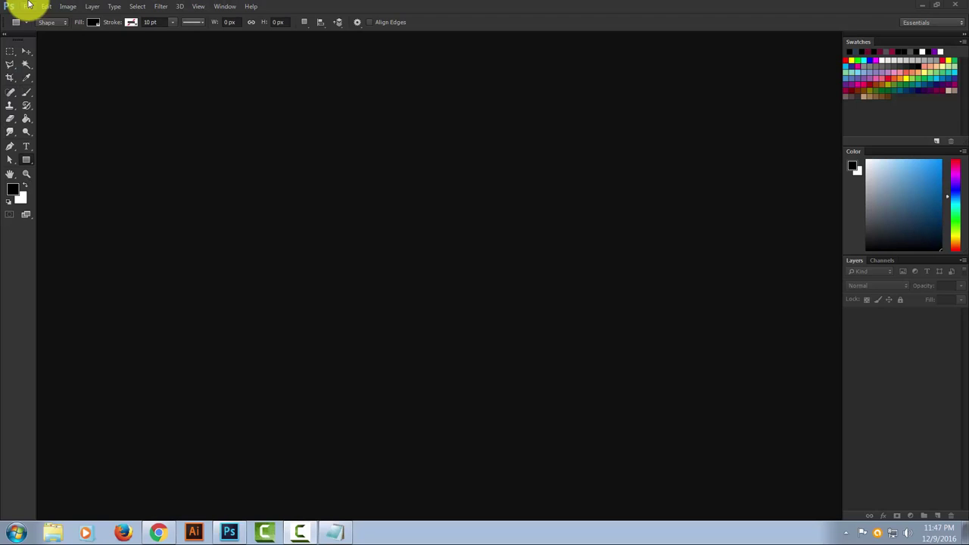
Create a new white 1280 × 720 px, 72 ppi document named 'logo design'.
click(28, 6)
click(37, 17)
text(logo design)
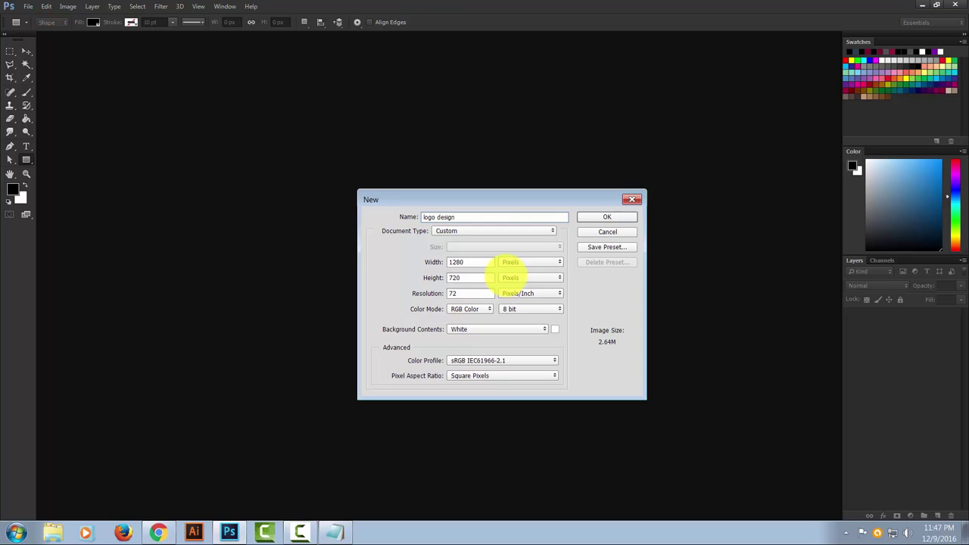
key(Return)
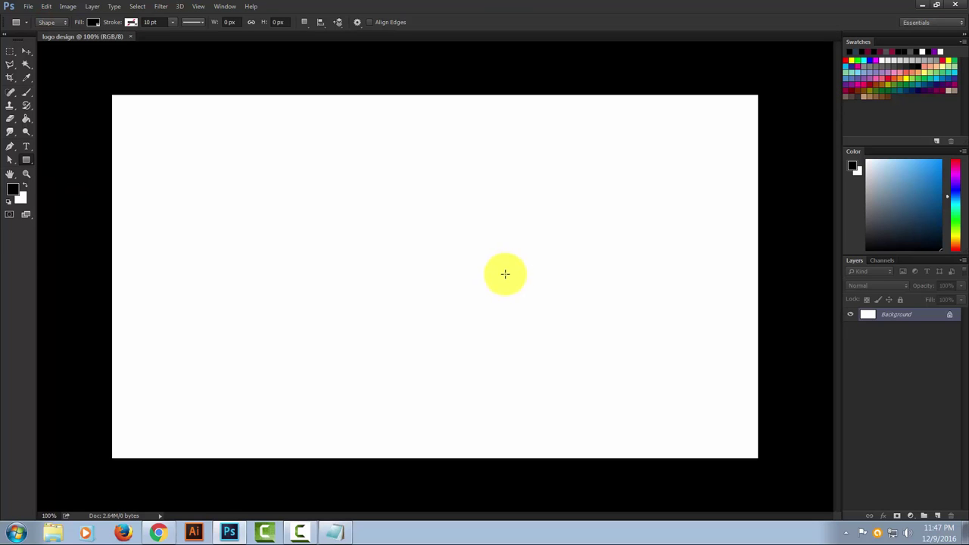
Unlock the Background layer into Layer 0 and set the foreground colour to navy #213f57.
click(952, 319)
click(16, 191)
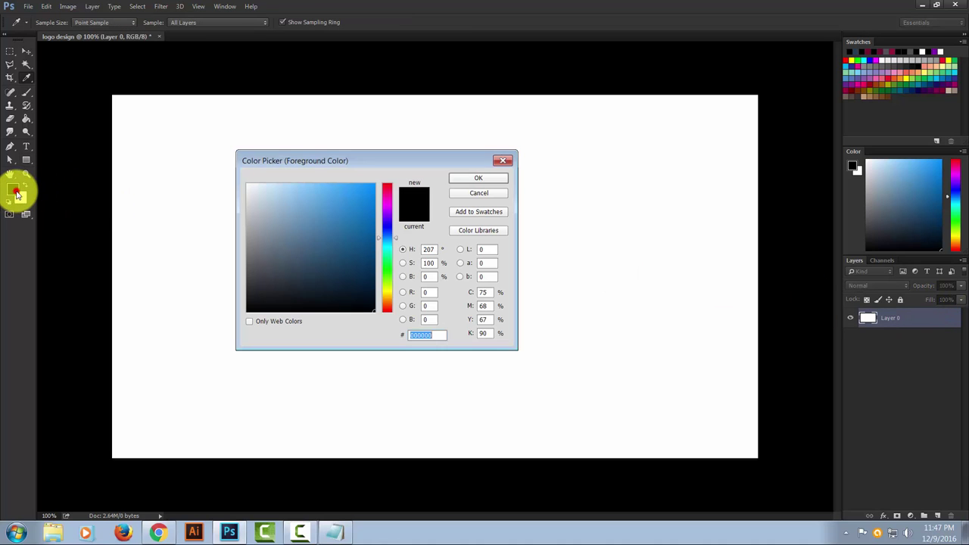
double_click(441, 335)
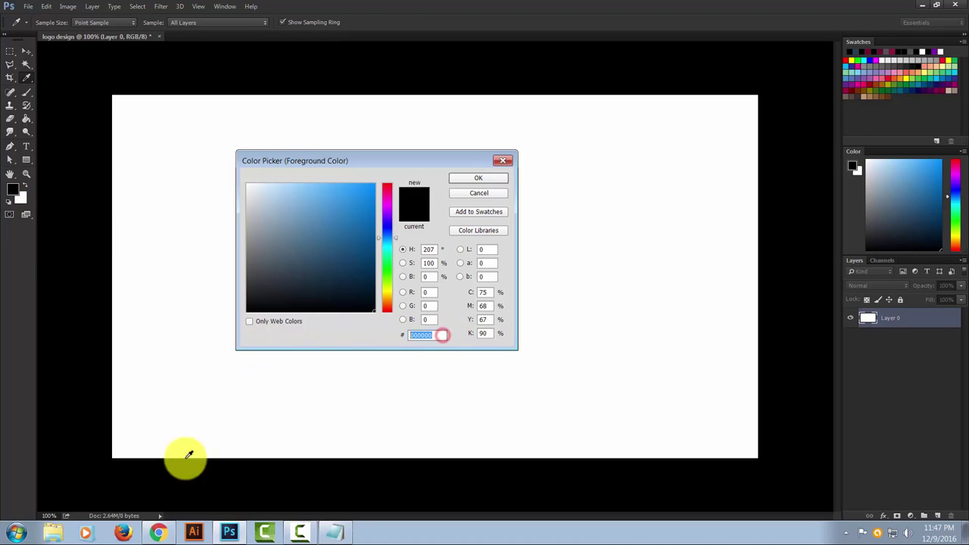
text(213f)
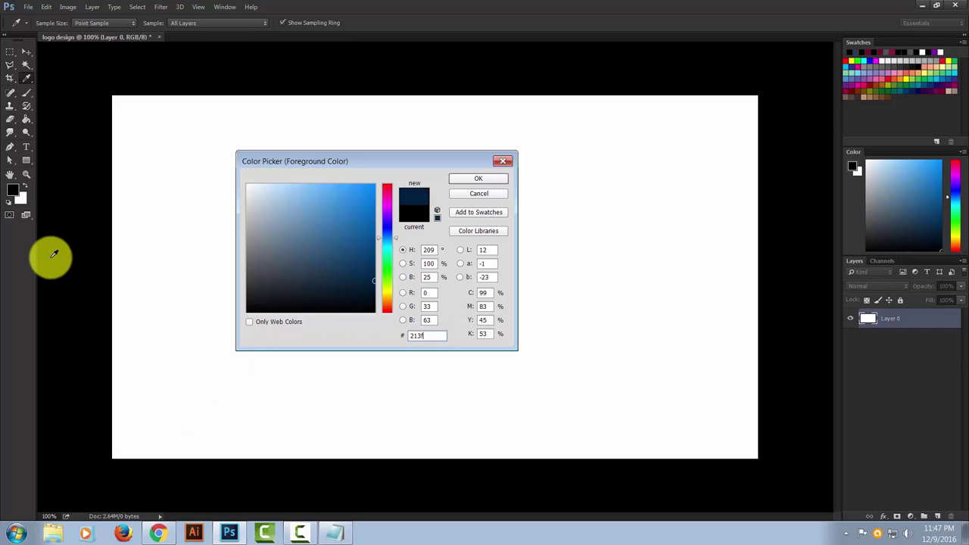
text(57)
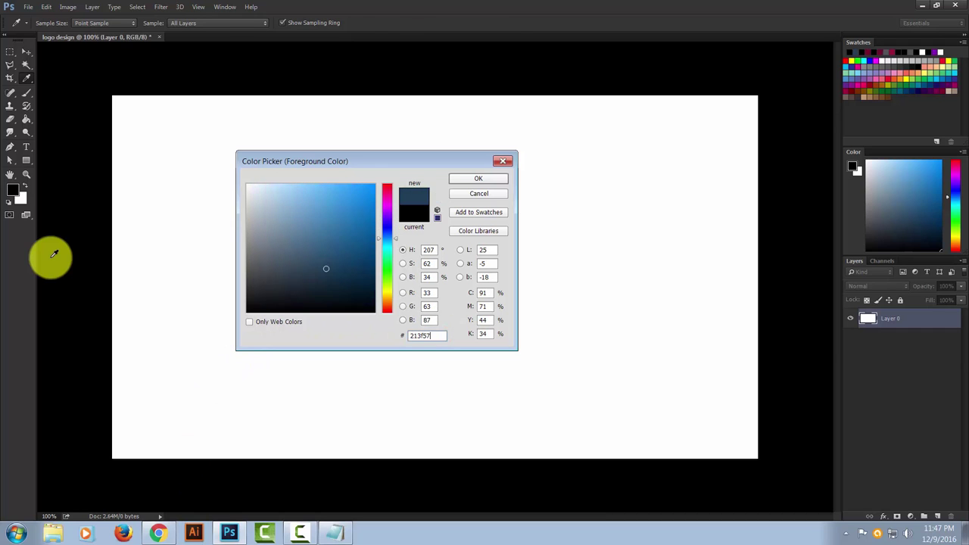
key(Return)
key(u)
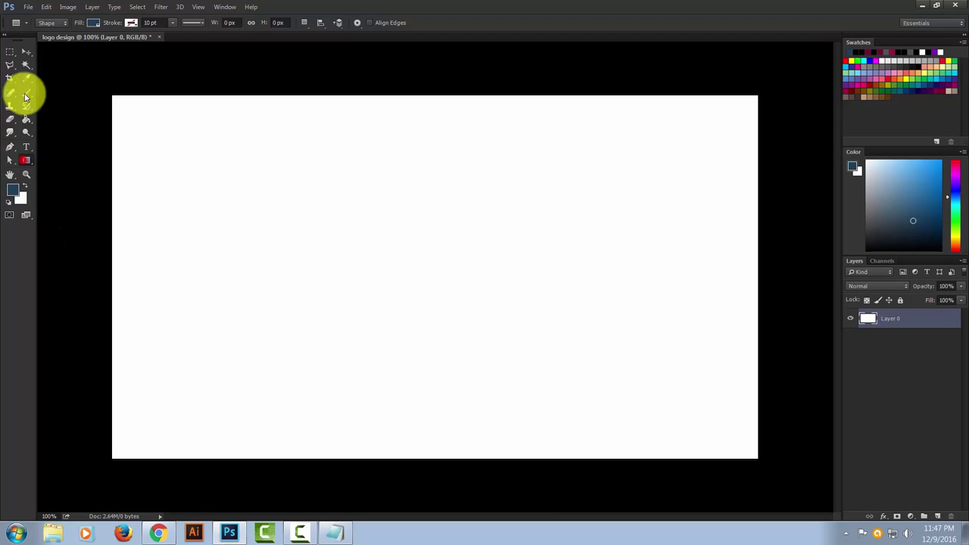
Draw a long thin navy rectangle bar in the upper canvas with the Rectangle Tool.
click(27, 50)
right_click(26, 160)
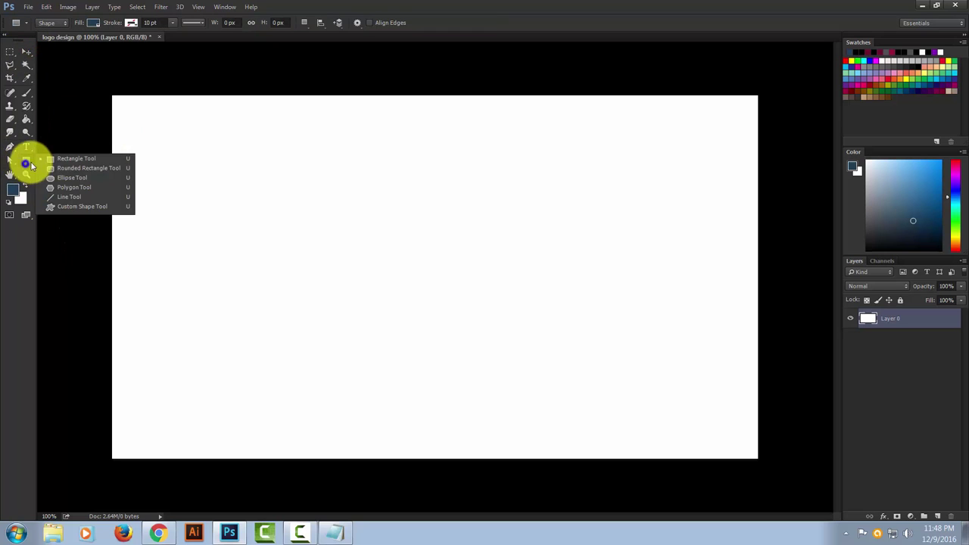
click(83, 158)
drag(249, 182, 540, 207)
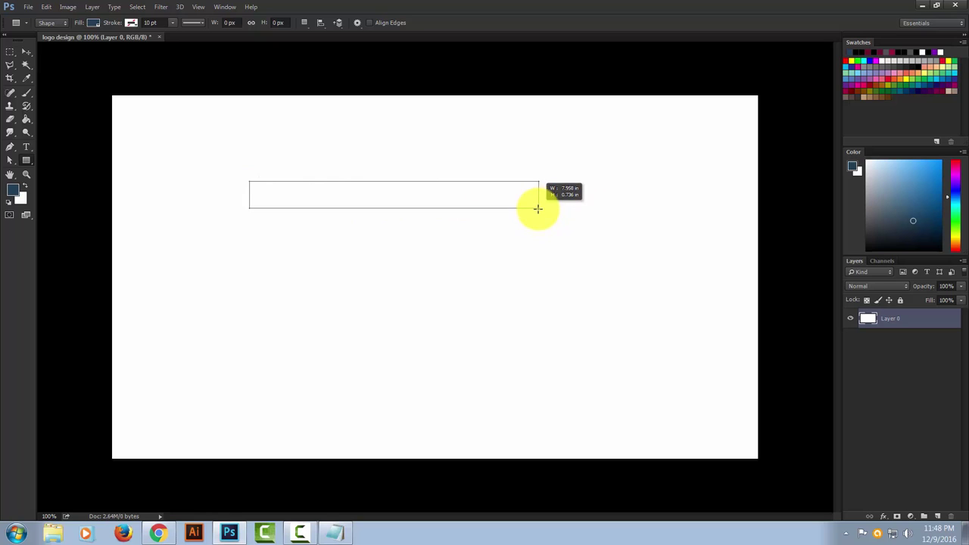
drag(537, 208, 539, 210)
click(339, 136)
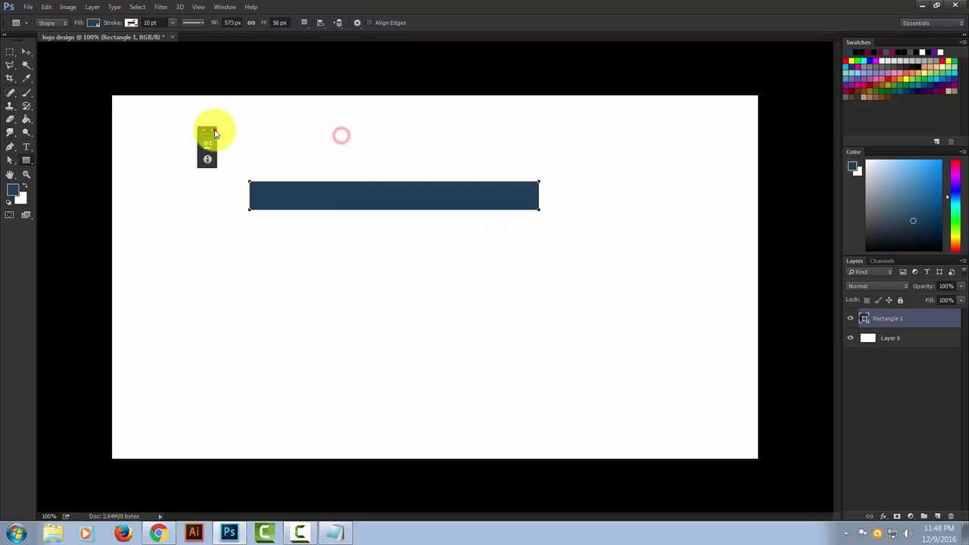
click(214, 131)
Duplicate the bar and space the copies evenly below it in a stack of four.
key(ctrl+j)
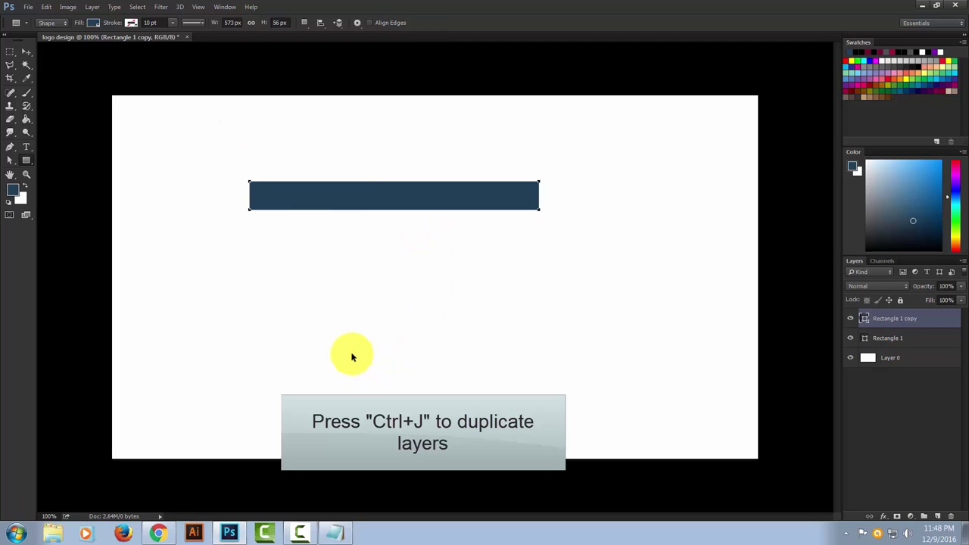
key(ctrl+j)
key(ctrl+j)
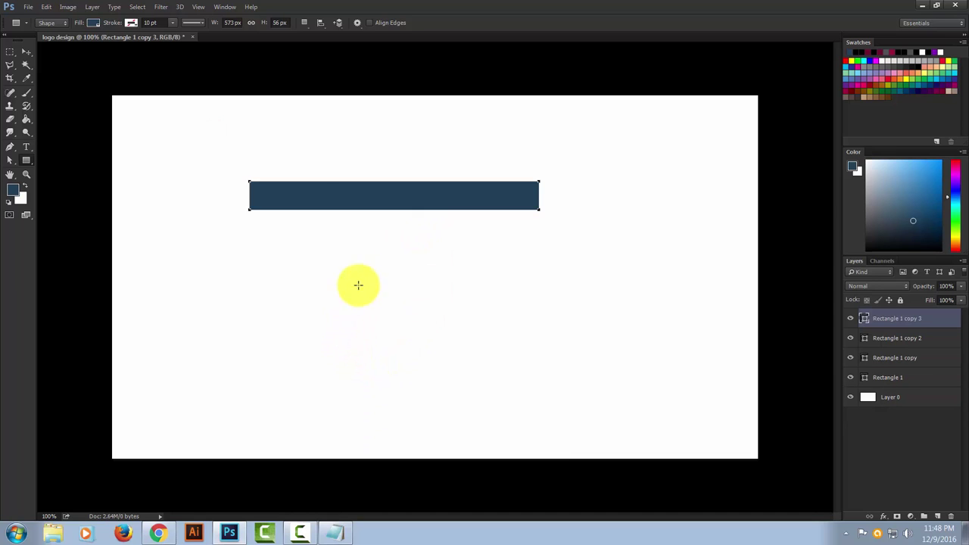
click(26, 52)
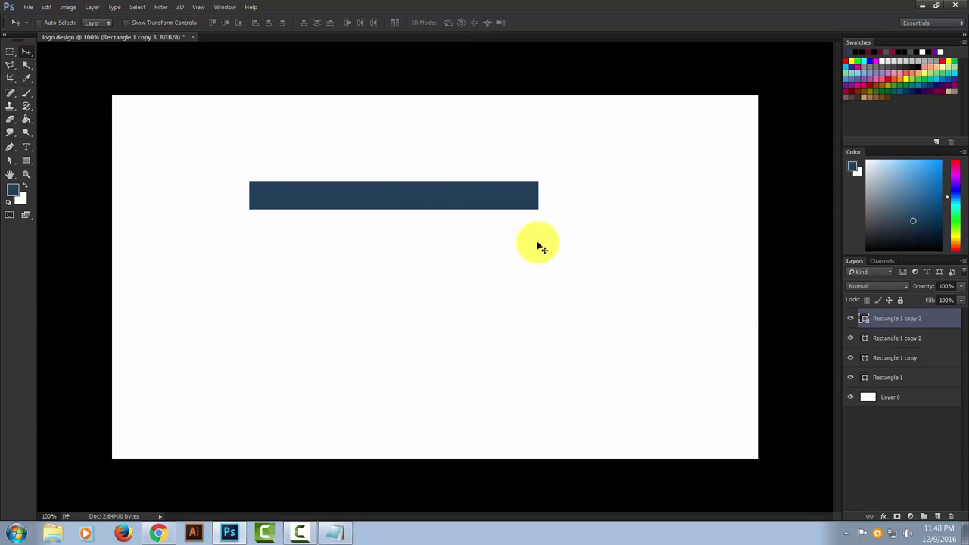
drag(424, 201, 419, 239)
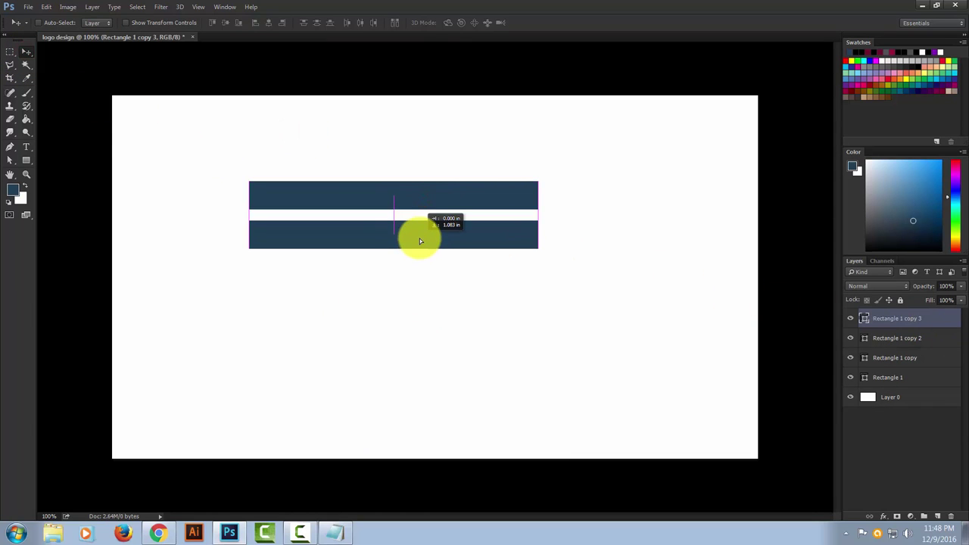
click(921, 340)
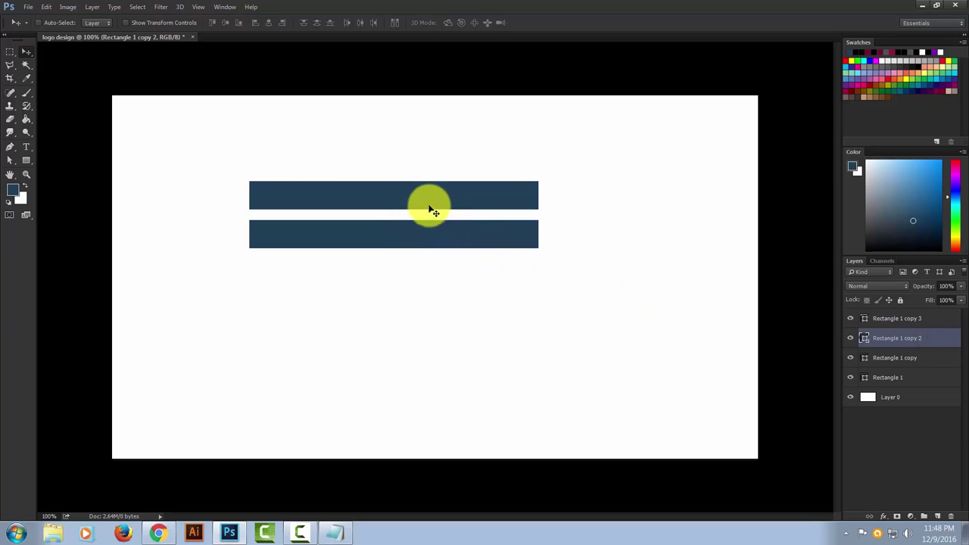
drag(433, 210, 424, 277)
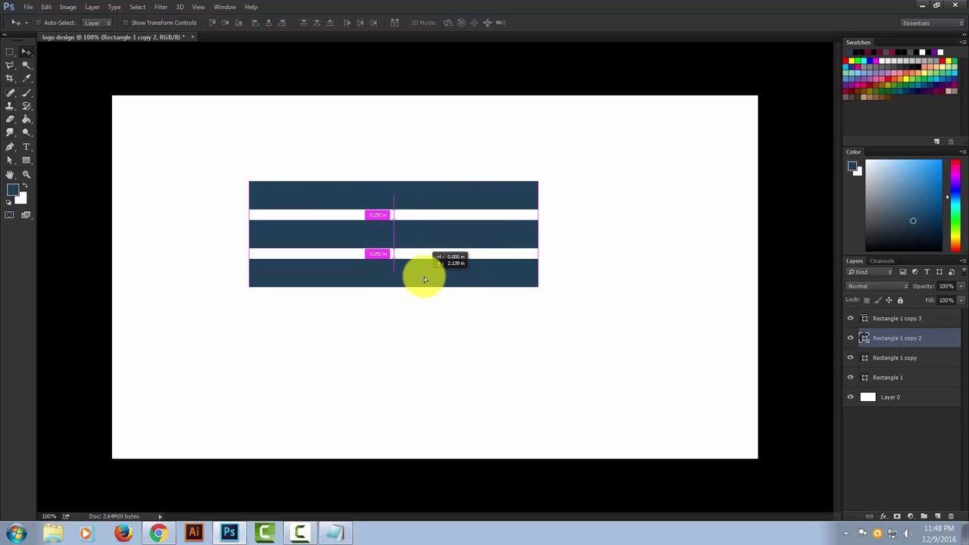
click(920, 358)
drag(450, 205, 437, 320)
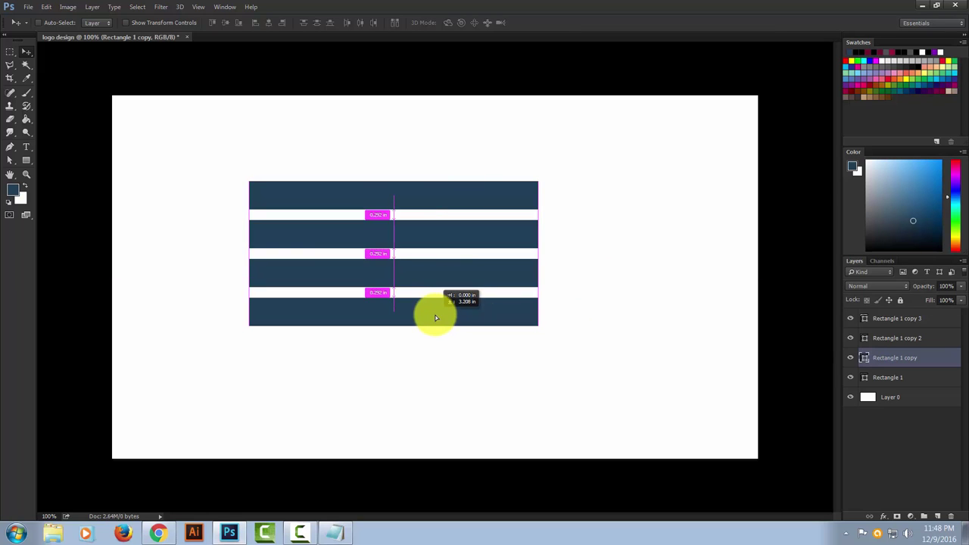
drag(436, 316, 434, 314)
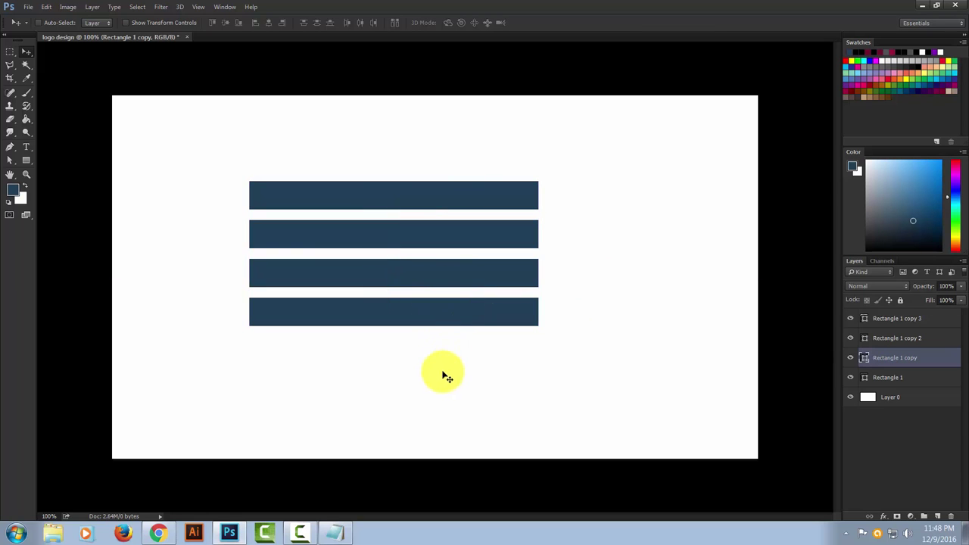
Select all four rectangle layers and merge them into one shape layer.
click(886, 376)
shift+click(886, 337)
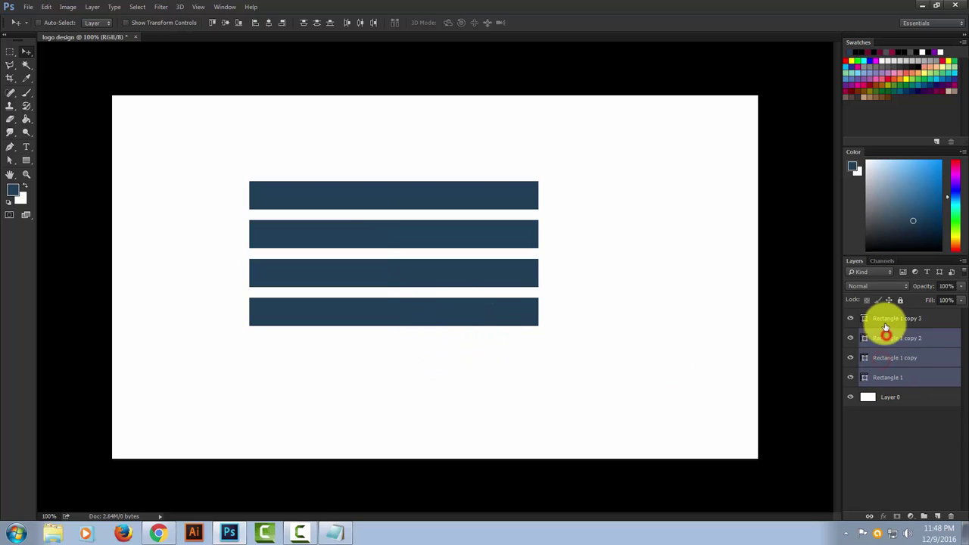
shift+click(886, 322)
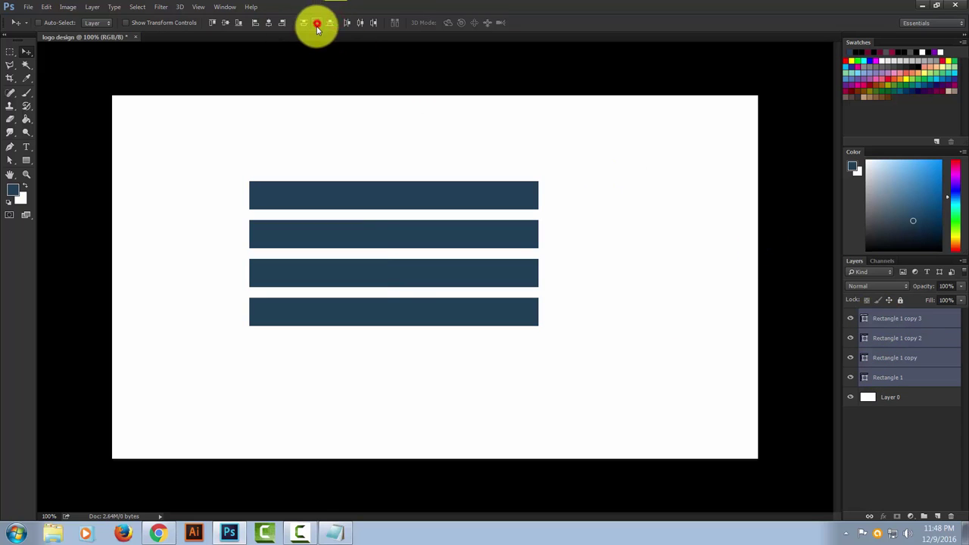
right_click(896, 334)
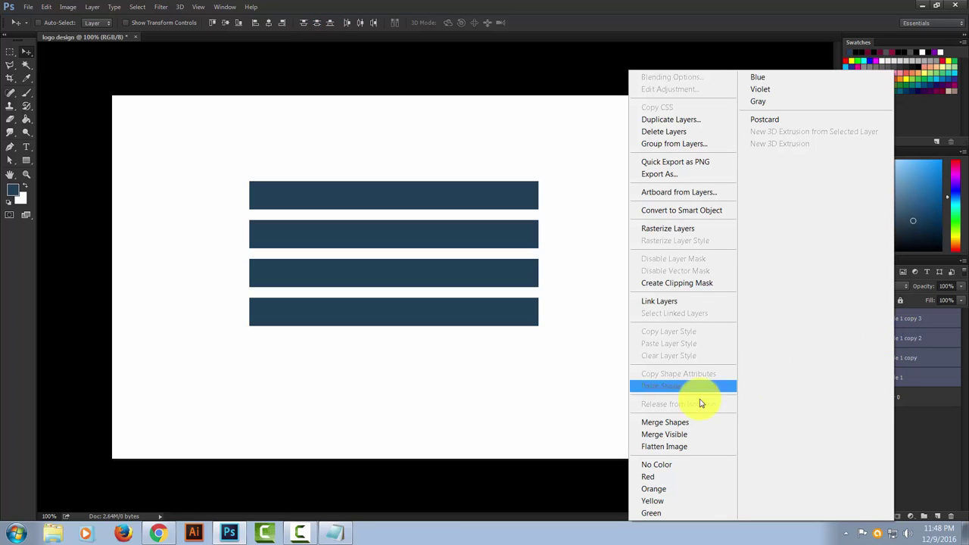
click(663, 422)
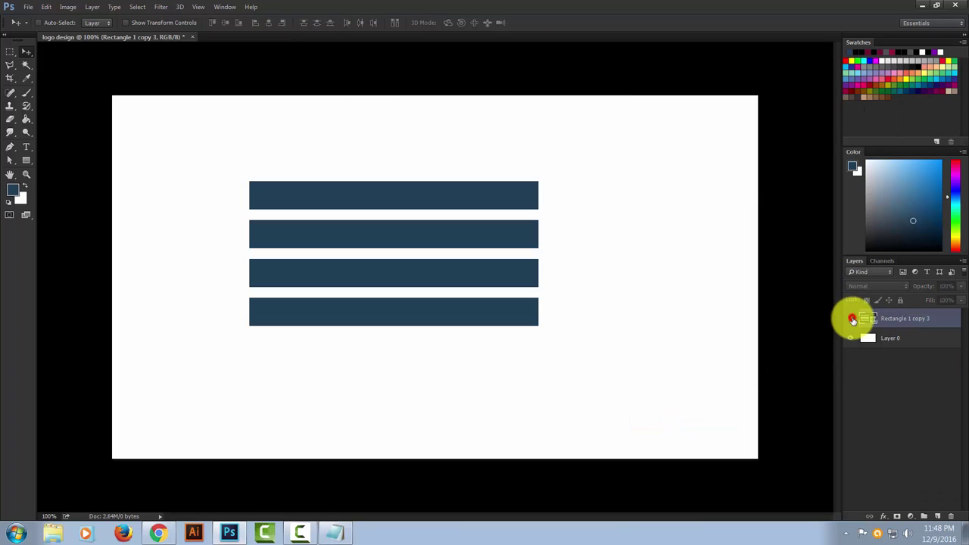
Warp the bars with a vertical Arc style, commit, and nudge them slightly right and down.
click(48, 7)
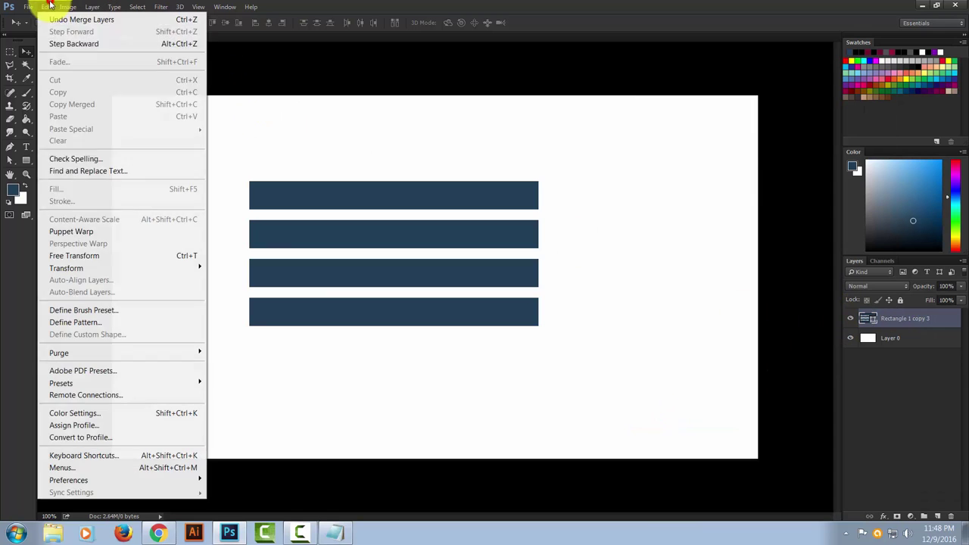
mouse_move(66, 268)
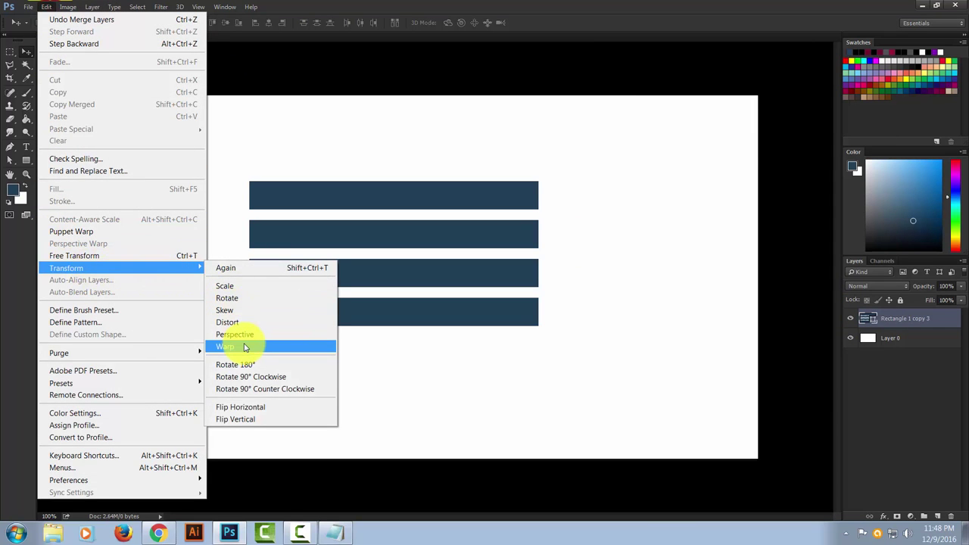
click(243, 347)
click(92, 23)
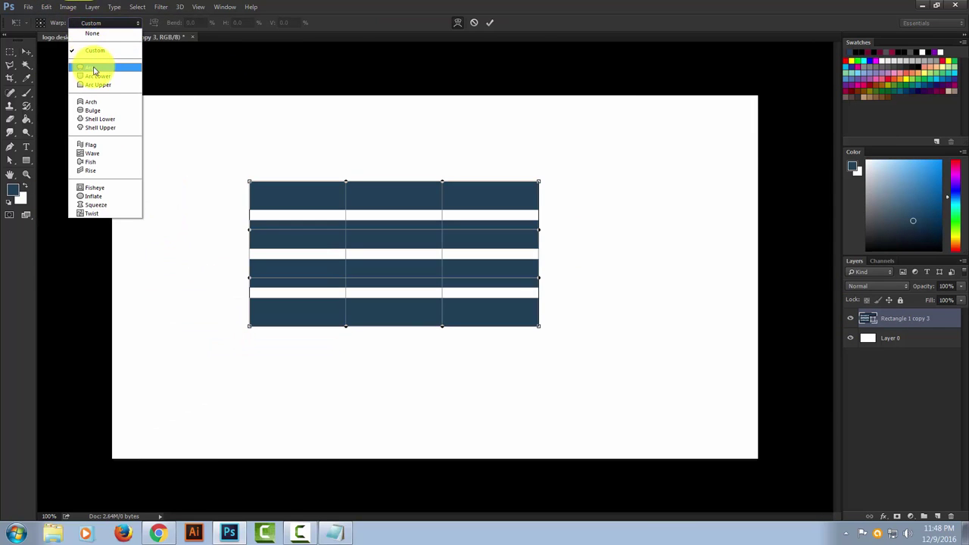
click(104, 68)
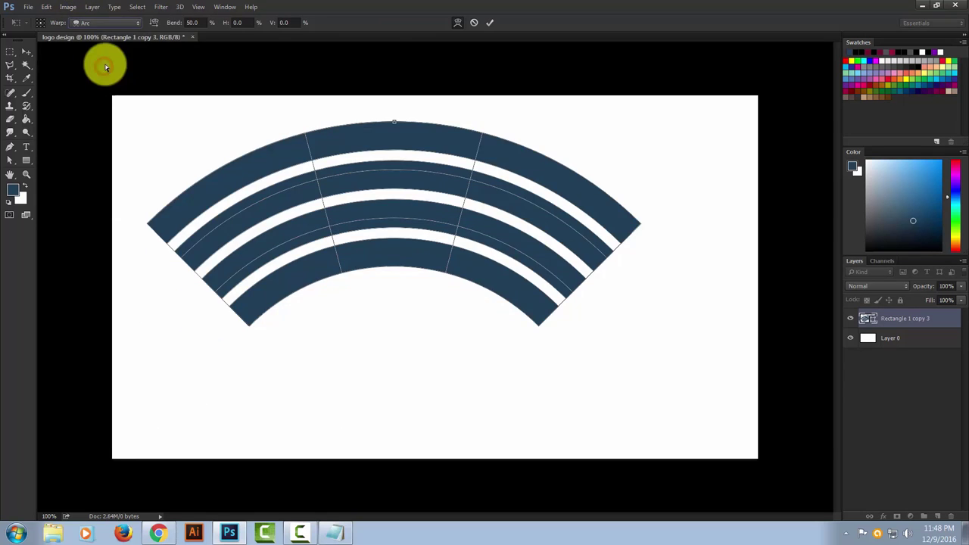
click(154, 22)
click(193, 22)
text(10)
key(Return)
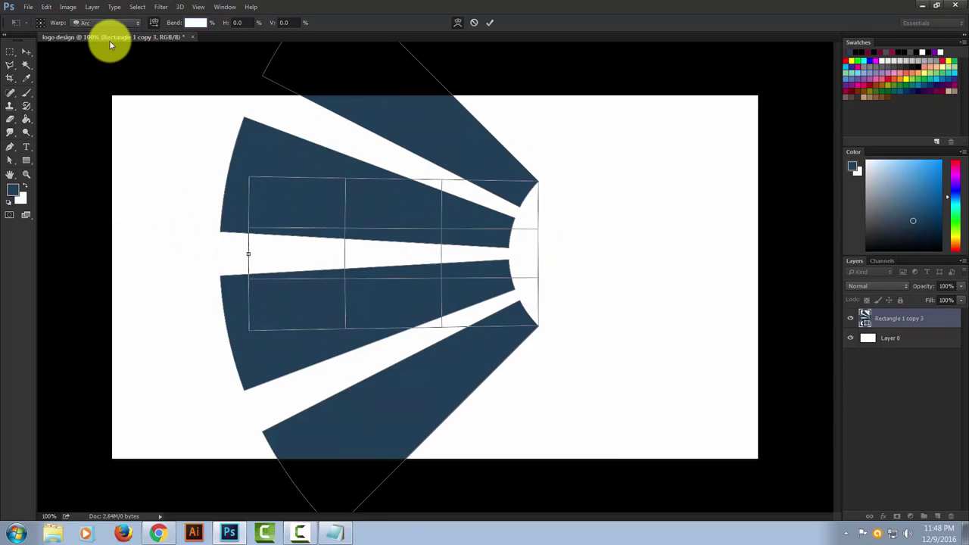
click(488, 23)
drag(460, 194, 471, 203)
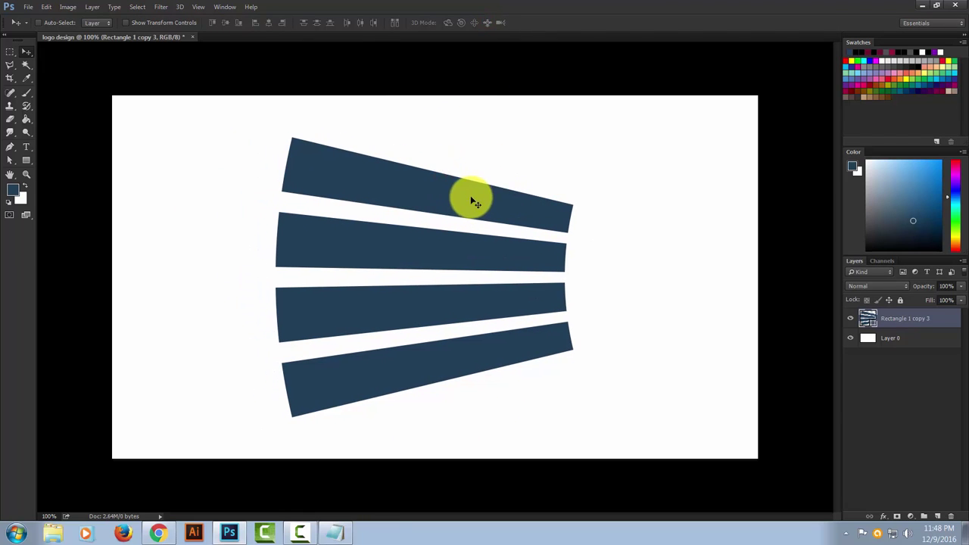
Start a pen shape below the lowest bar, curving up around the bars' top-left corner.
click(12, 148)
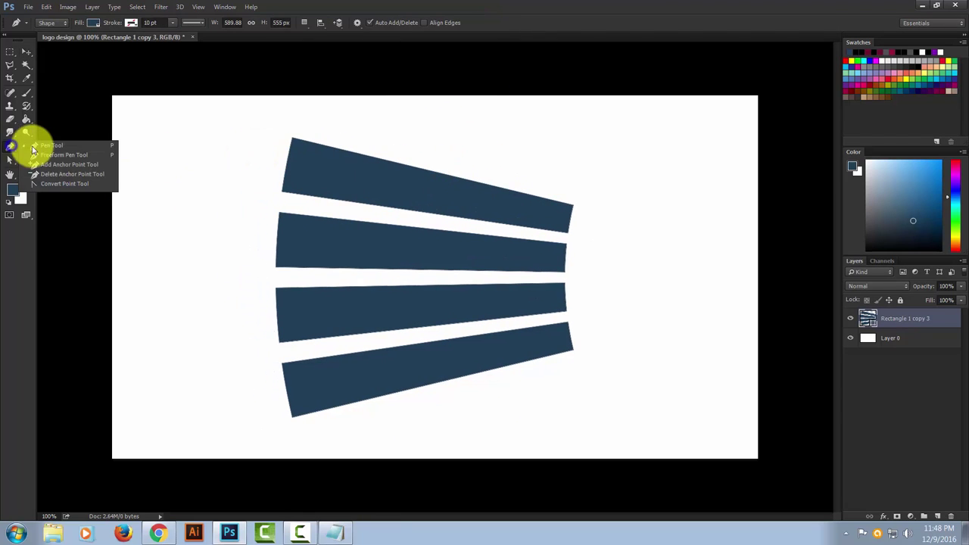
click(50, 149)
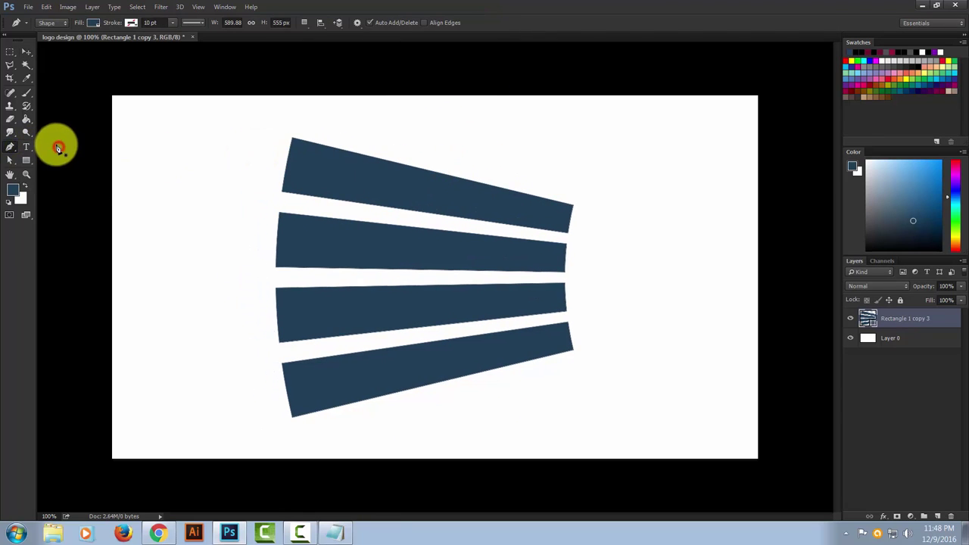
click(350, 406)
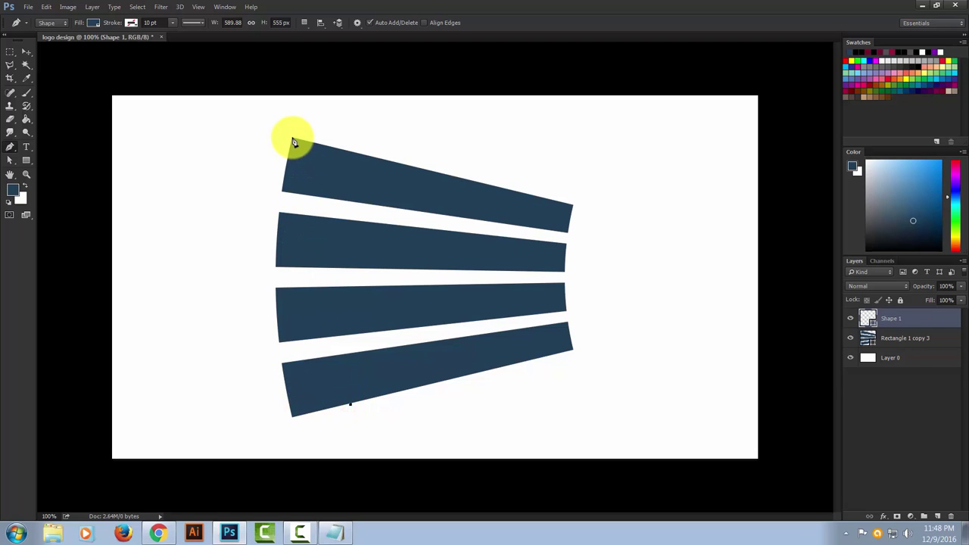
drag(293, 139, 324, 6)
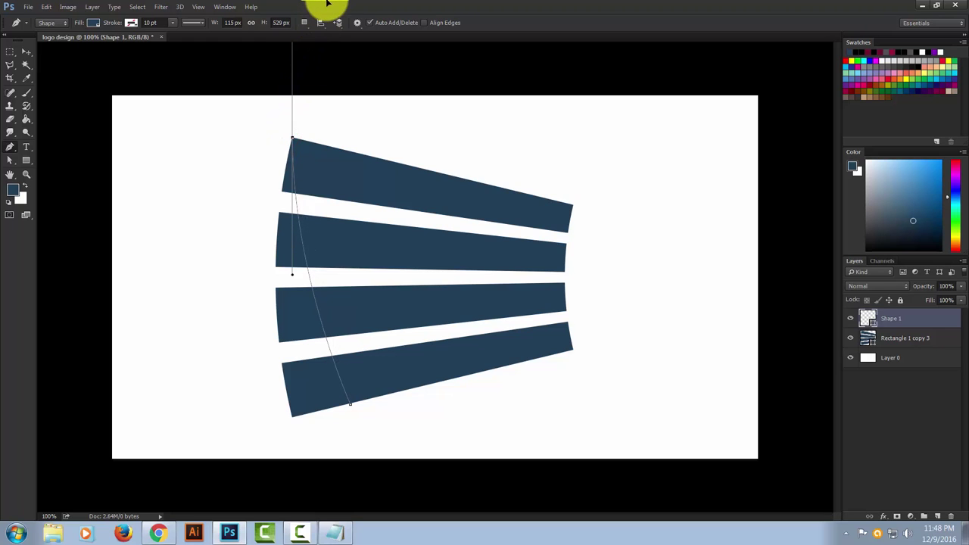
alt+click(293, 140)
click(200, 117)
click(159, 175)
Continue the outline down the left side and along the bottom, closing it at the lowest bar.
drag(156, 259, 169, 321)
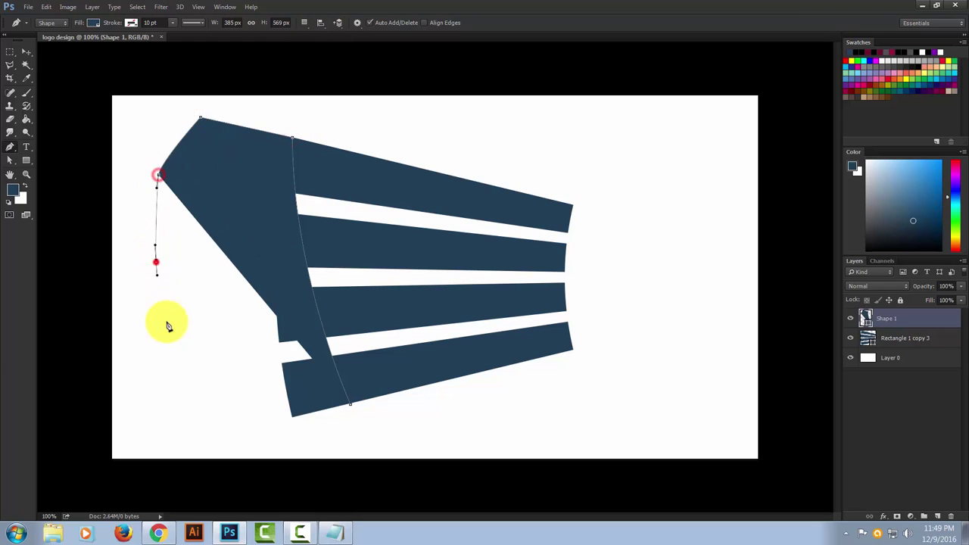
alt+click(155, 262)
click(175, 352)
click(195, 401)
click(260, 442)
click(341, 449)
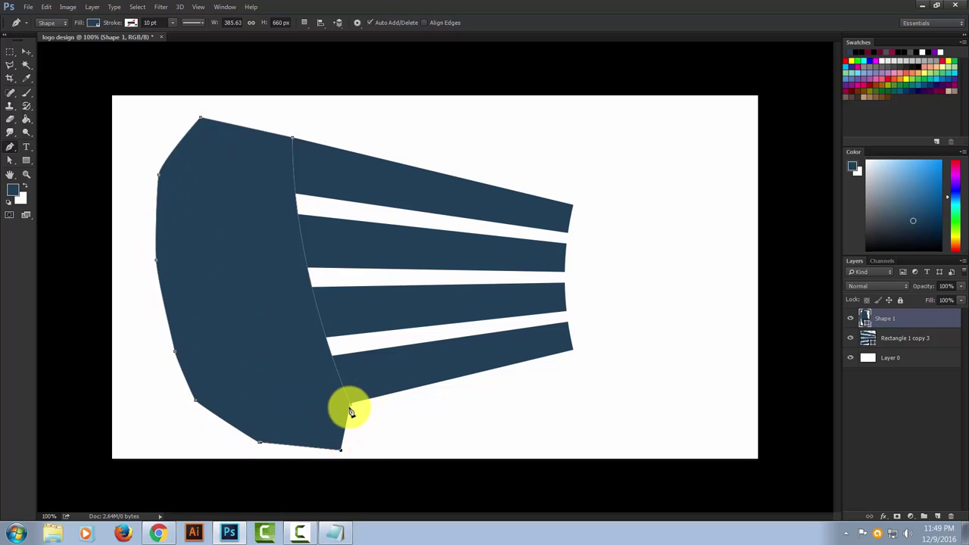
click(351, 406)
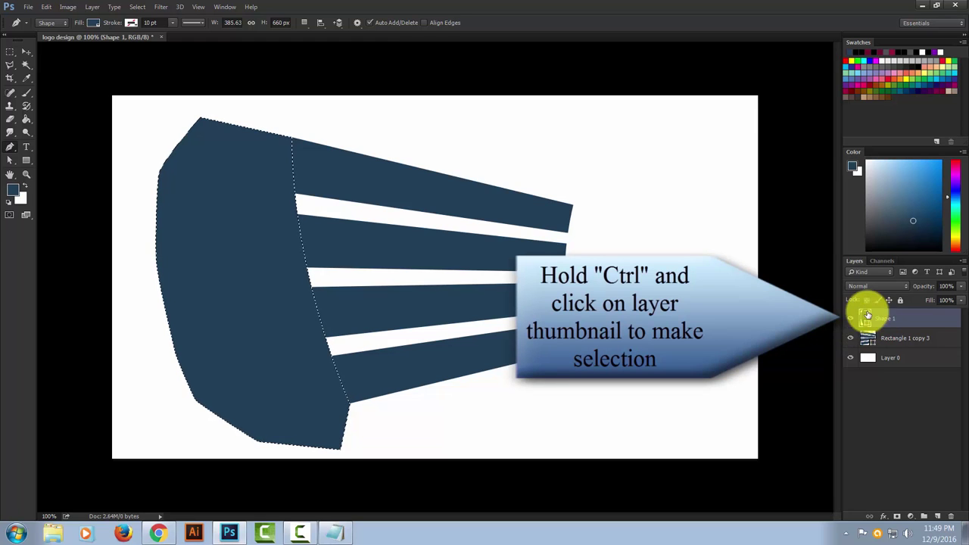
Rasterize the bars layer and erase their left ends inside the curved selection.
click(849, 319)
click(890, 341)
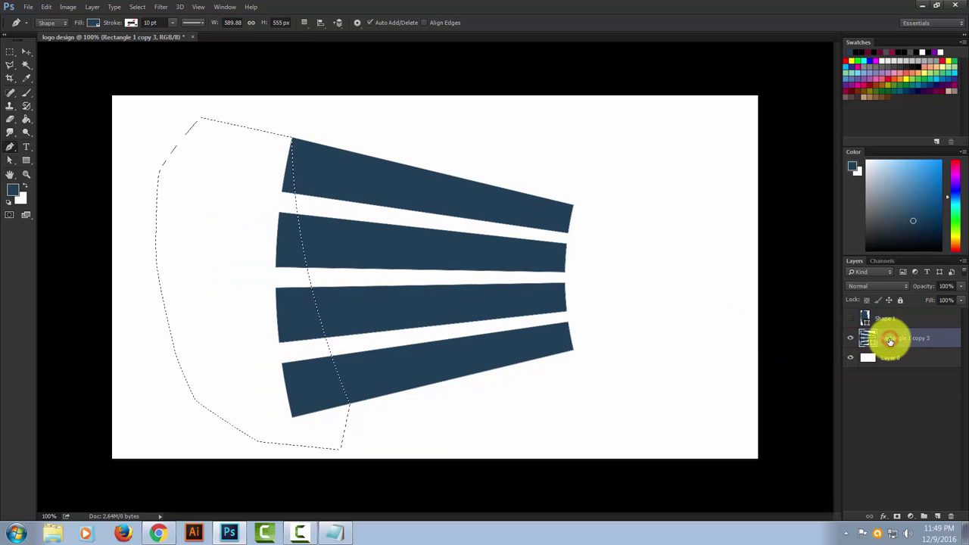
right_click(891, 342)
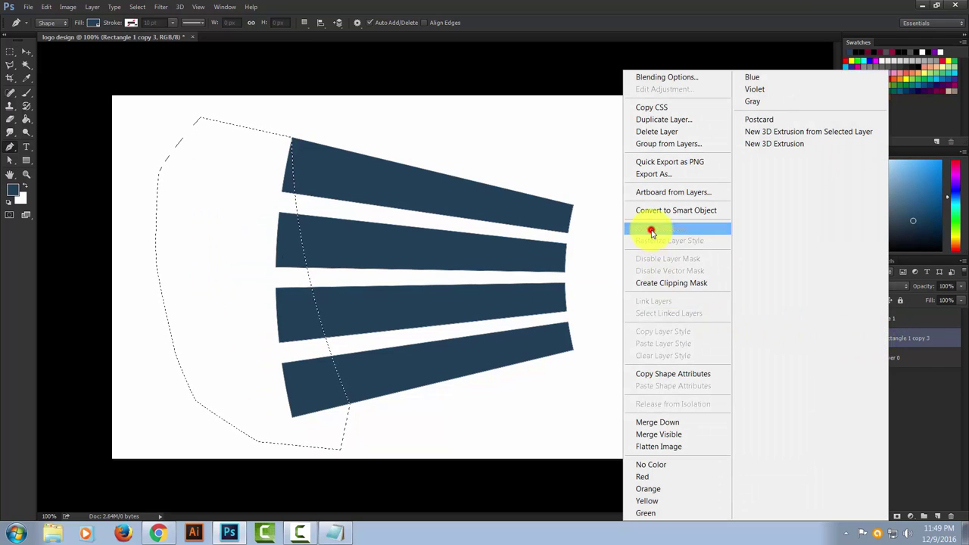
click(649, 228)
right_click(11, 122)
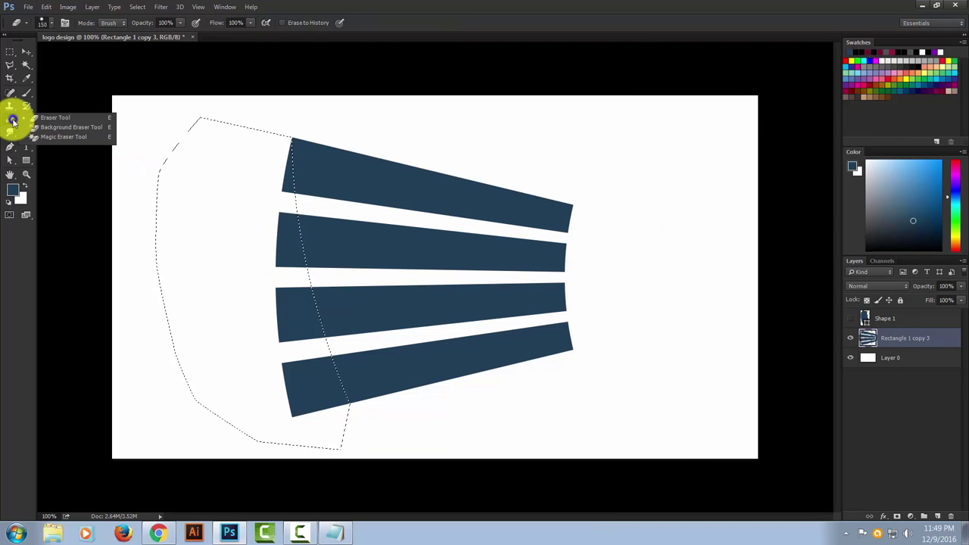
click(51, 116)
drag(275, 144, 301, 361)
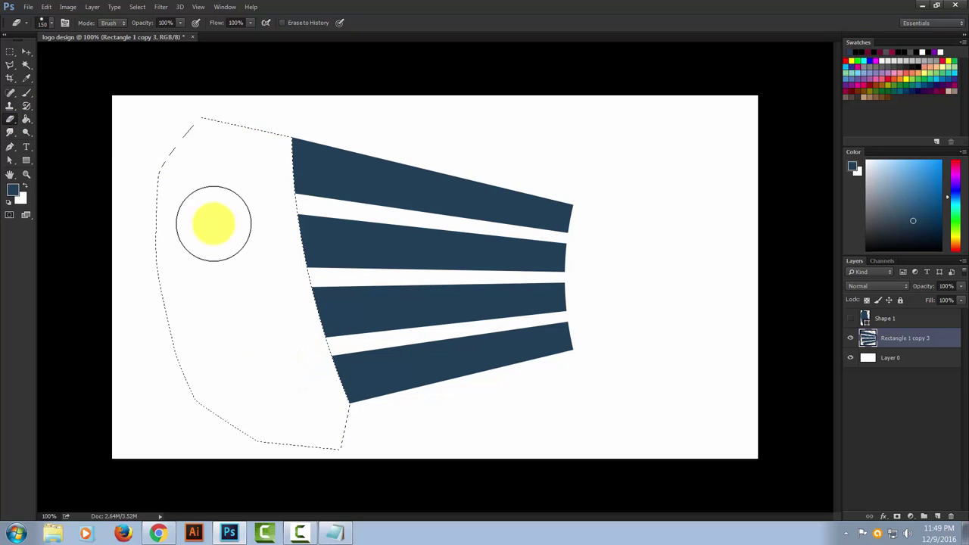
key(ctrl+d)
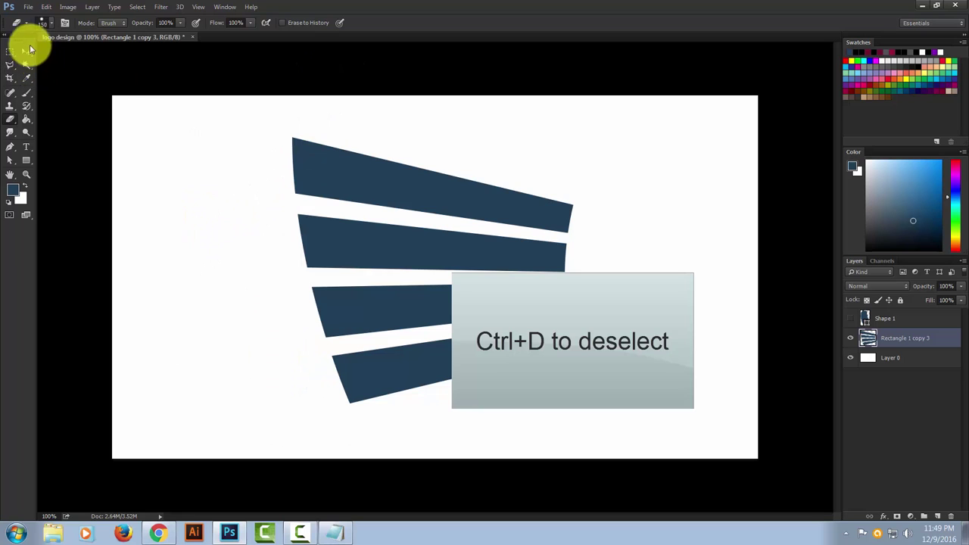
Delete the Shape 1 helper layer and move the bars toward the canvas's left side.
click(27, 51)
click(885, 321)
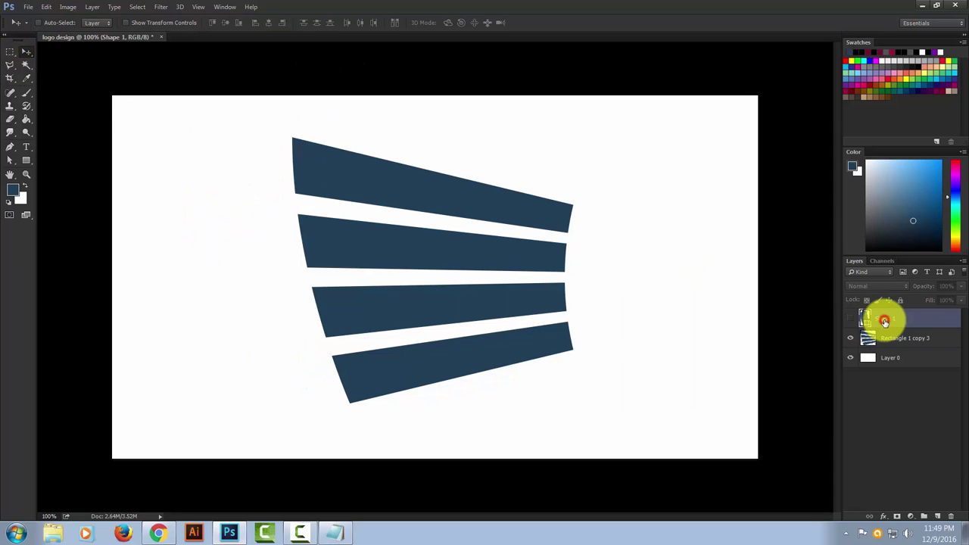
right_click(893, 321)
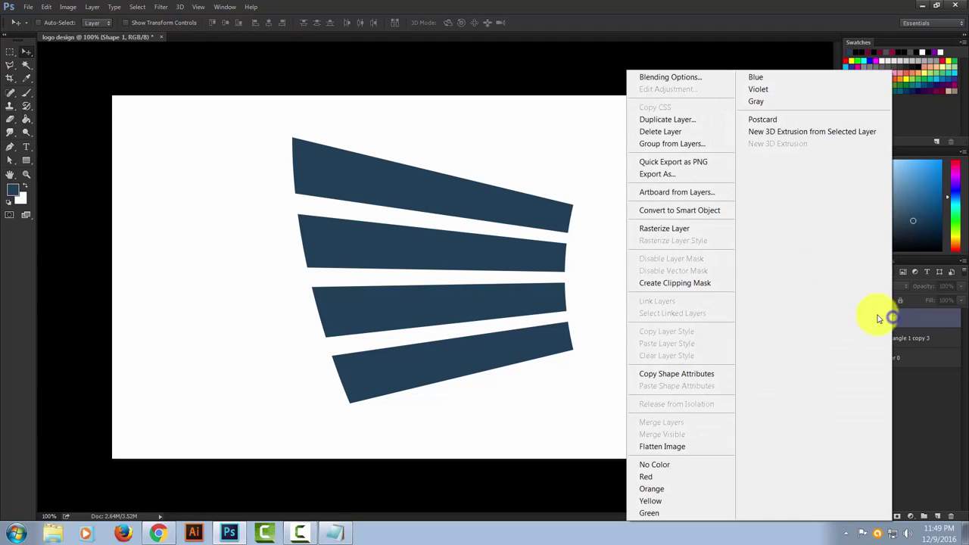
click(660, 133)
click(449, 202)
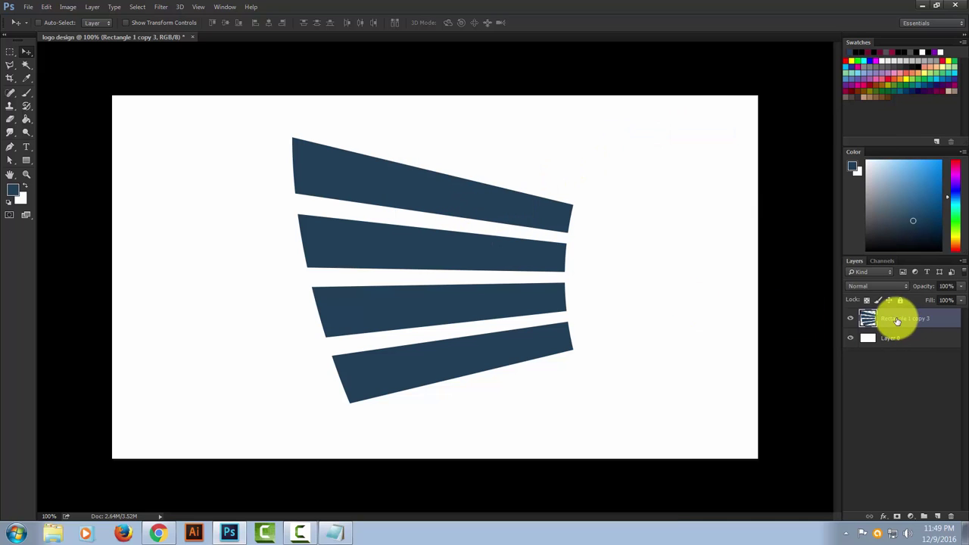
drag(469, 221, 310, 202)
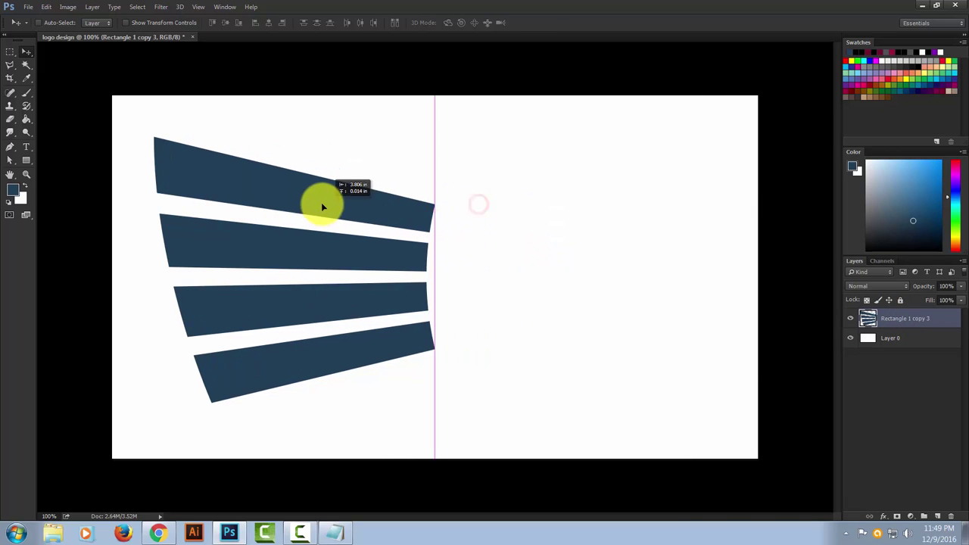
Duplicate the bars layer, flip the copy horizontally and move it right as the right wing.
right_click(917, 320)
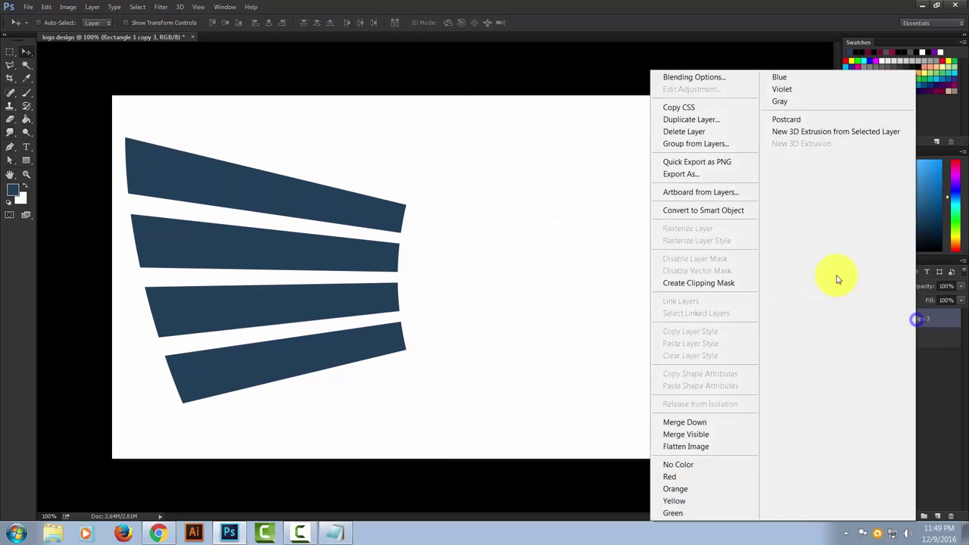
click(681, 121)
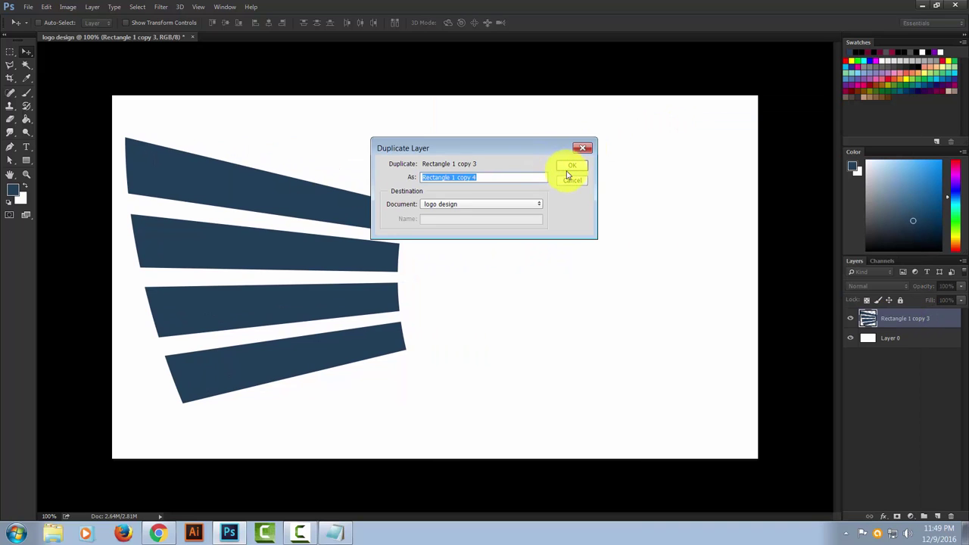
click(571, 169)
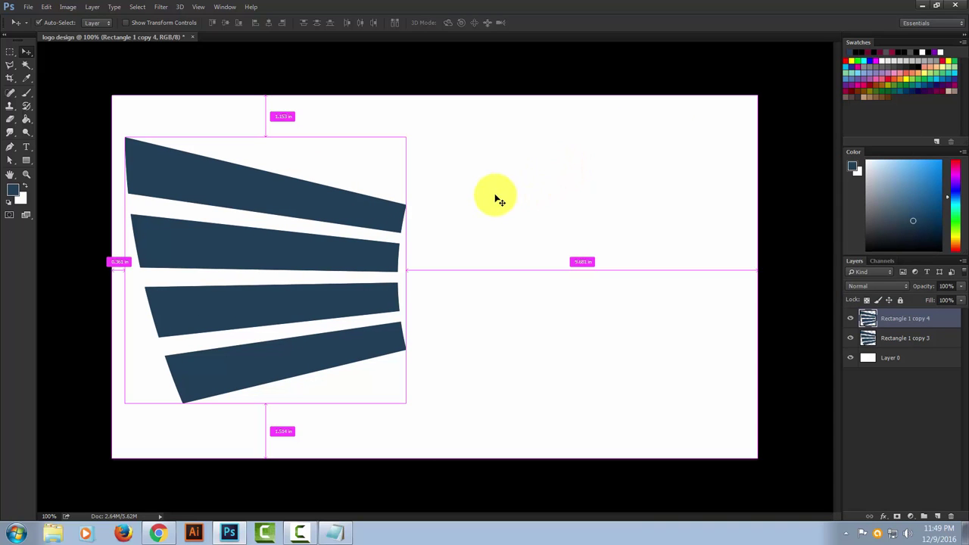
key(ctrl+t)
right_click(315, 212)
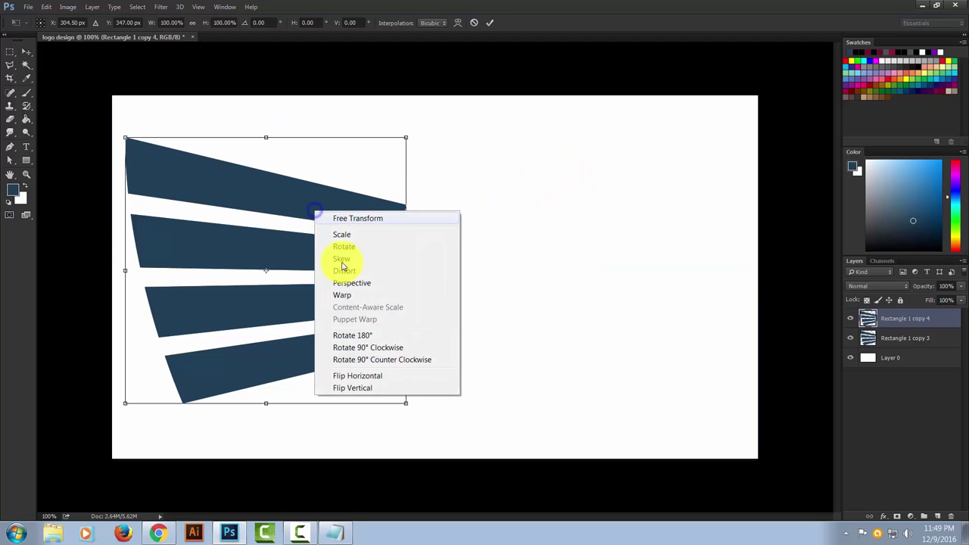
click(393, 378)
drag(287, 253, 610, 266)
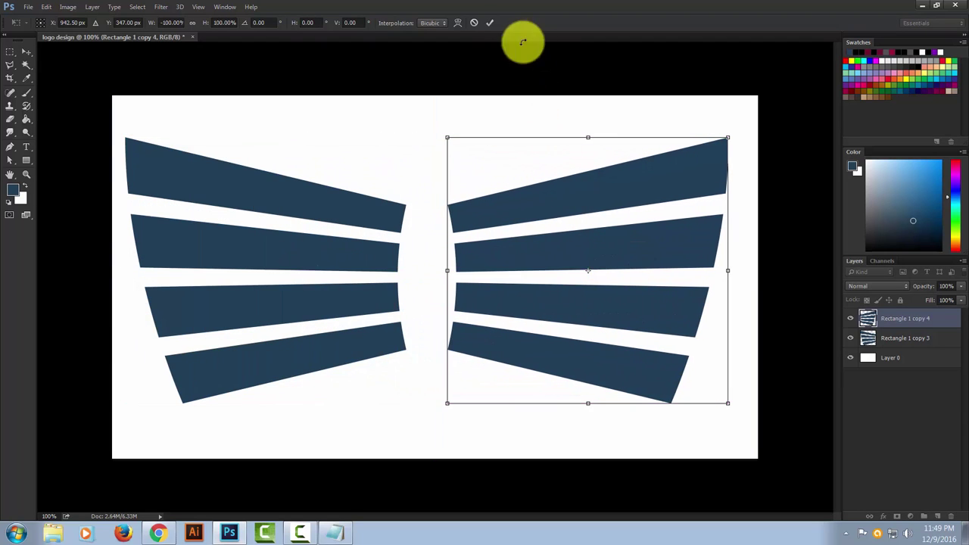
click(490, 23)
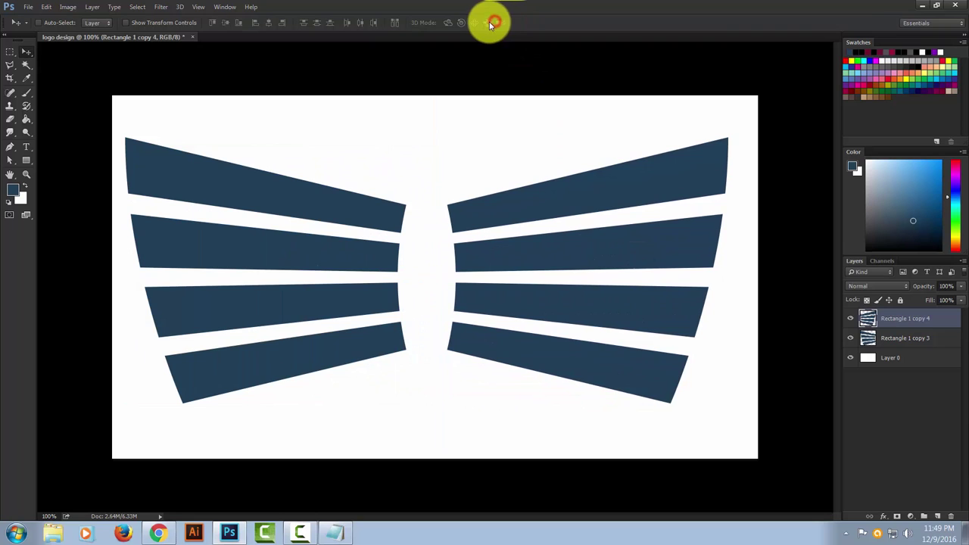
Merge both wing layers into one and scale the merged wings down.
shift+click(899, 343)
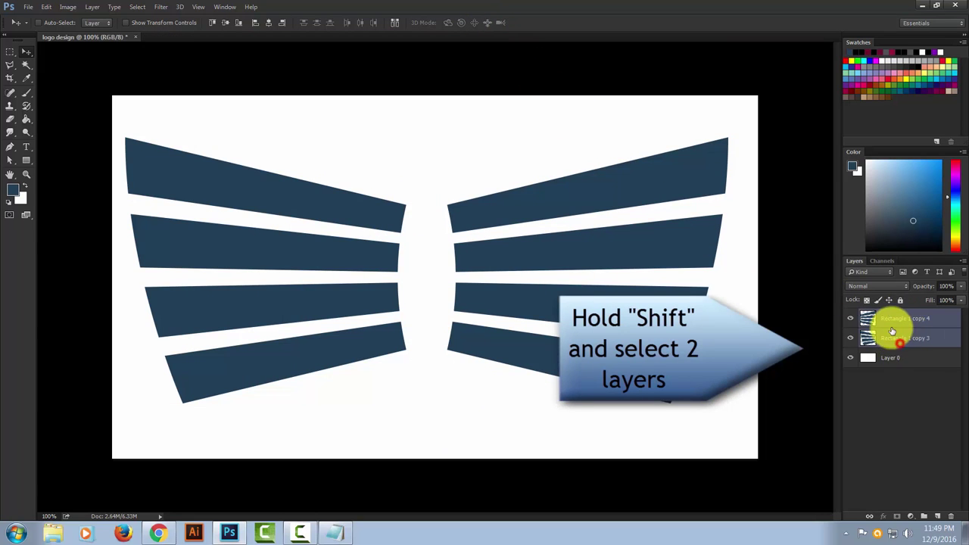
right_click(900, 326)
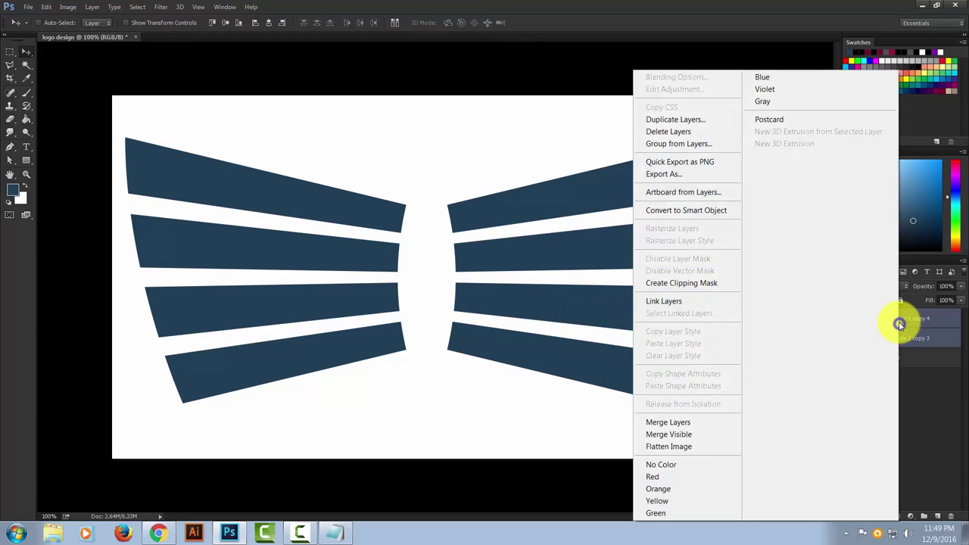
click(678, 423)
click(849, 319)
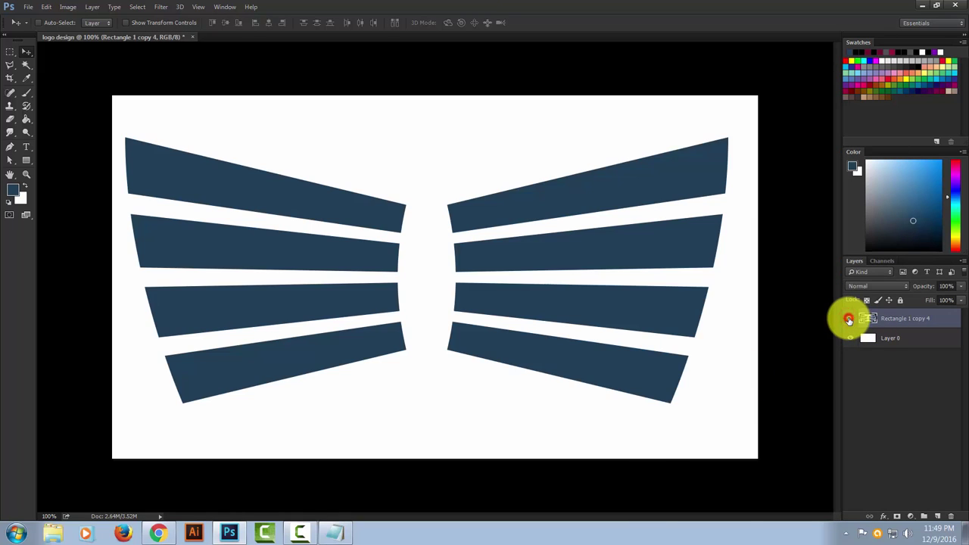
key(ctrl+t)
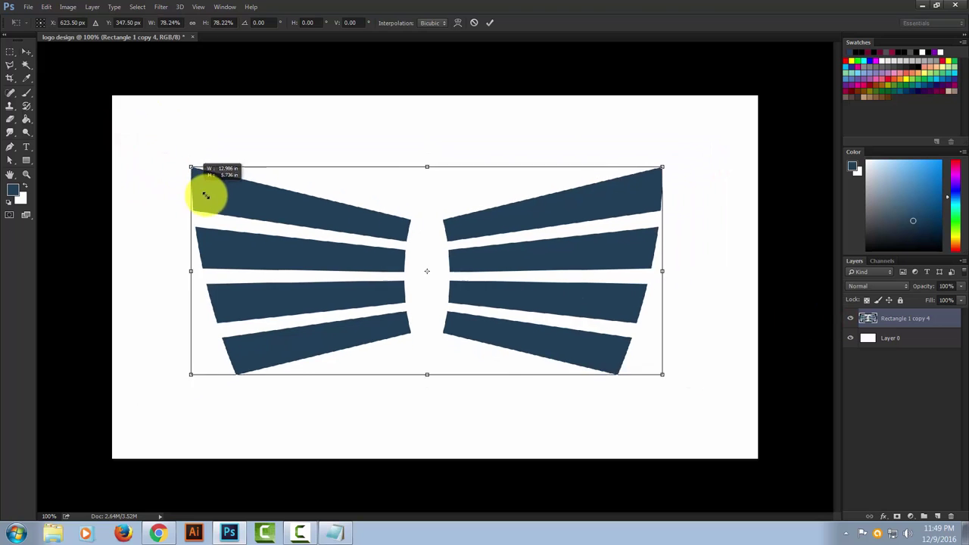
drag(125, 137, 245, 191)
click(490, 22)
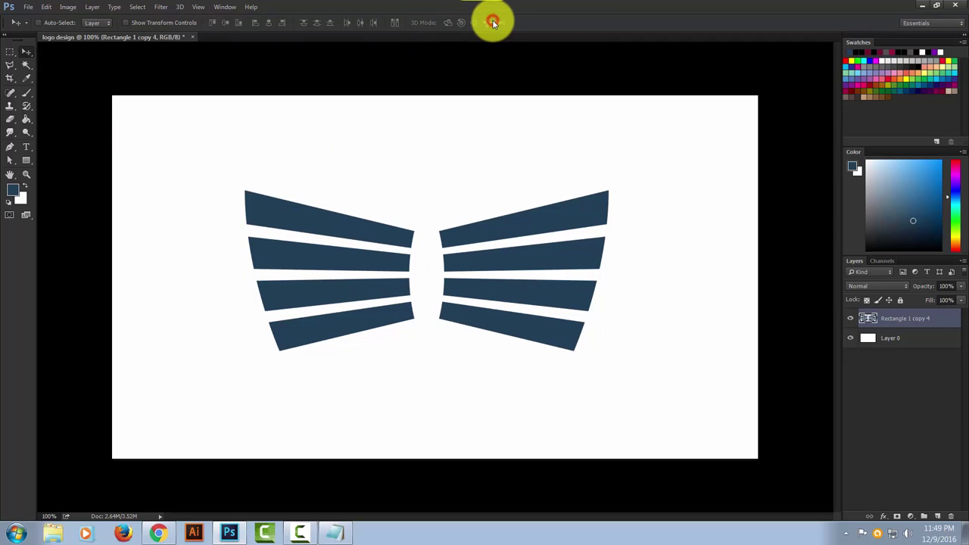
Hide the wings, add a new empty Layer 1 and show the canvas grid.
click(851, 319)
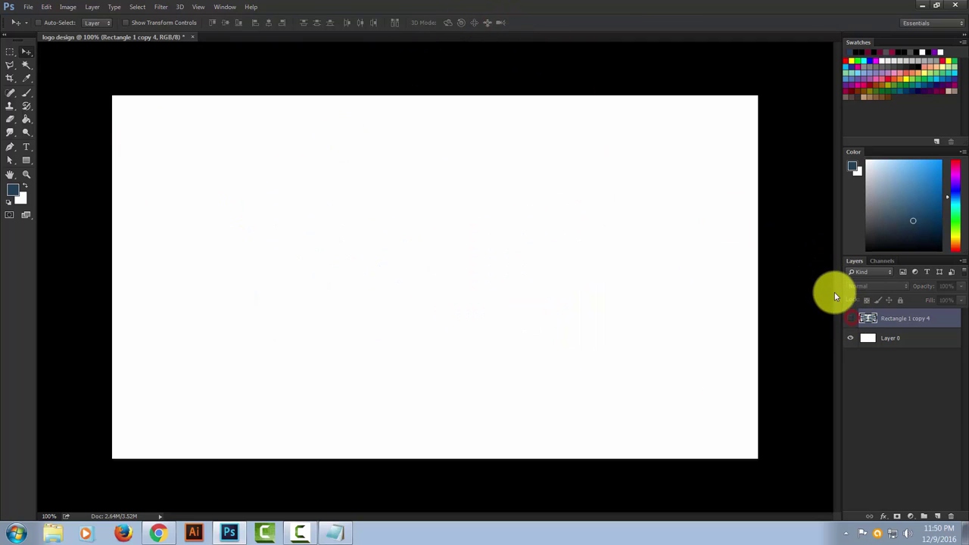
click(938, 409)
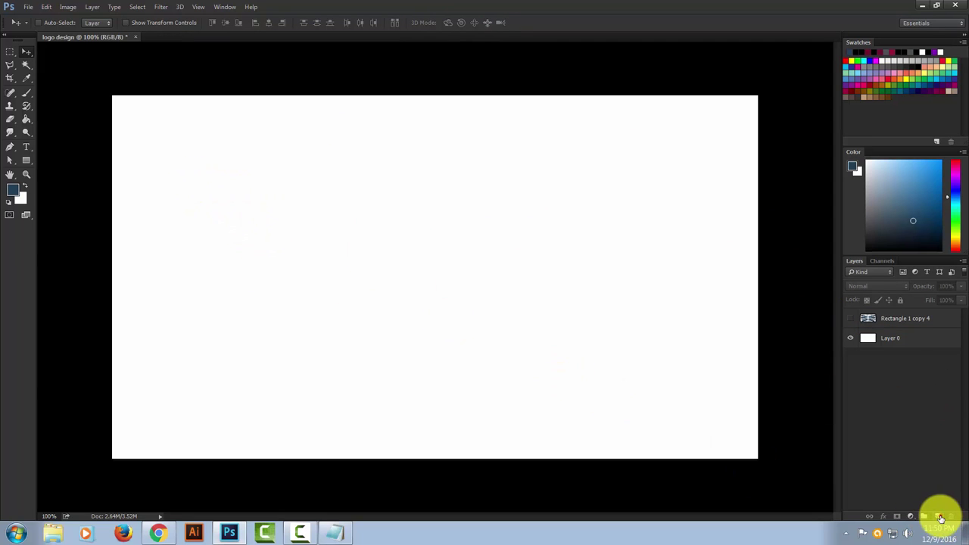
click(937, 516)
click(196, 8)
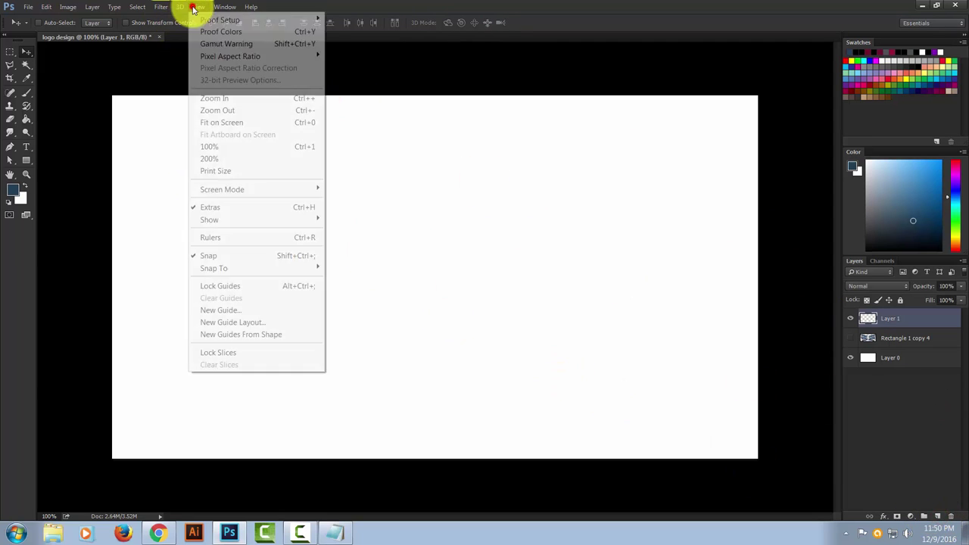
mouse_move(210, 220)
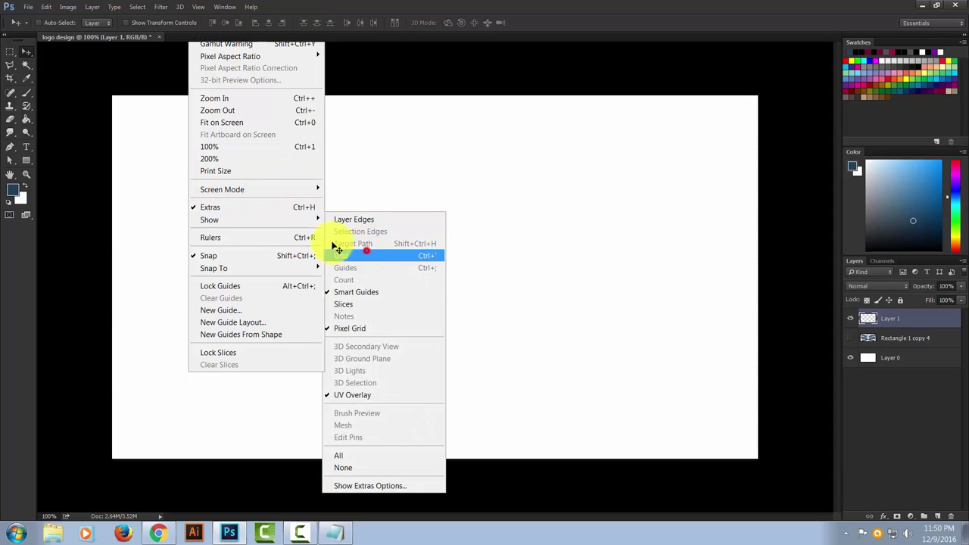
click(366, 251)
Set the foreground colour to dark magenta #710e32.
click(13, 193)
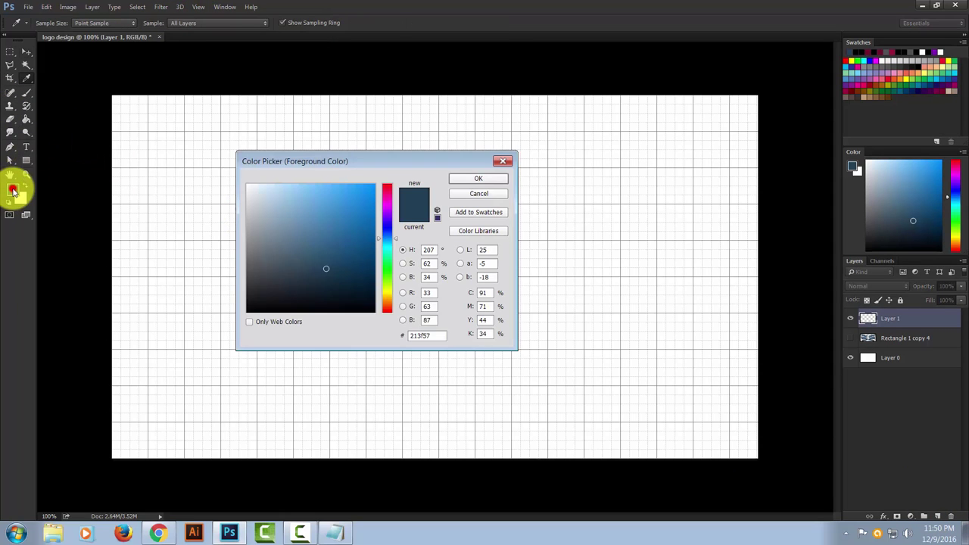
double_click(432, 335)
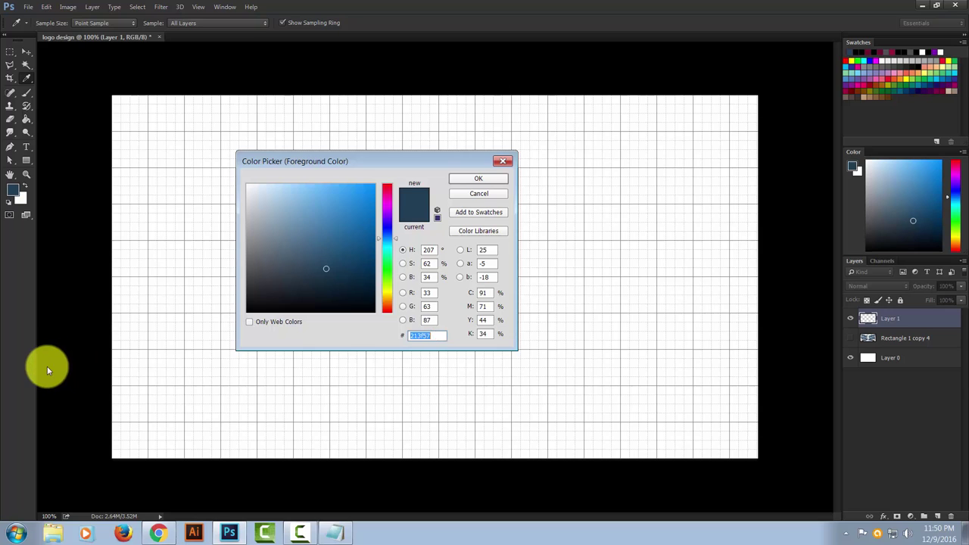
text(710e)
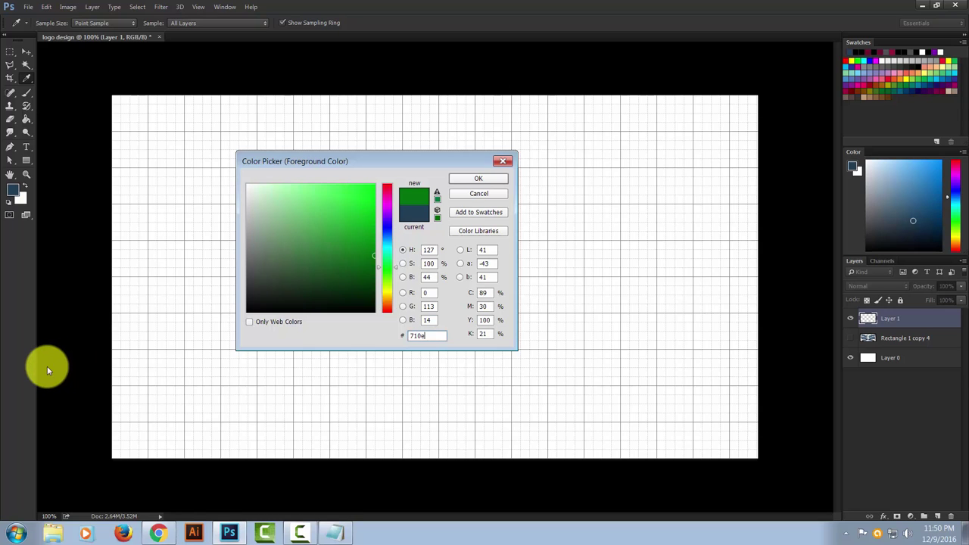
text(32)
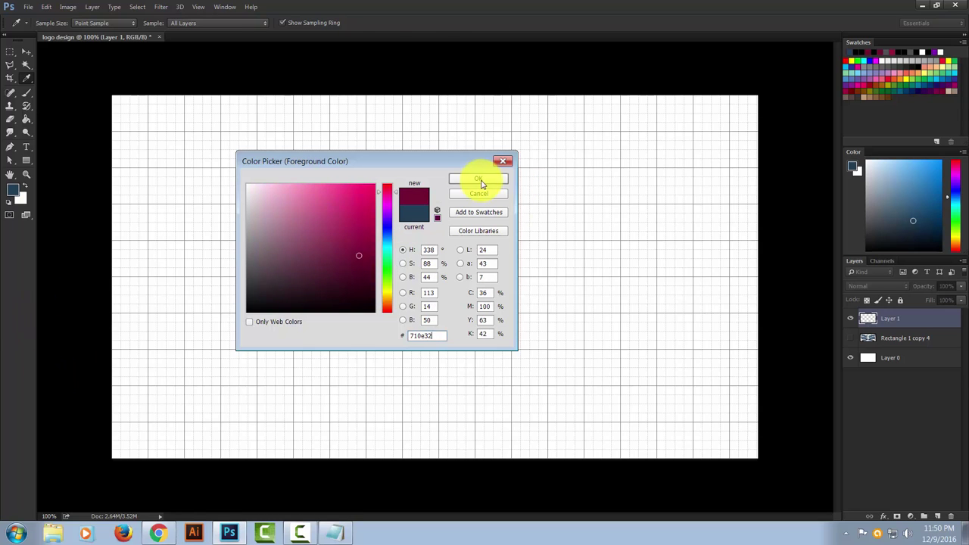
click(479, 178)
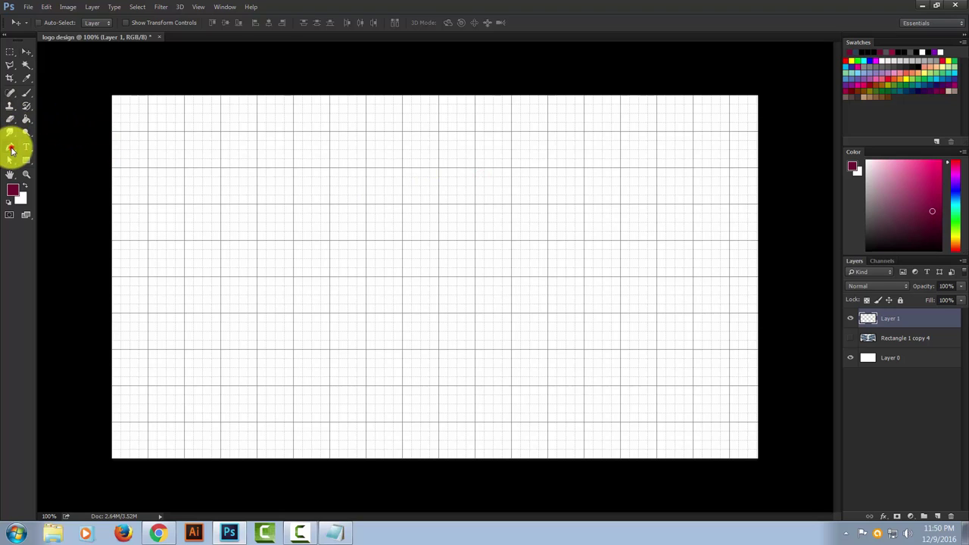
Pen-draw a maroon half-shield with a curved left edge and straight top and right edges.
click(11, 148)
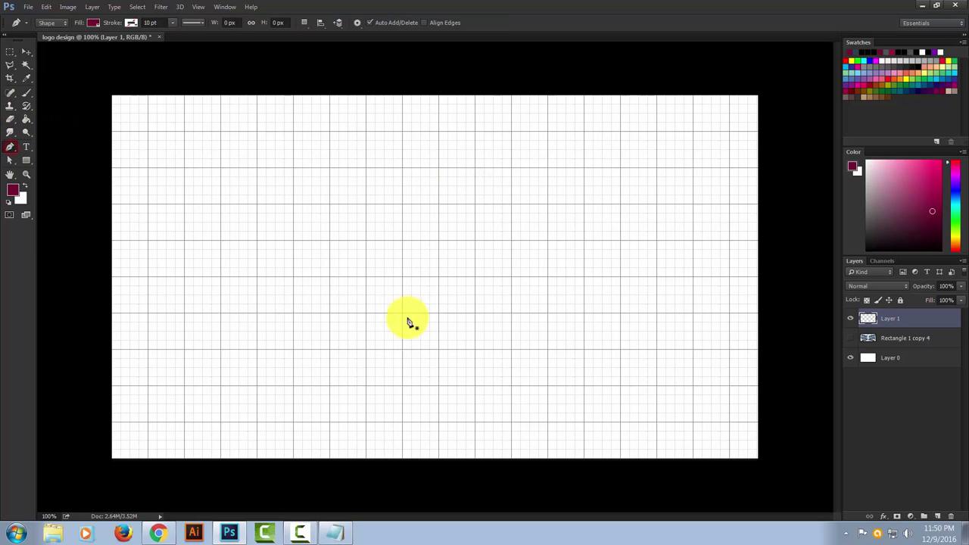
click(331, 242)
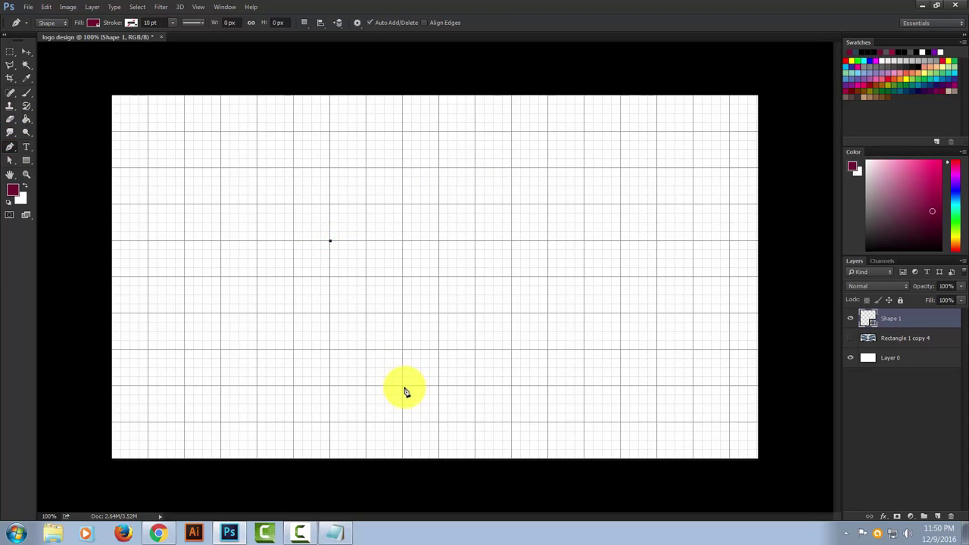
drag(402, 387, 473, 419)
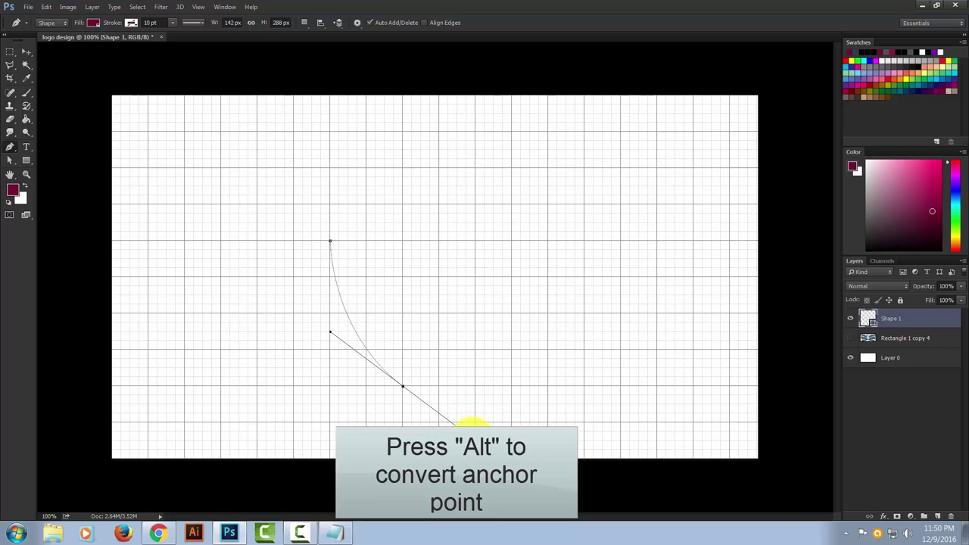
alt+click(403, 388)
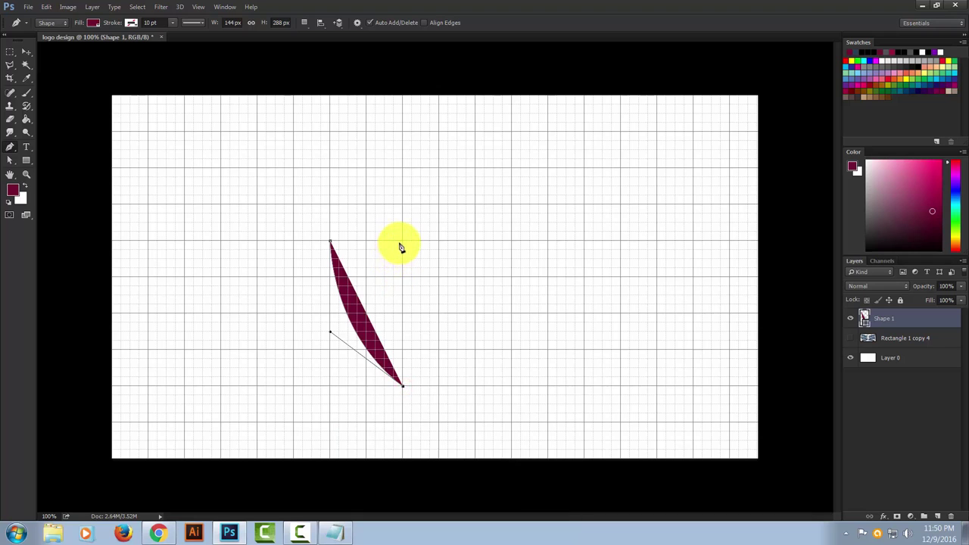
click(402, 241)
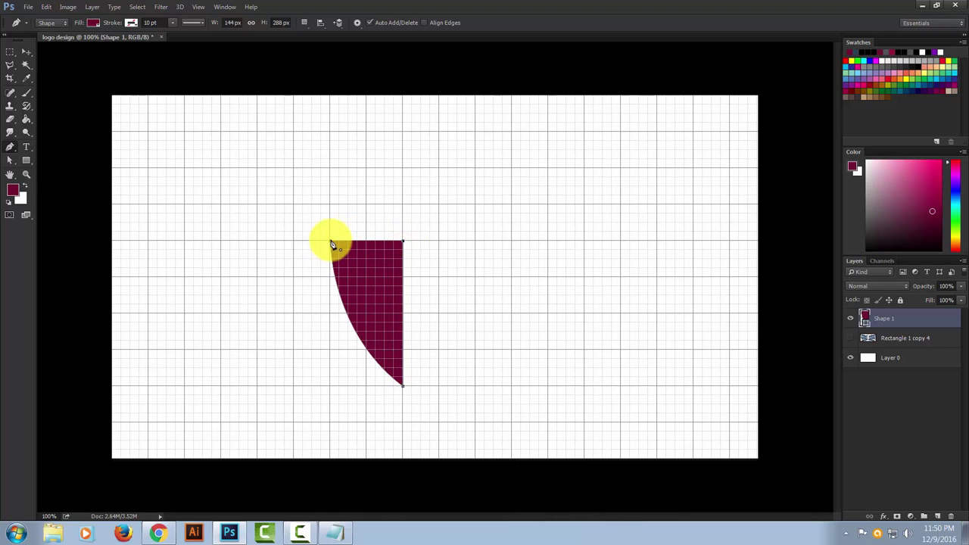
click(331, 243)
click(26, 51)
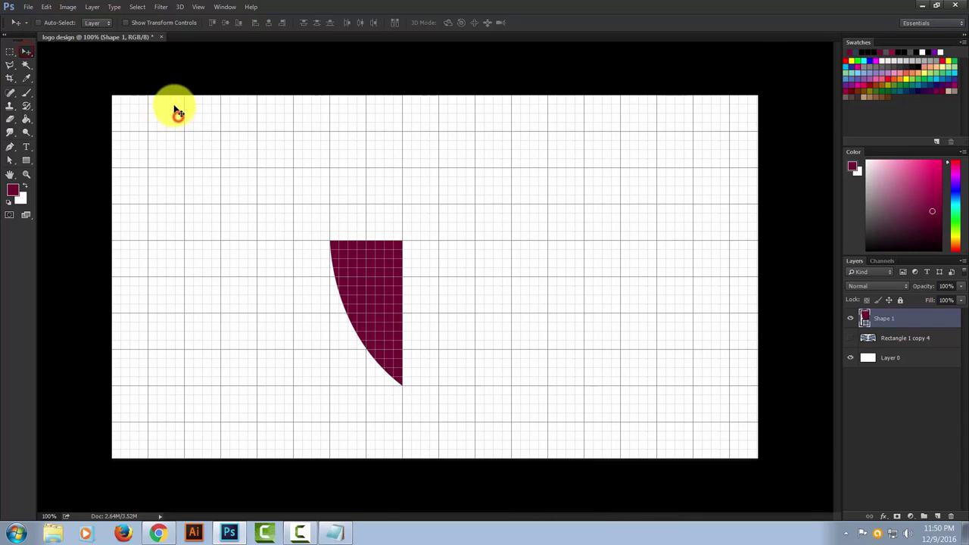
Duplicate Shape 1, flip the copy horizontally and align it beside the original as a full shield.
right_click(890, 311)
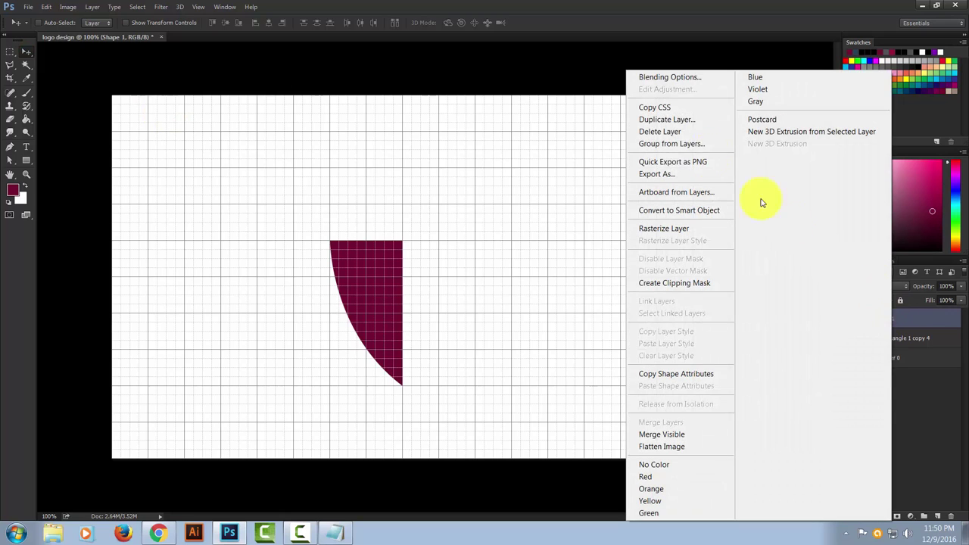
click(659, 119)
click(573, 161)
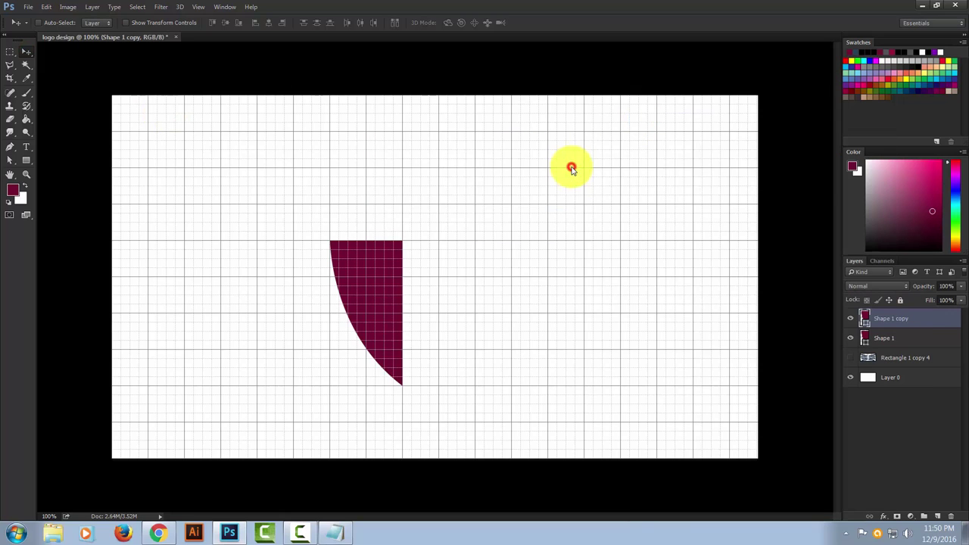
key(ctrl)
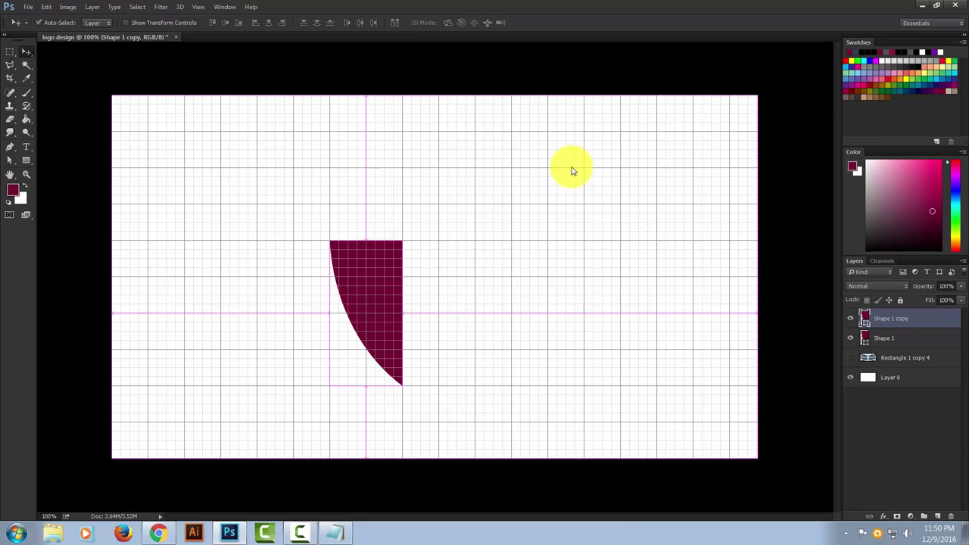
key(ctrl+t)
right_click(346, 273)
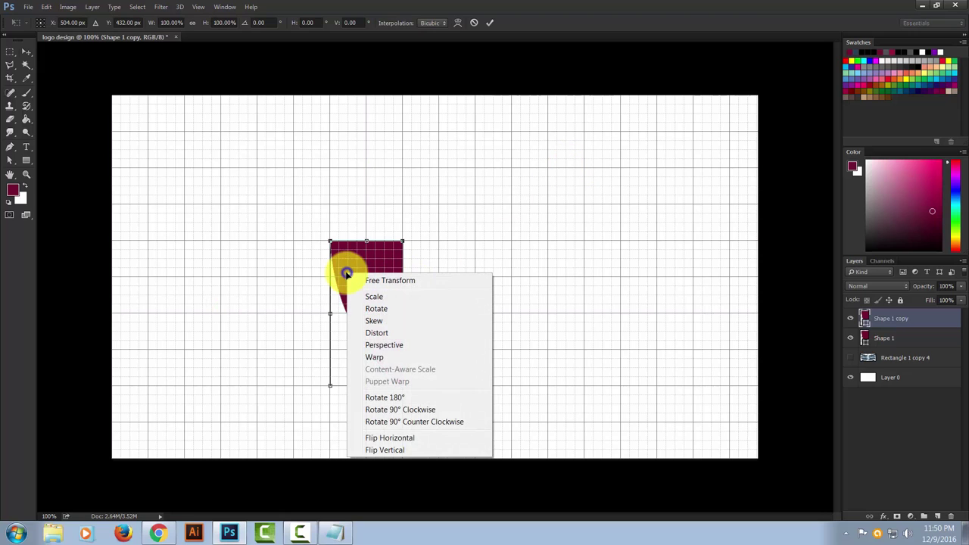
click(397, 438)
mouse_move(368, 287)
mouse_down()
mouse_move(447, 288)
mouse_move(448, 300)
mouse_up()
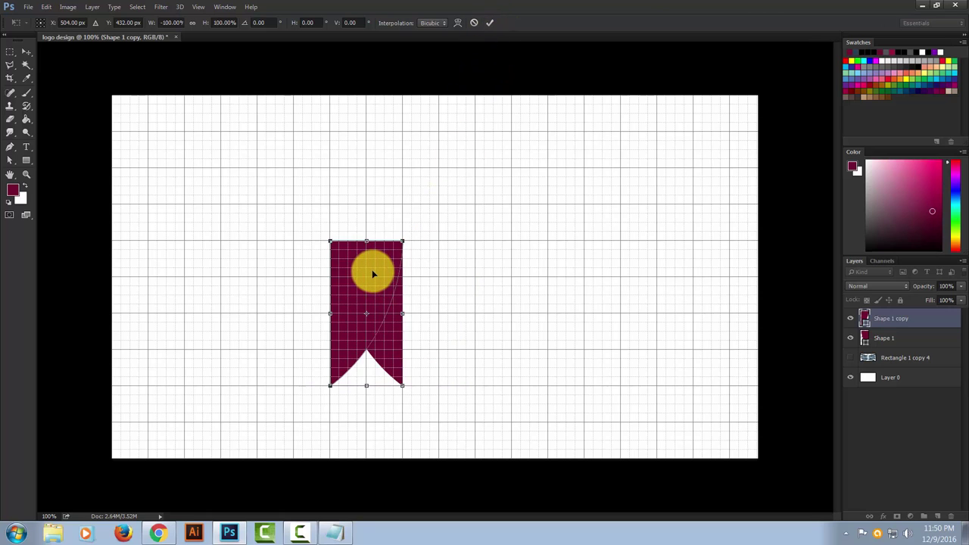
drag(372, 271, 444, 270)
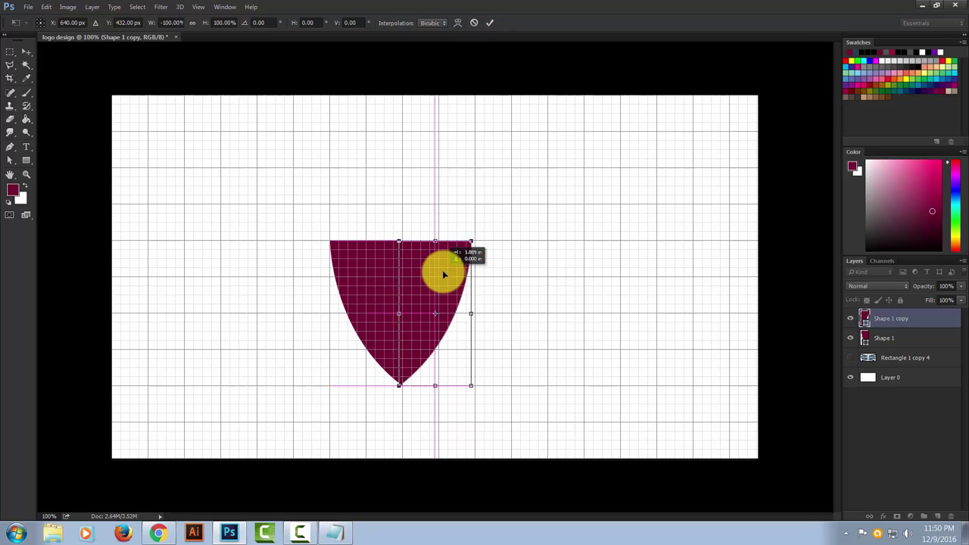
click(489, 22)
Zoom in on the shield top, deselect the layers, and set the Pen tool to Shape mode.
key(ctrl+plus)
key(ctrl+plus)
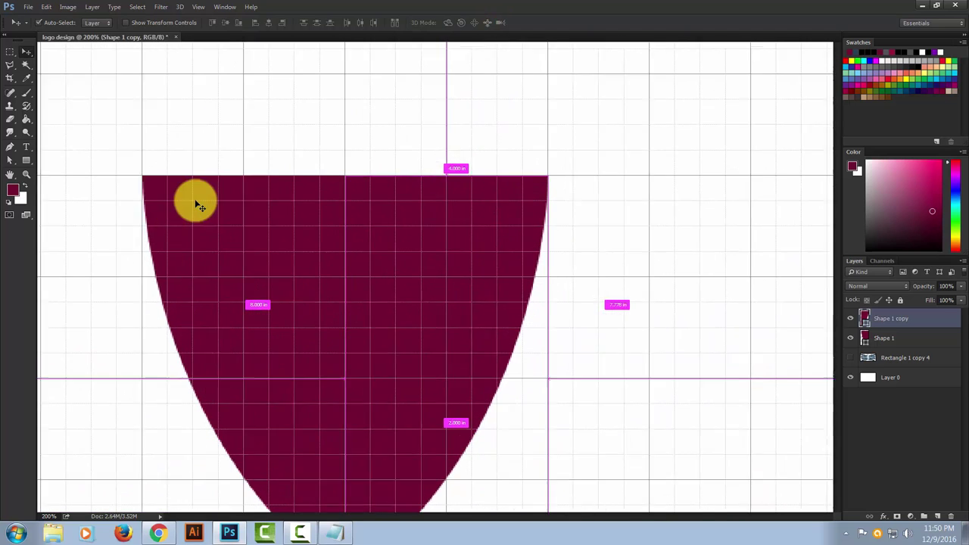
drag(199, 167, 290, 121)
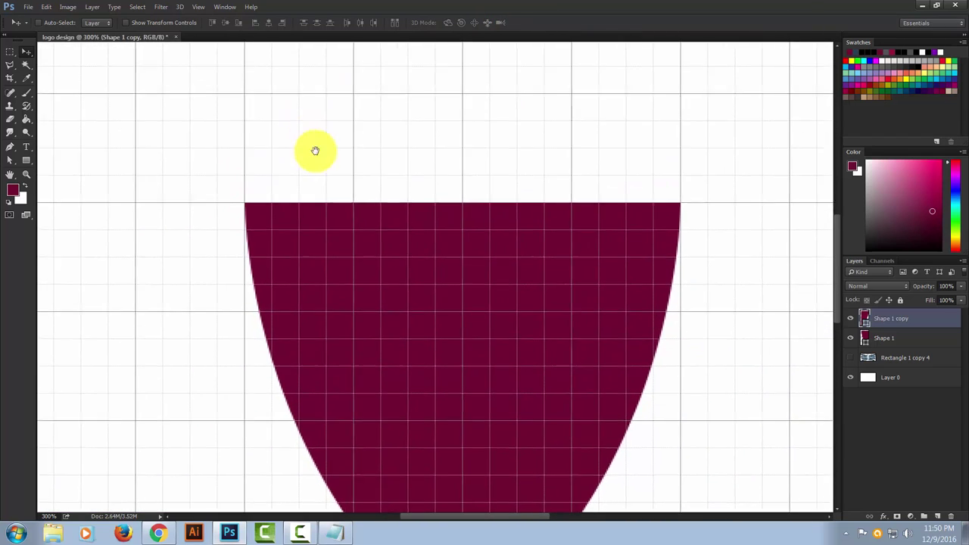
drag(310, 81, 316, 225)
click(915, 426)
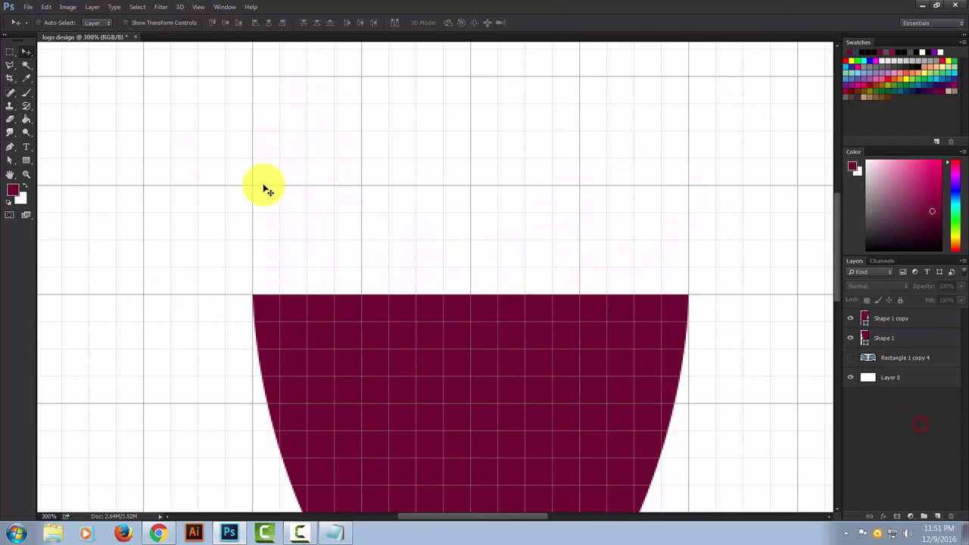
click(12, 147)
click(82, 146)
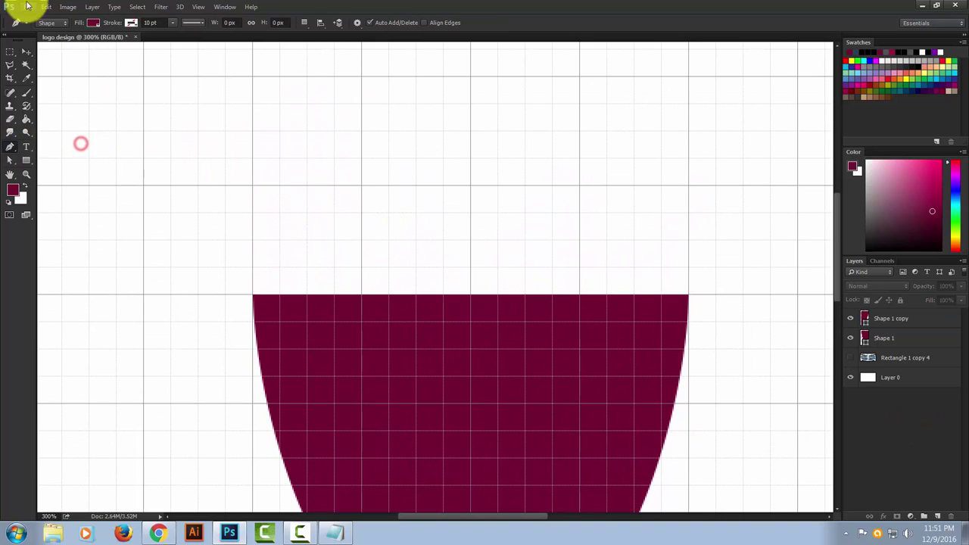
click(47, 23)
click(55, 34)
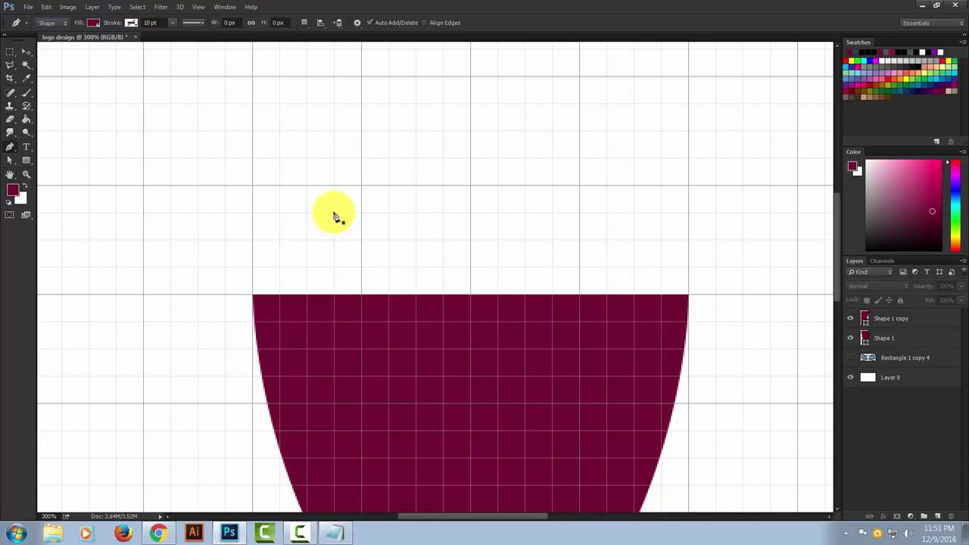
Draw a maroon cap over the shield top with concave curved shoulders, then zoom back out.
click(335, 214)
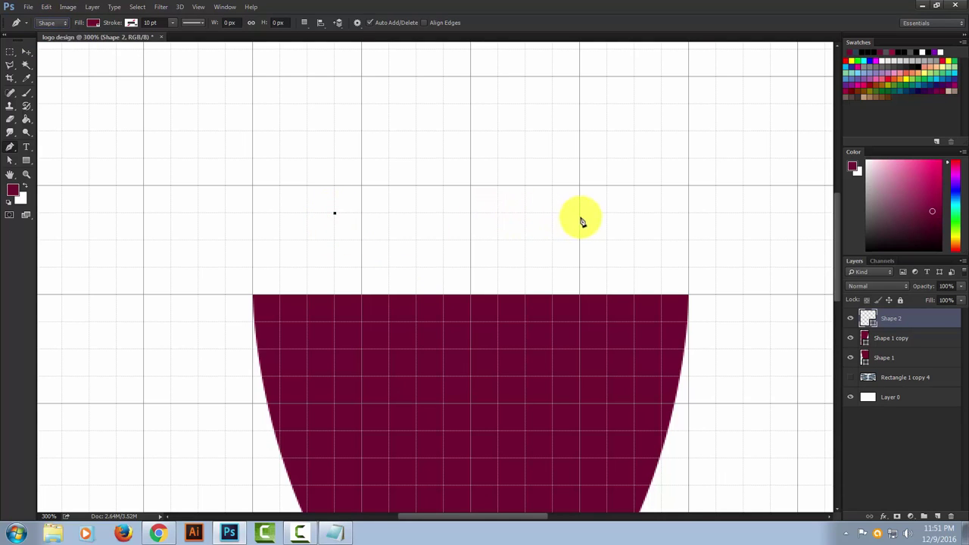
click(607, 213)
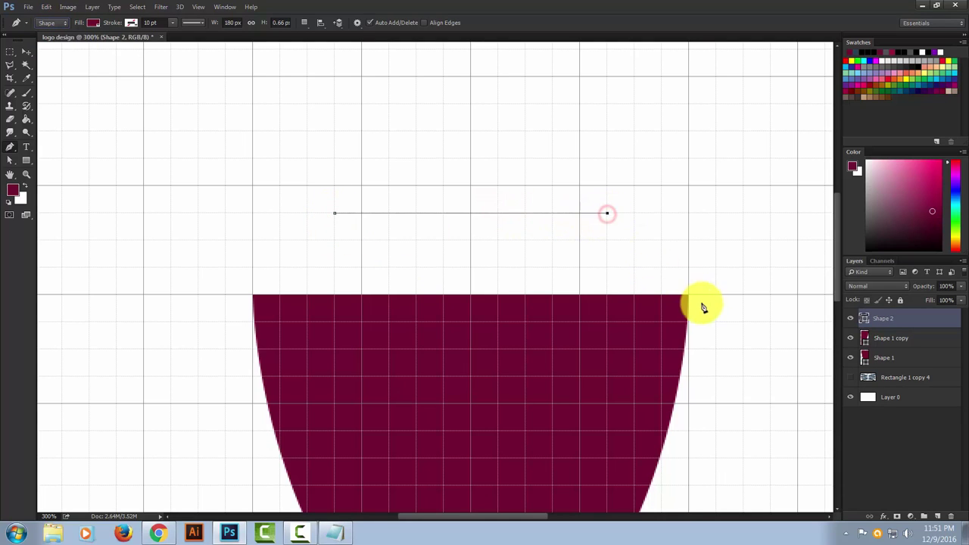
drag(689, 295, 763, 312)
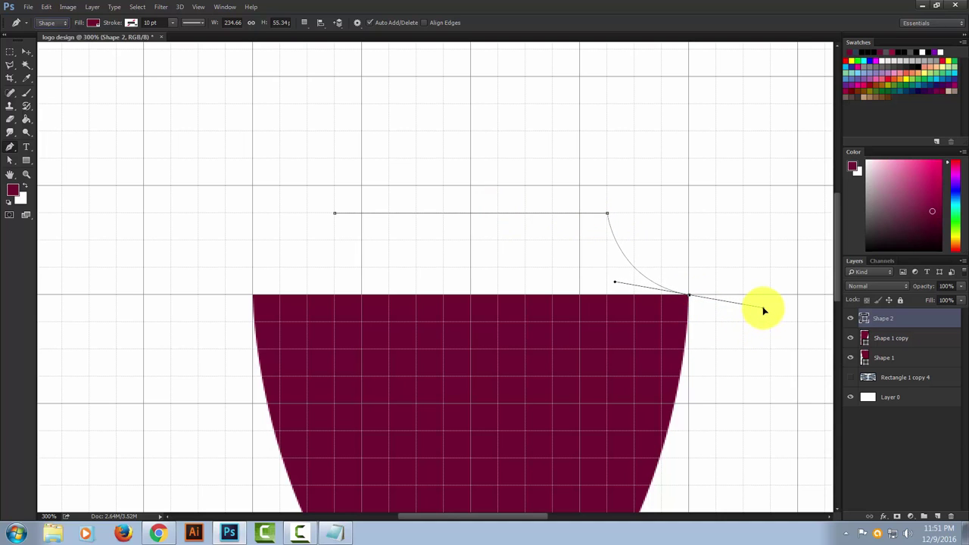
drag(765, 310, 763, 308)
alt+click(689, 296)
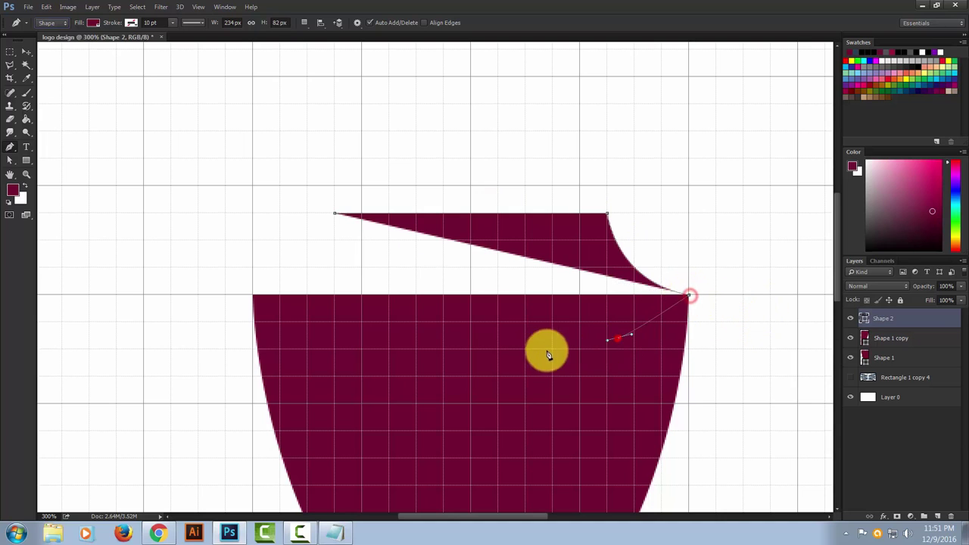
drag(302, 331, 254, 300)
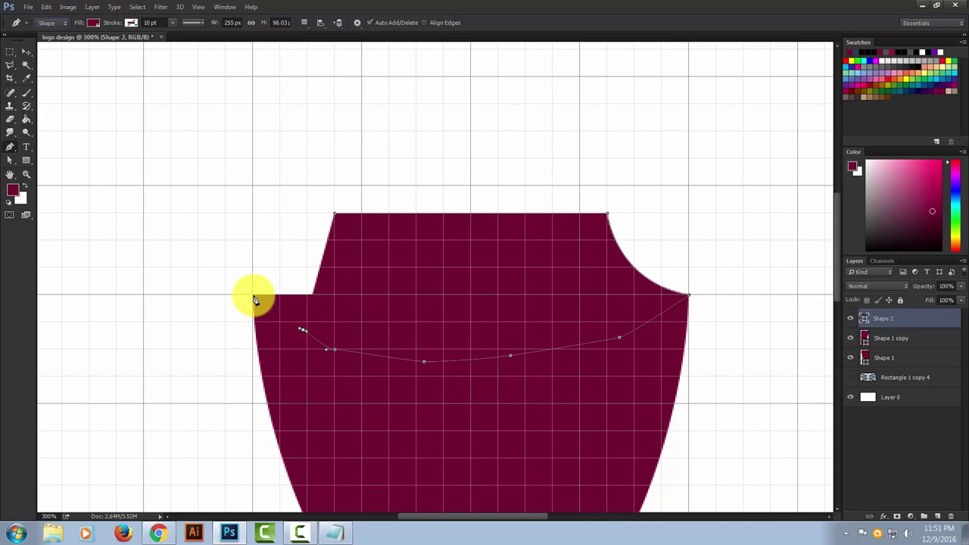
click(253, 296)
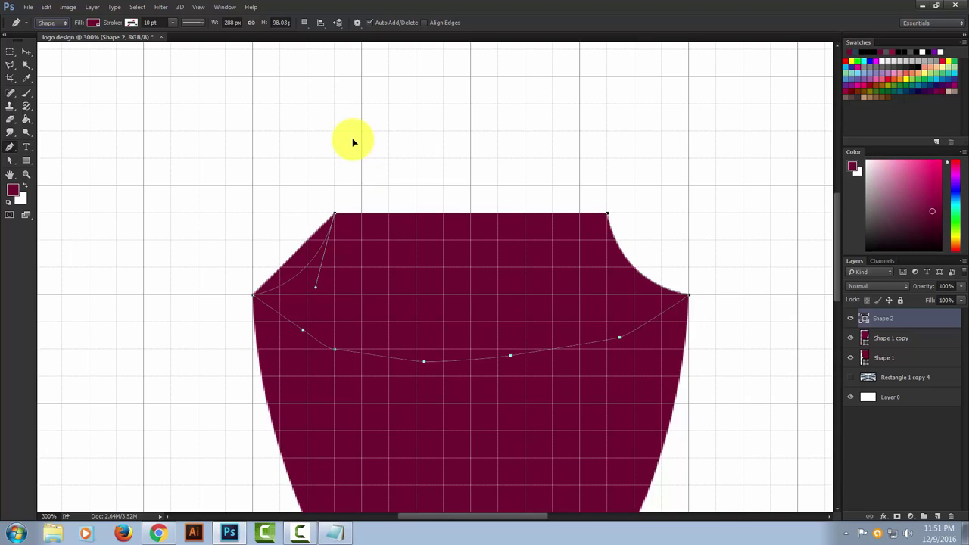
drag(352, 137, 352, 138)
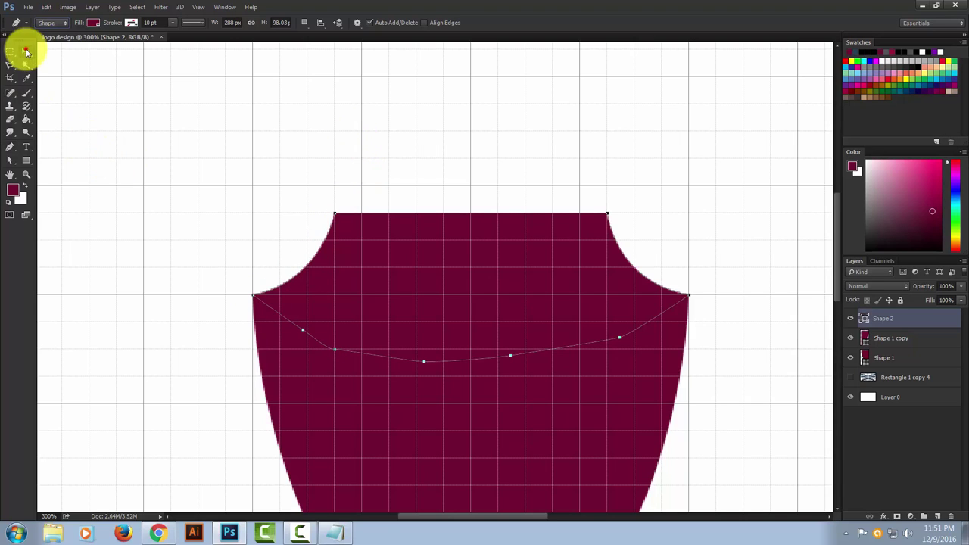
click(26, 52)
key(ctrl+minus)
key(ctrl+minus)
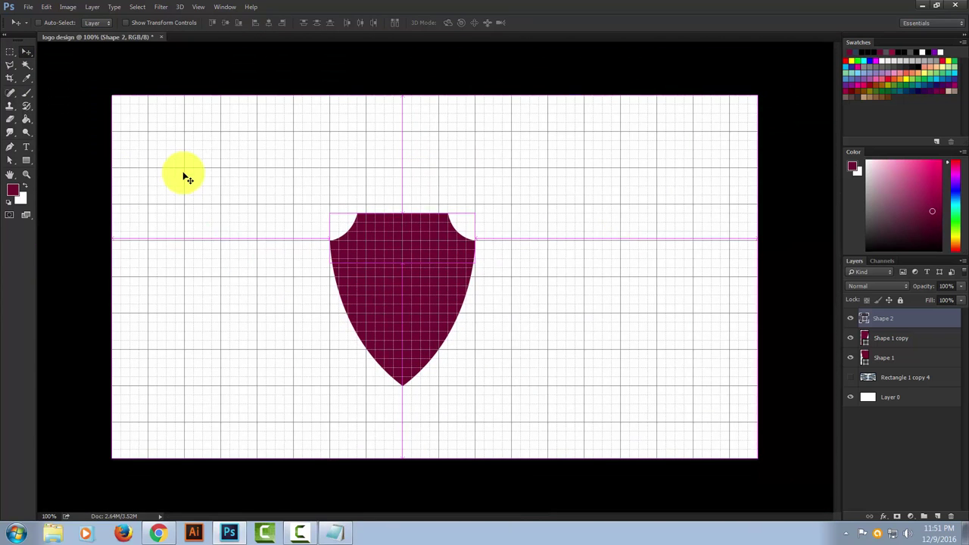
Hide the grid, merge the three shield pieces into Shape 2, and show the wing stripes.
click(196, 7)
mouse_move(220, 220)
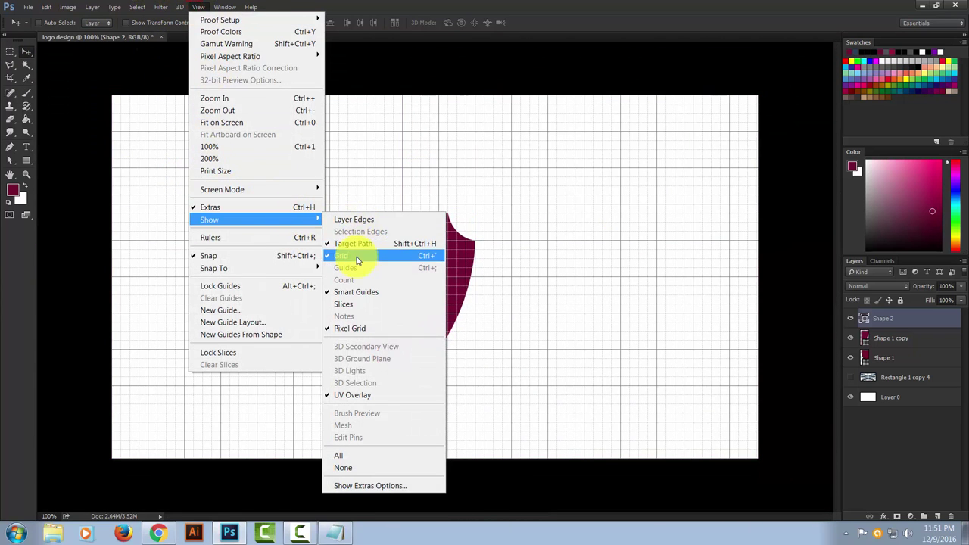
click(342, 256)
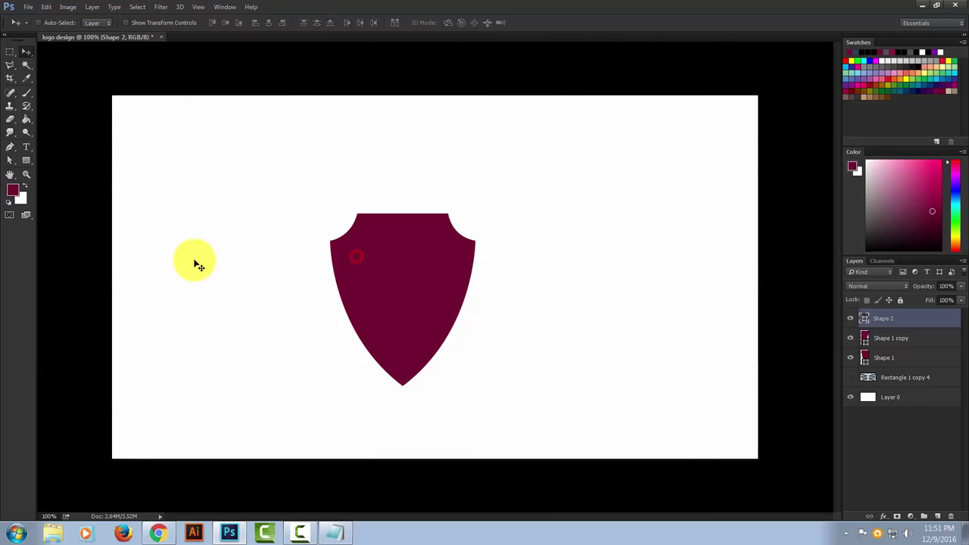
click(888, 315)
ctrl+click(889, 338)
ctrl+click(902, 357)
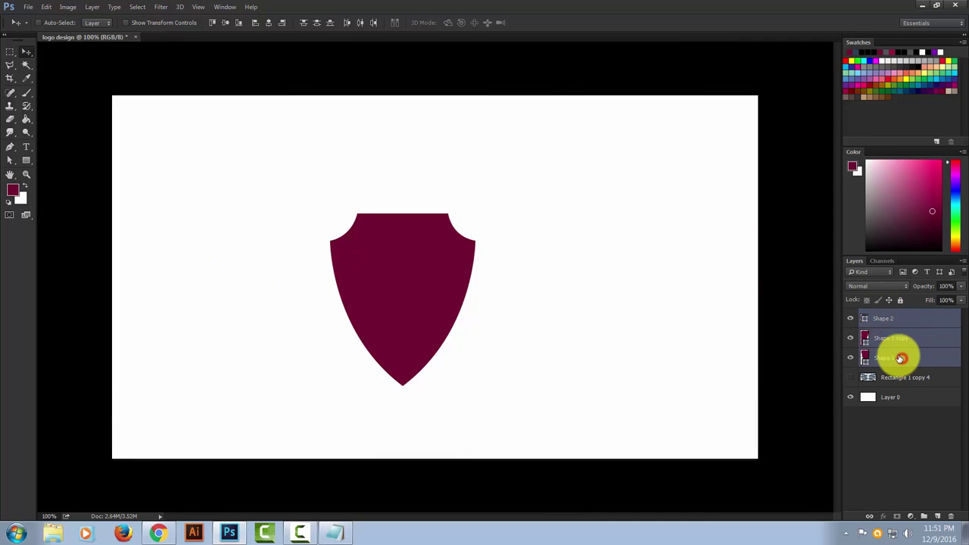
right_click(894, 338)
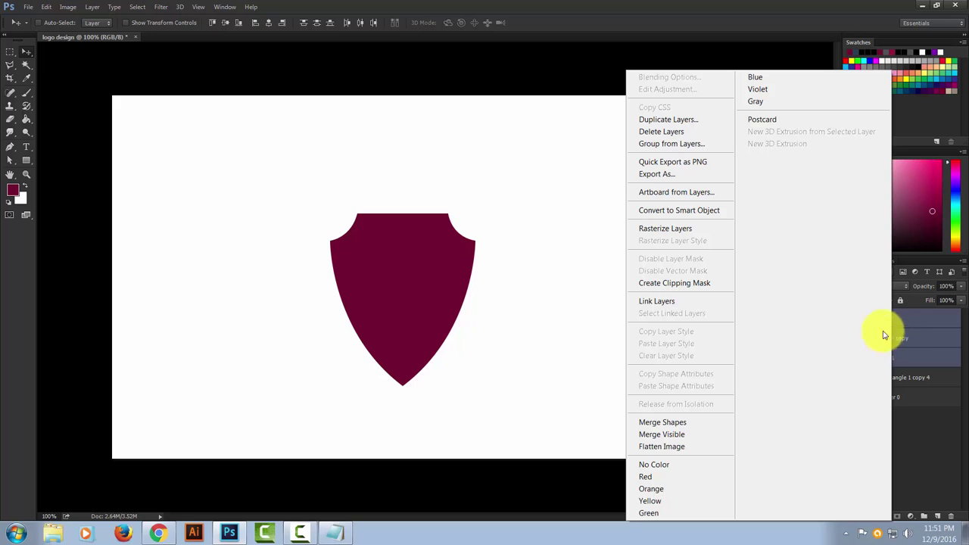
click(685, 421)
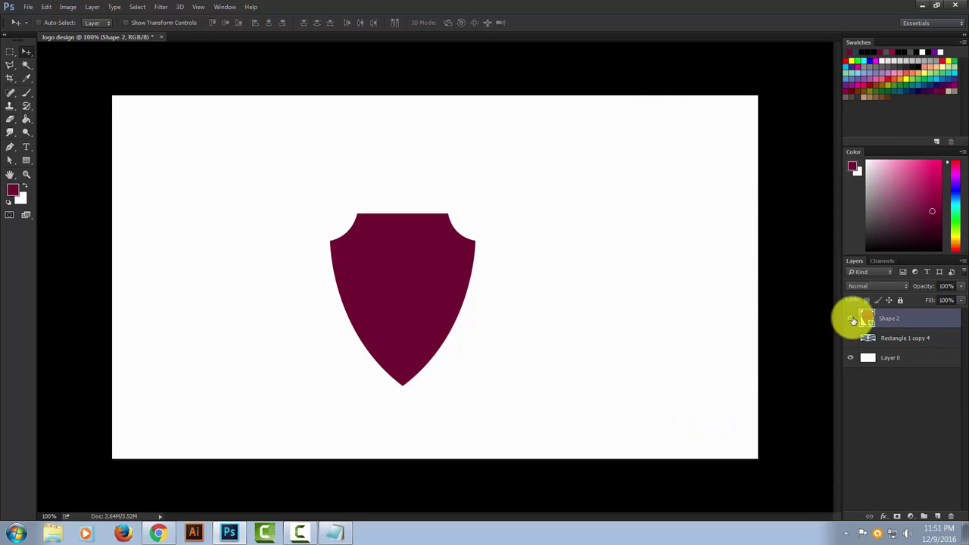
click(850, 318)
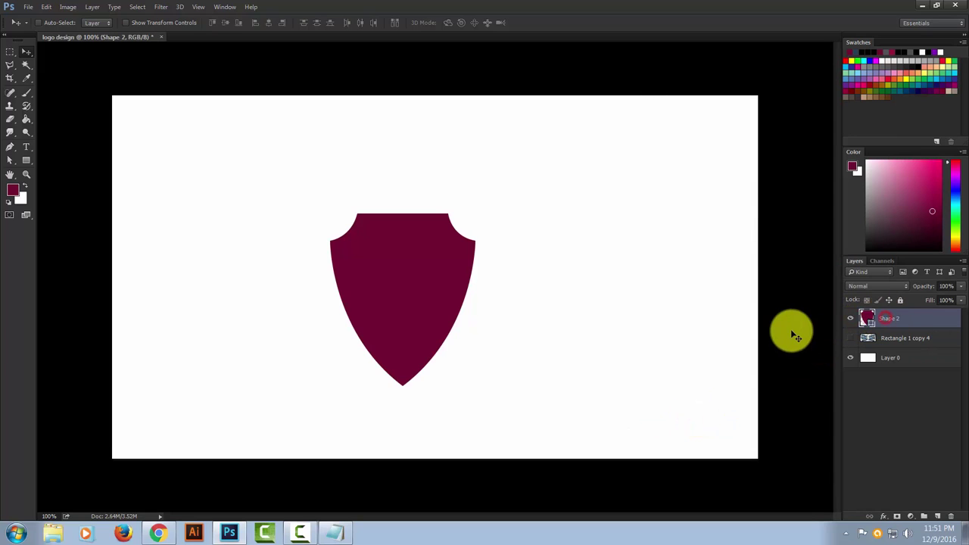
click(851, 339)
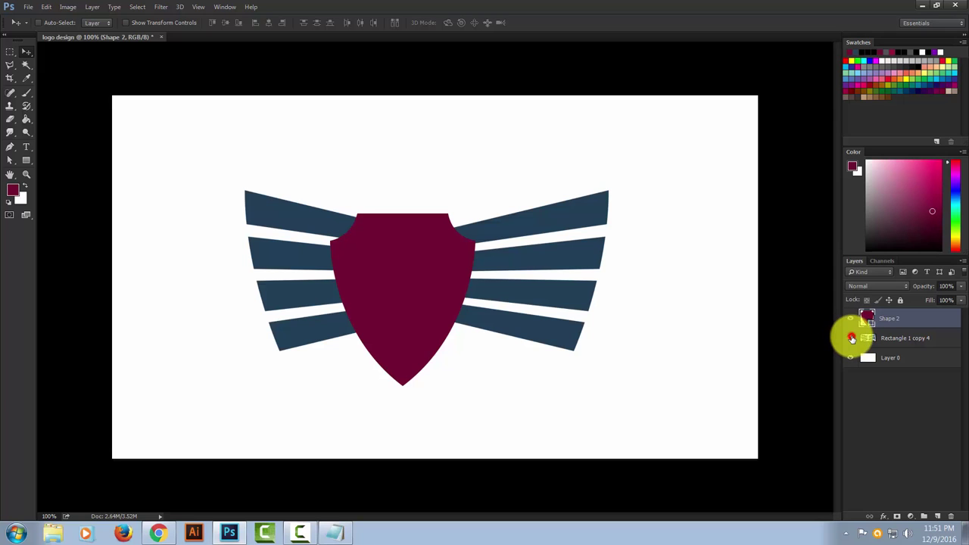
Scale the shield to about 86% and centre it horizontally and vertically on the wings.
drag(409, 281, 441, 264)
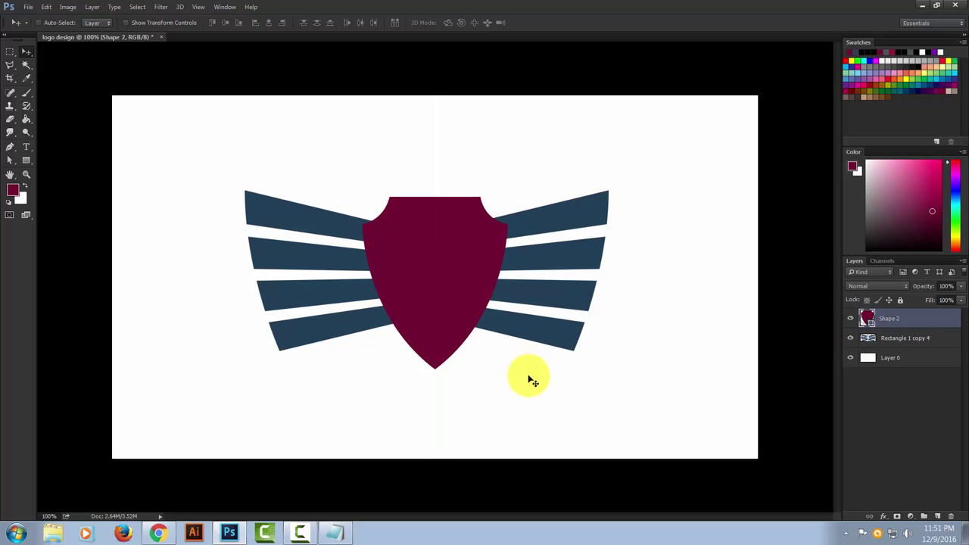
key(ctrl+t)
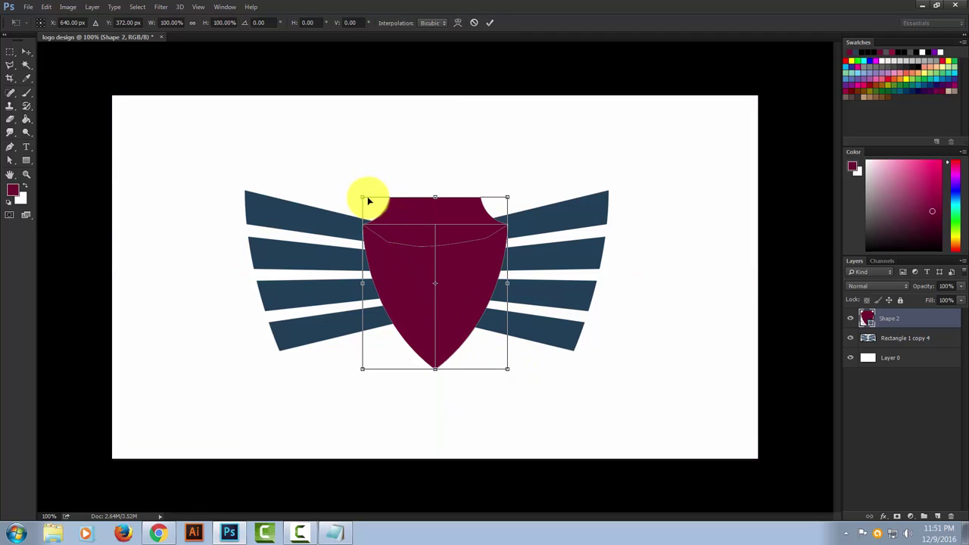
drag(363, 197, 372, 208)
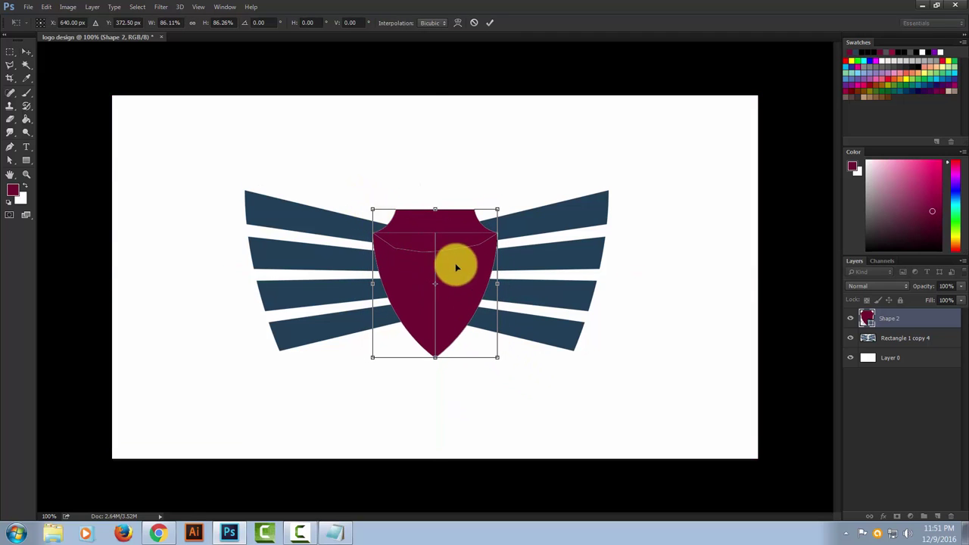
drag(455, 265, 471, 250)
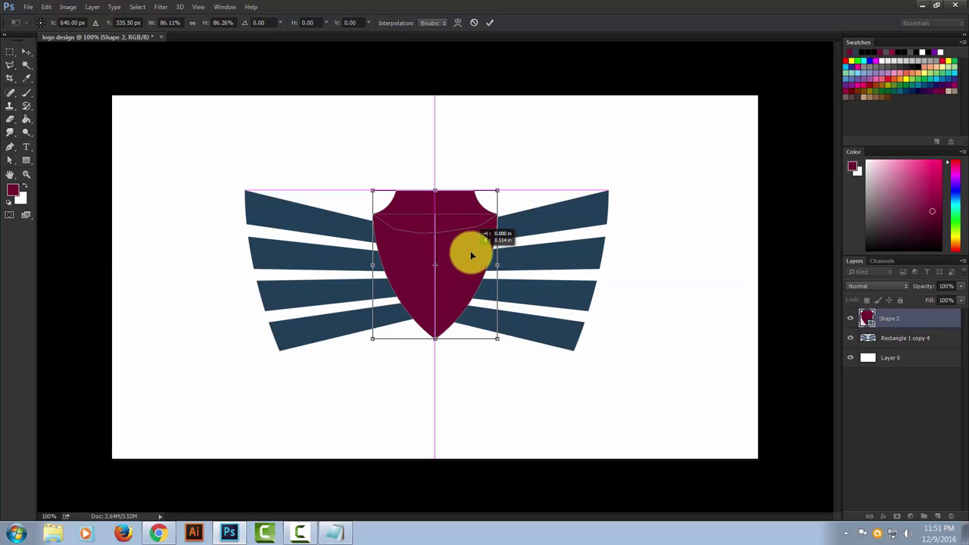
click(488, 25)
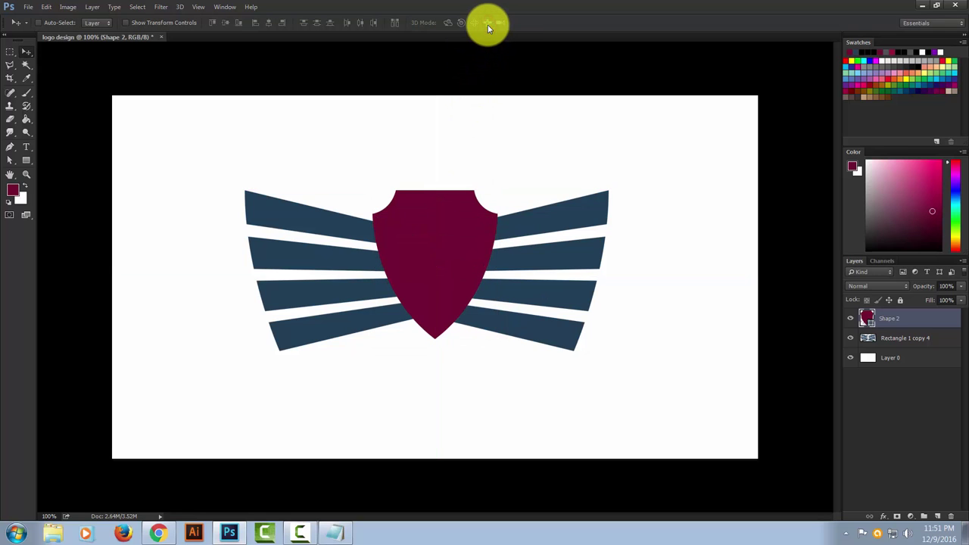
shift+click(894, 341)
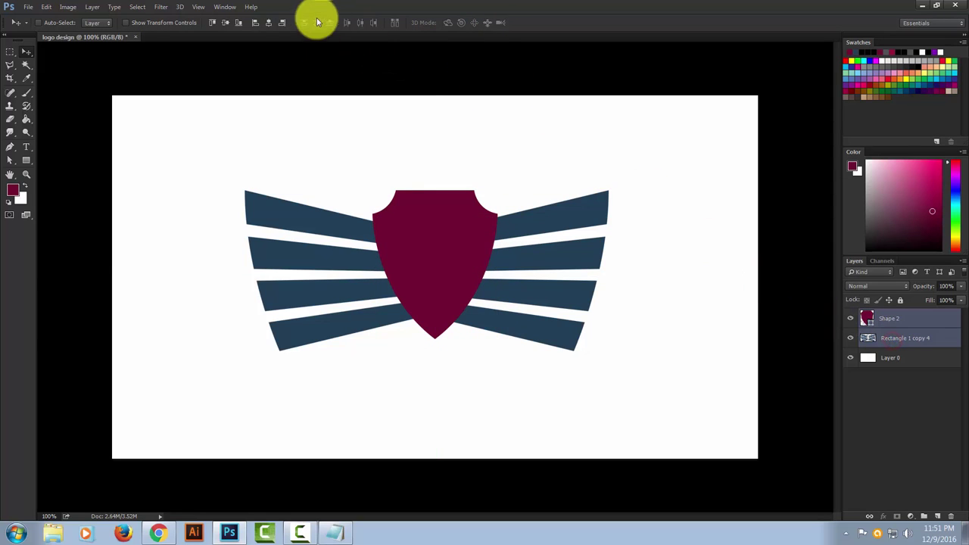
click(270, 25)
click(228, 25)
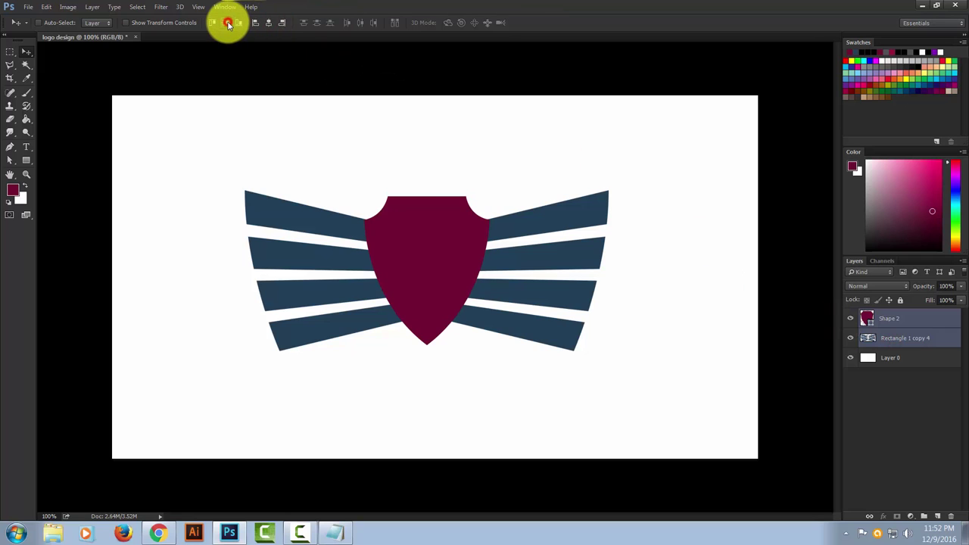
Erase the wing stripes inside the shield's outline, then show the maroon shield again.
click(880, 320)
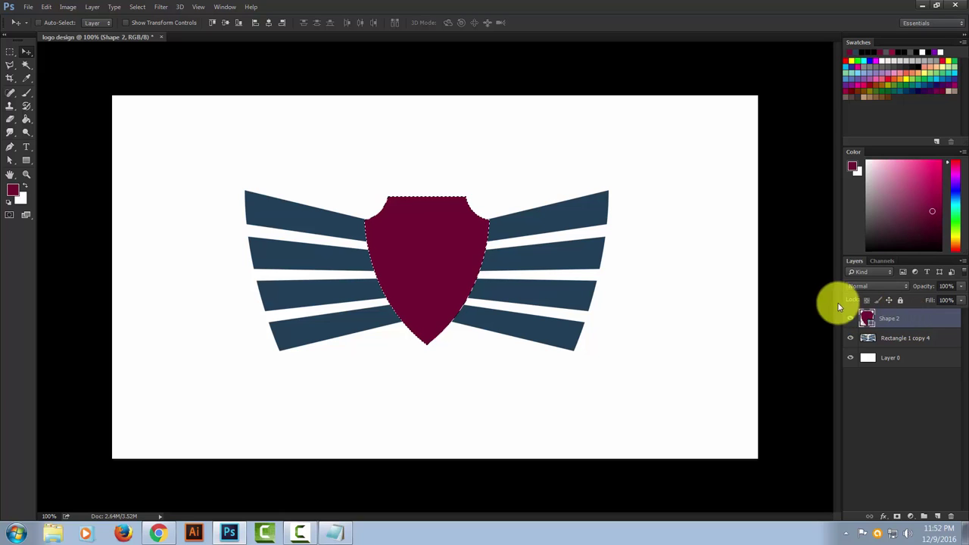
click(851, 319)
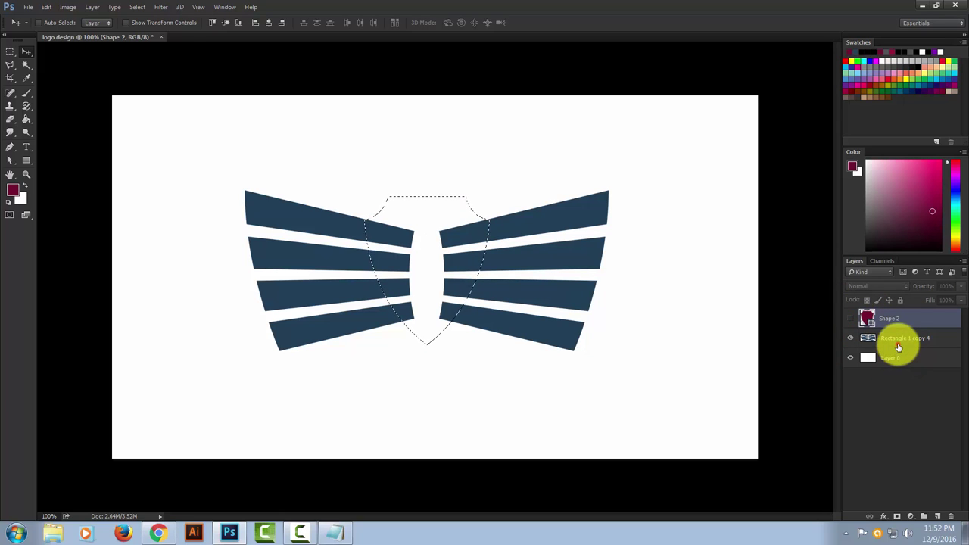
click(897, 341)
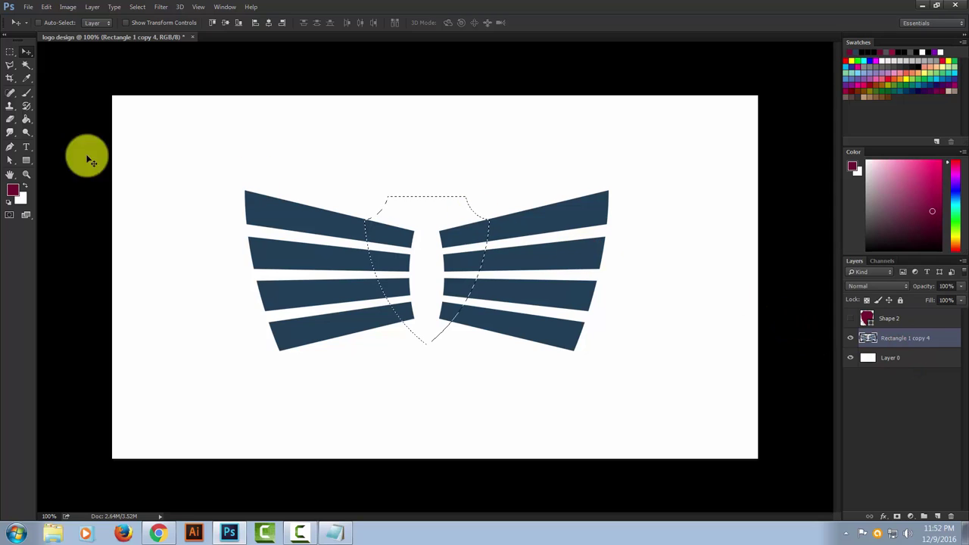
click(9, 119)
click(46, 119)
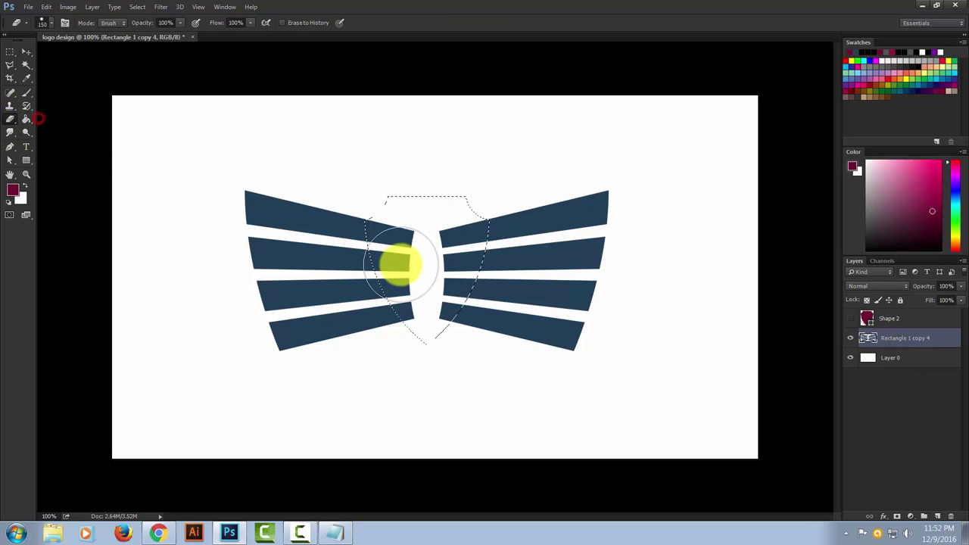
mouse_move(391, 243)
mouse_down()
mouse_move(398, 277)
mouse_move(439, 221)
mouse_move(456, 270)
mouse_move(407, 313)
mouse_move(433, 303)
mouse_move(243, 212)
mouse_up()
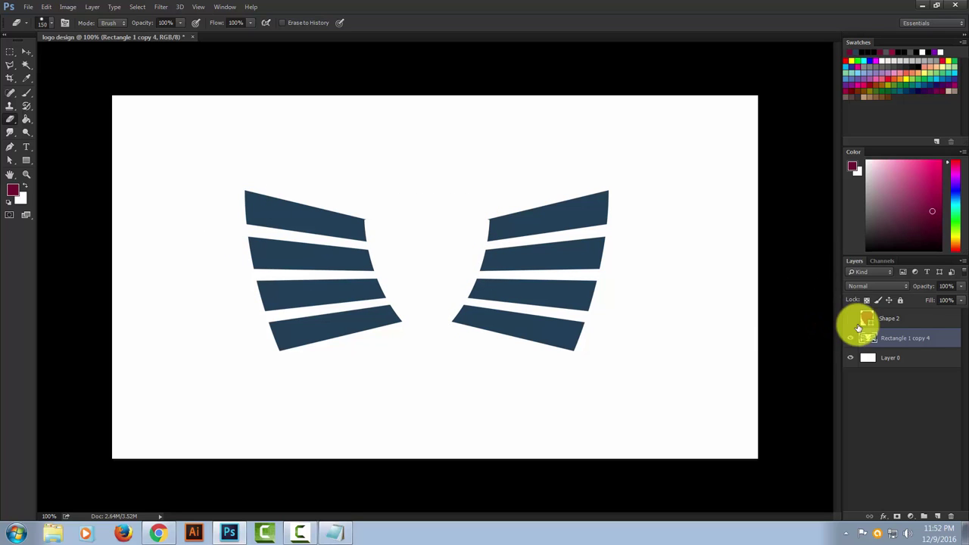
click(852, 320)
click(891, 317)
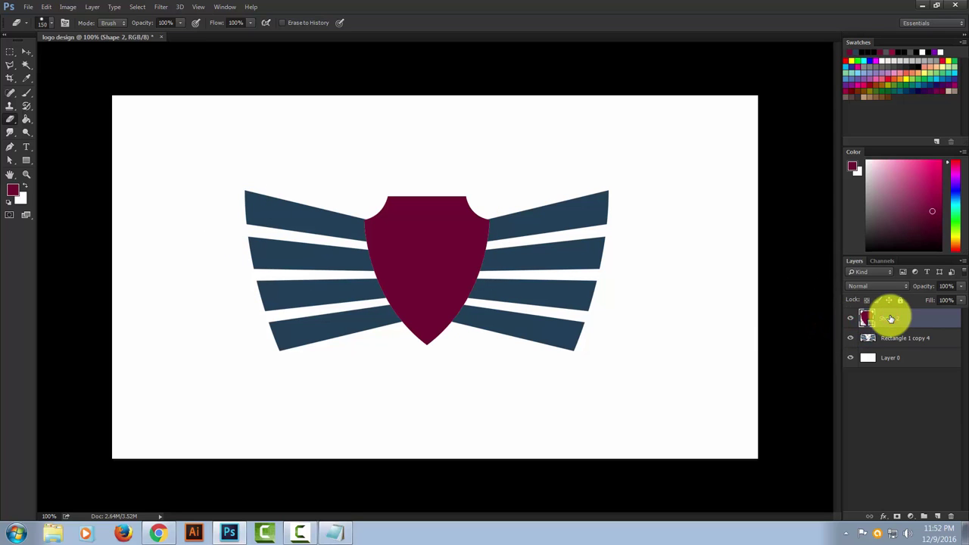
Scale the shield down to about 93%.
key(ctrl+t)
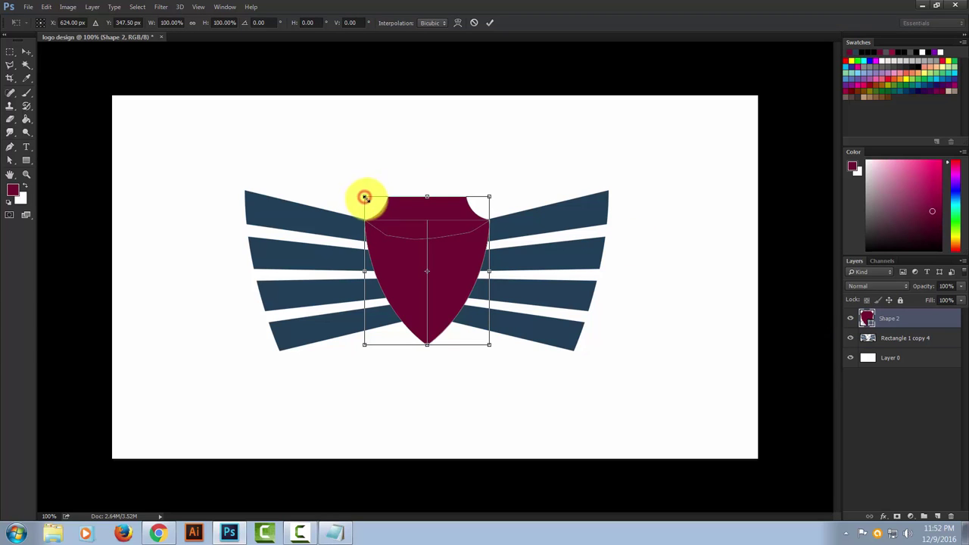
drag(364, 198, 370, 201)
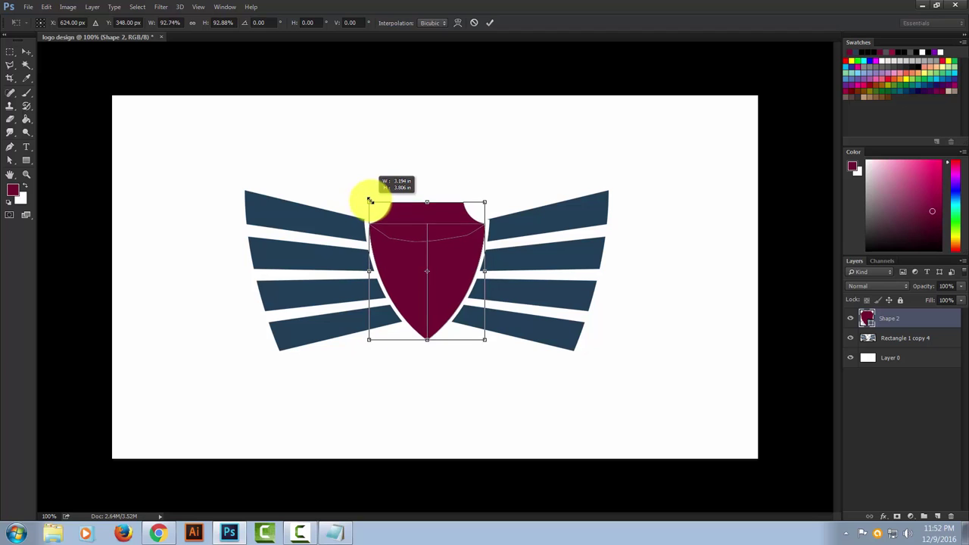
drag(369, 199, 368, 202)
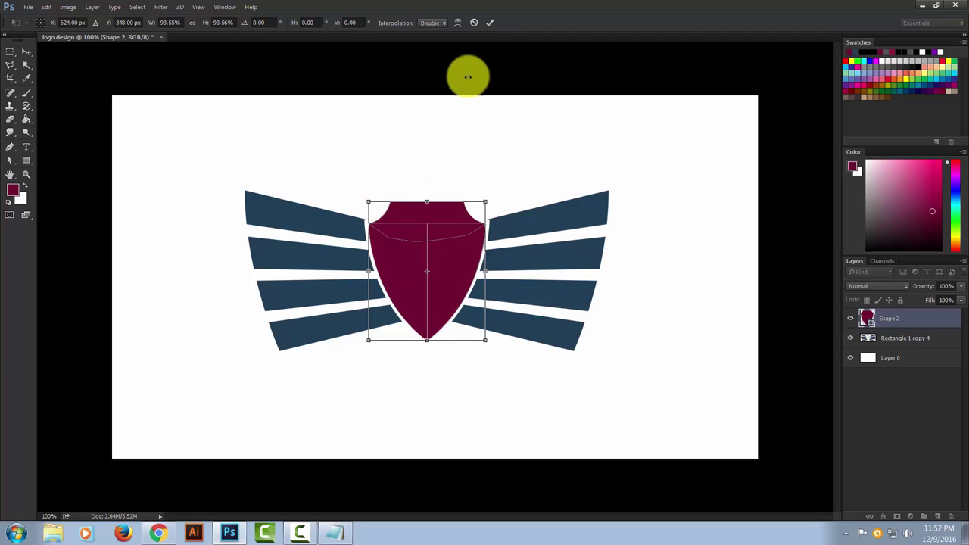
click(490, 27)
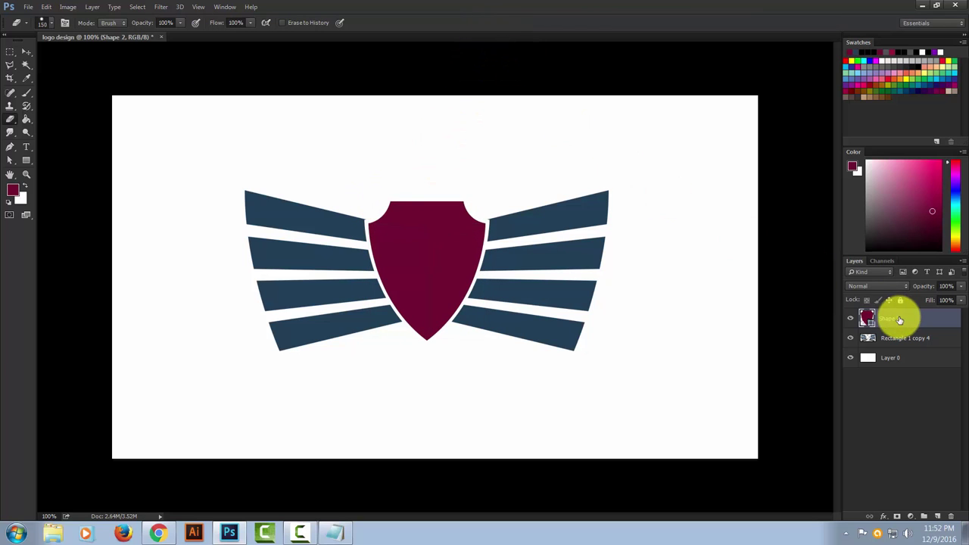
Duplicate the shield as Shape 2 copy and scale the copy to about 88%.
right_click(898, 322)
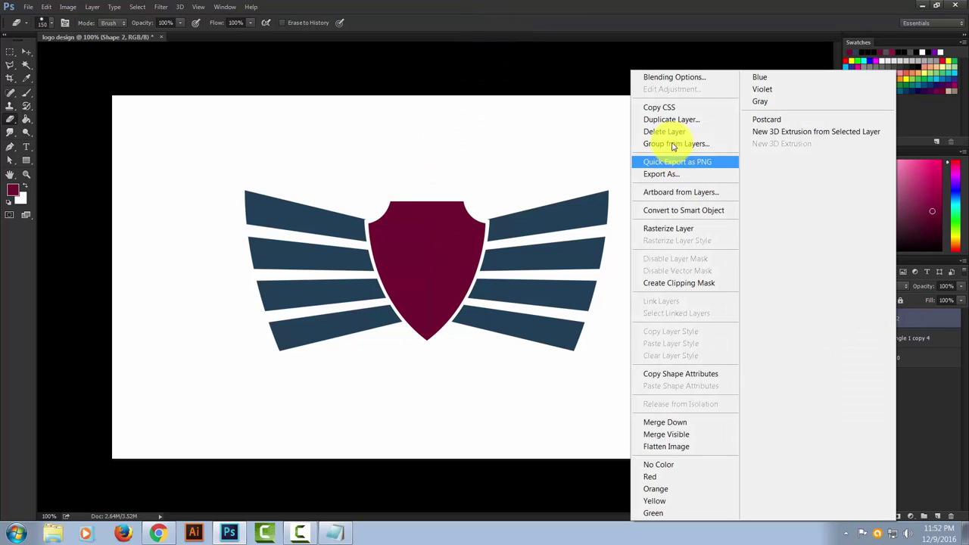
click(665, 120)
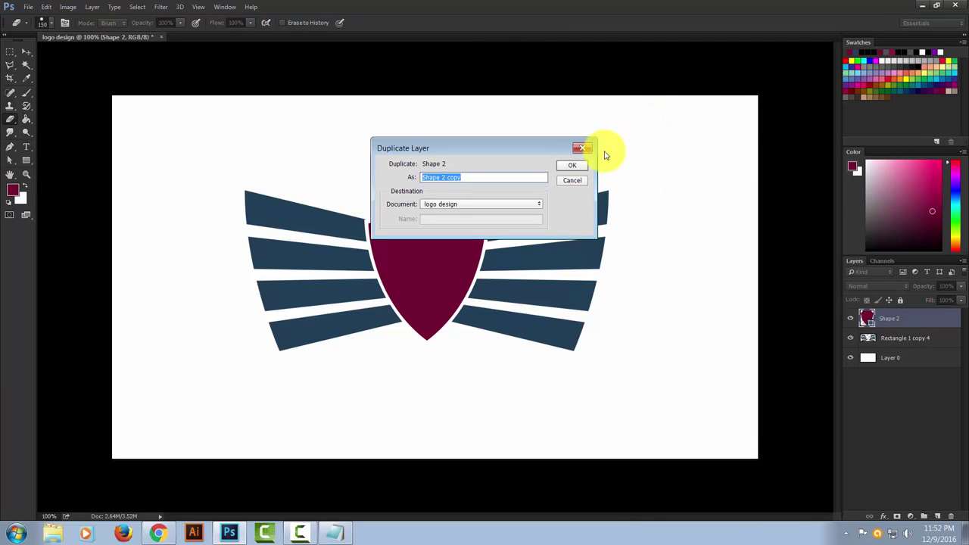
click(577, 167)
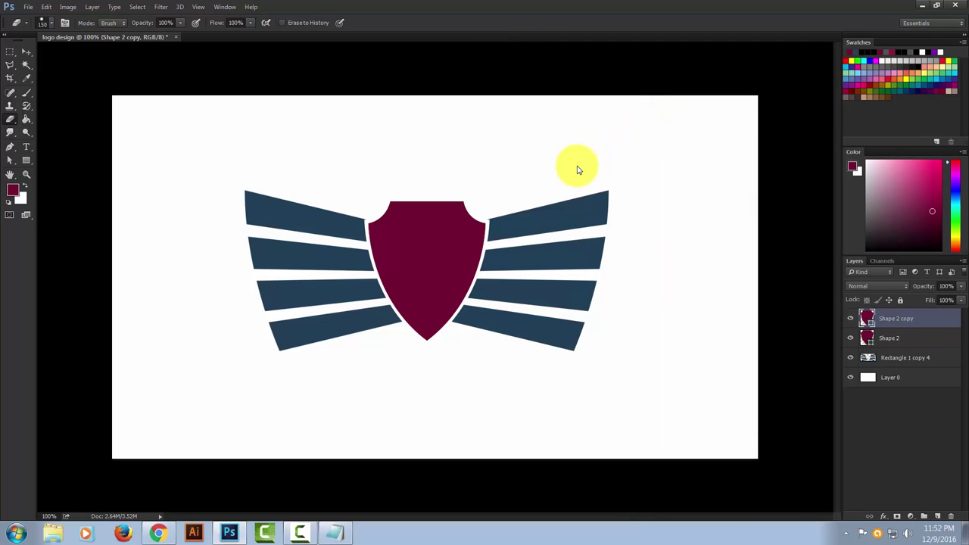
key(ctrl+t)
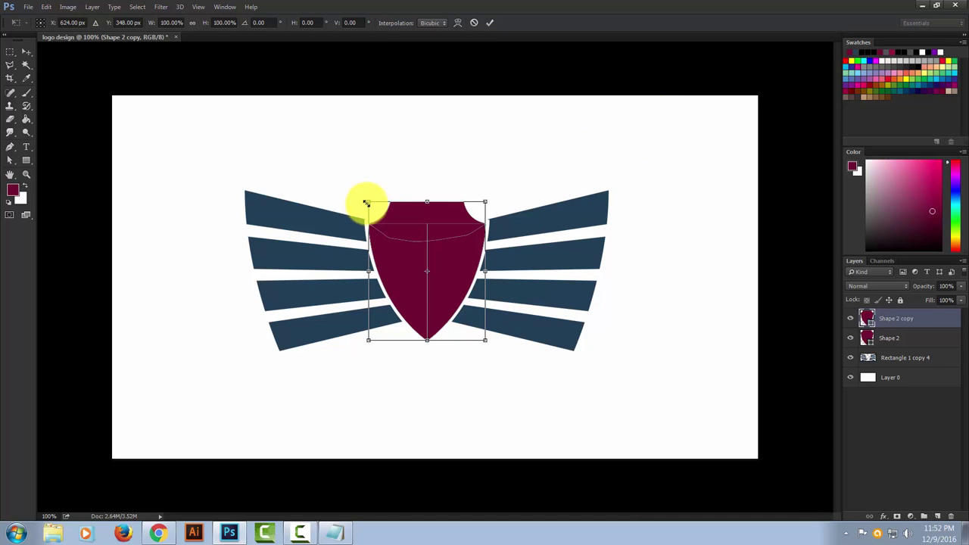
drag(367, 200, 376, 214)
click(491, 24)
Rasterize the original shield and erase its interior, leaving only a maroon outline.
key(e)
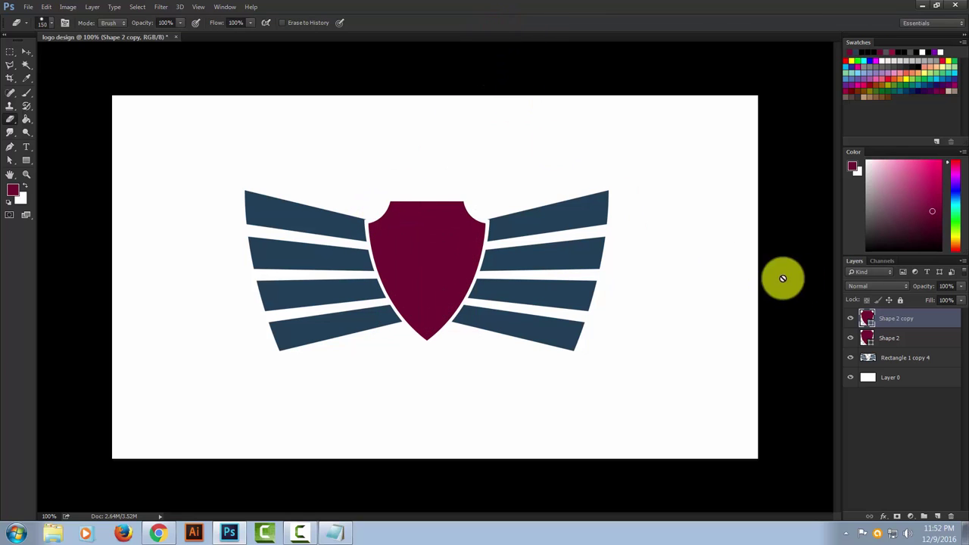
click(851, 319)
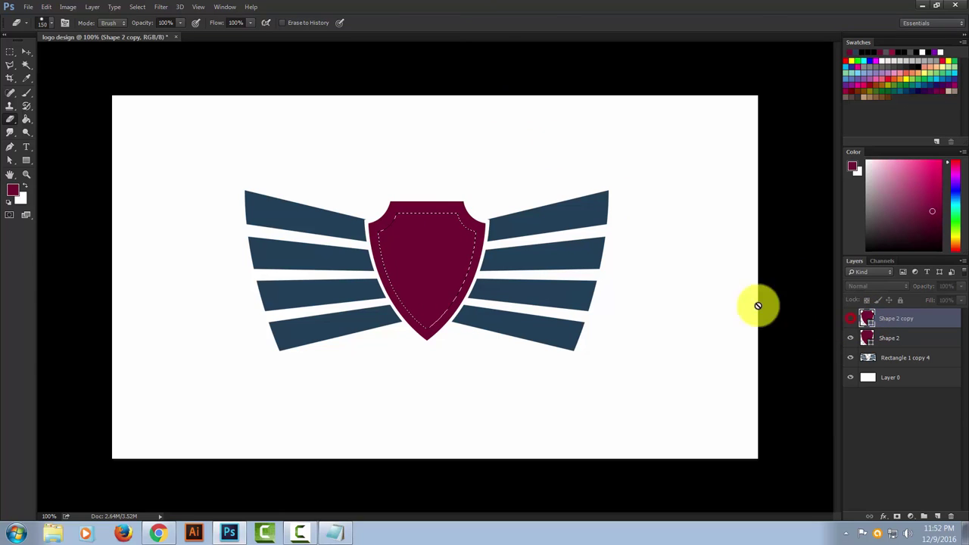
click(895, 338)
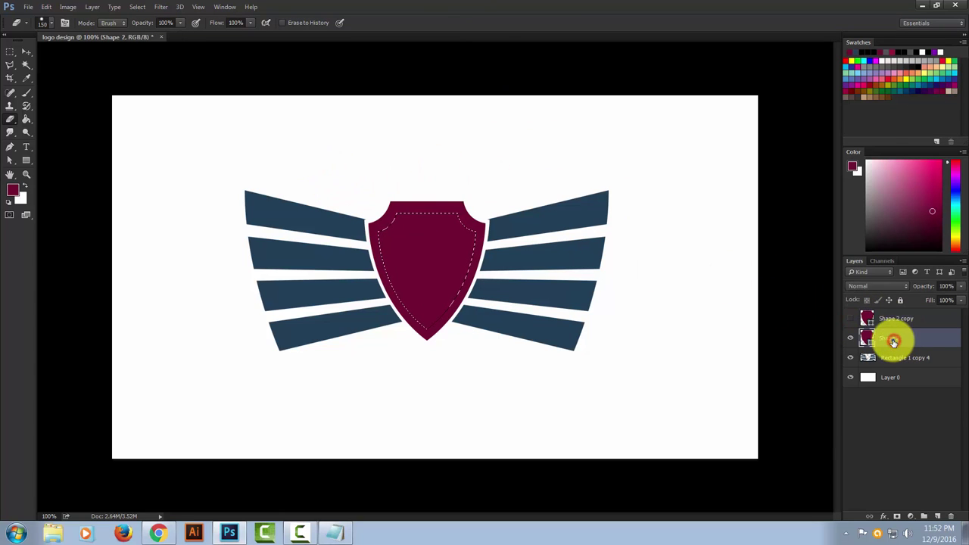
right_click(891, 339)
click(663, 230)
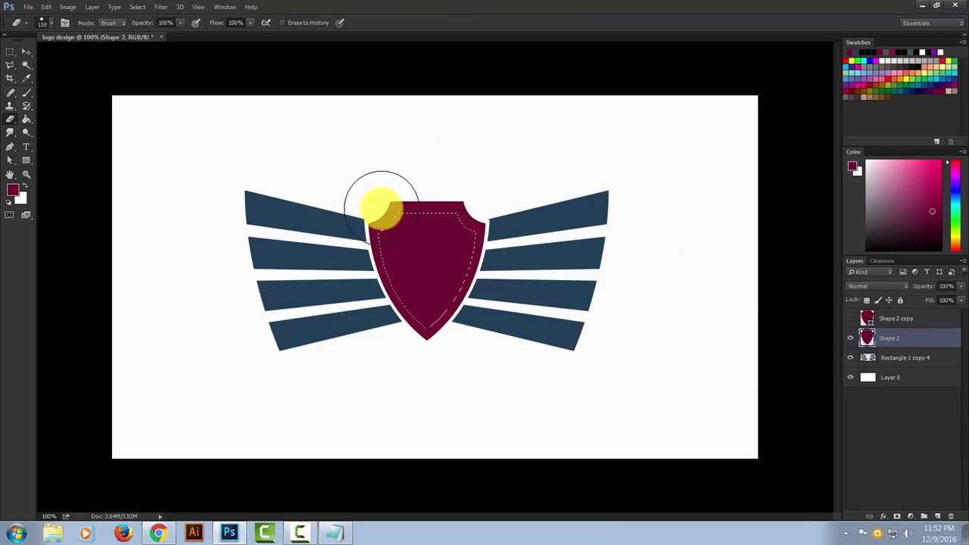
mouse_move(379, 206)
mouse_down()
mouse_move(437, 248)
mouse_move(432, 271)
mouse_up()
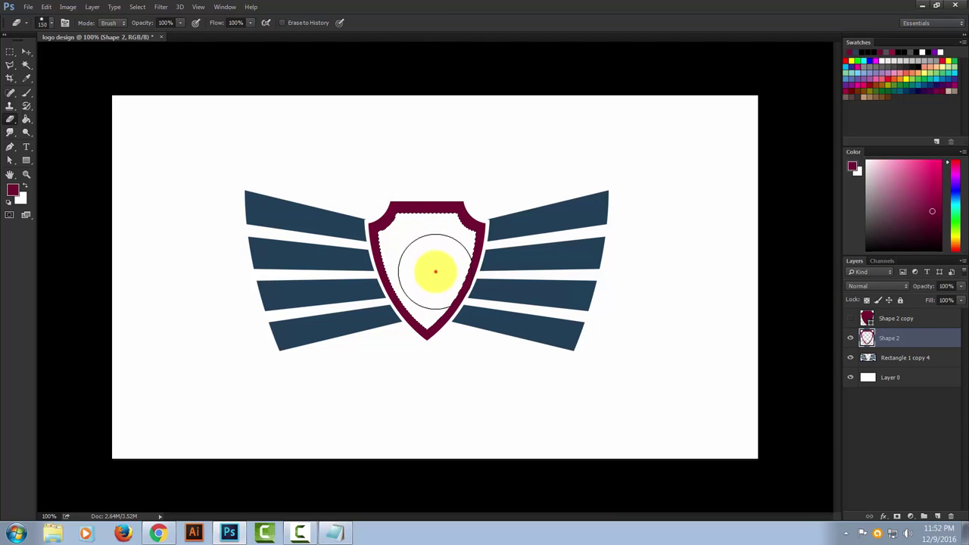
mouse_move(372, 218)
mouse_down()
mouse_move(440, 316)
mouse_move(449, 245)
mouse_up()
click(851, 319)
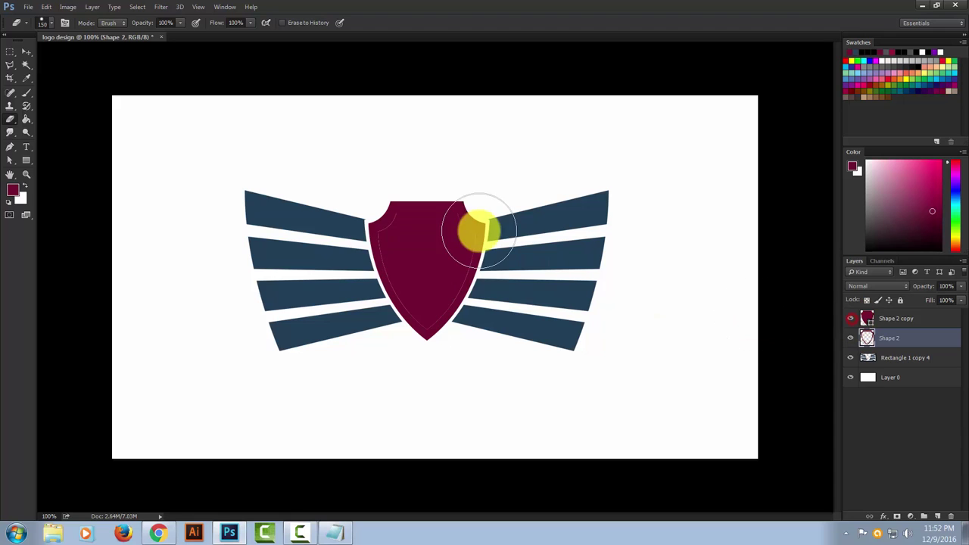
Scale the inner shield copy to about 88.7%, leaving a white band inside the rim.
key(ctrl+t)
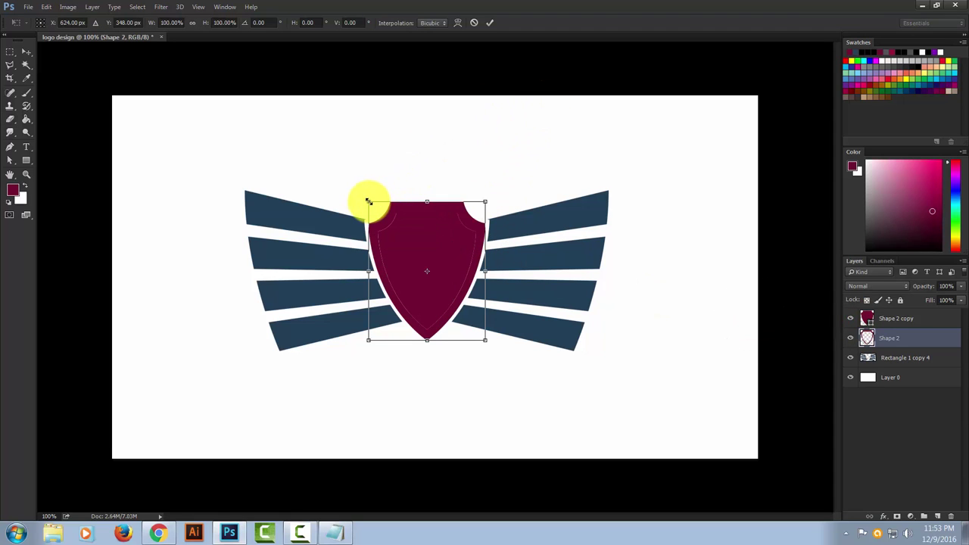
drag(369, 201, 374, 205)
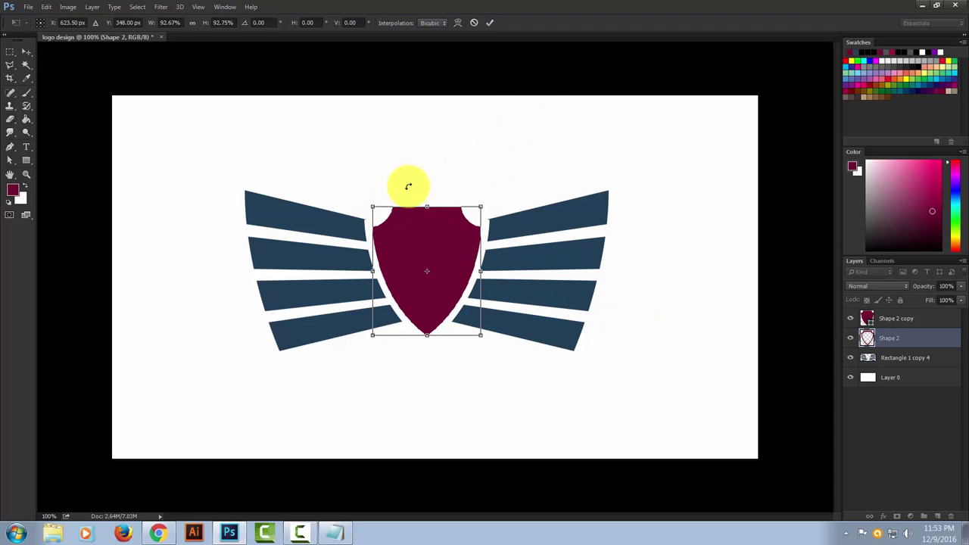
click(489, 23)
key(e)
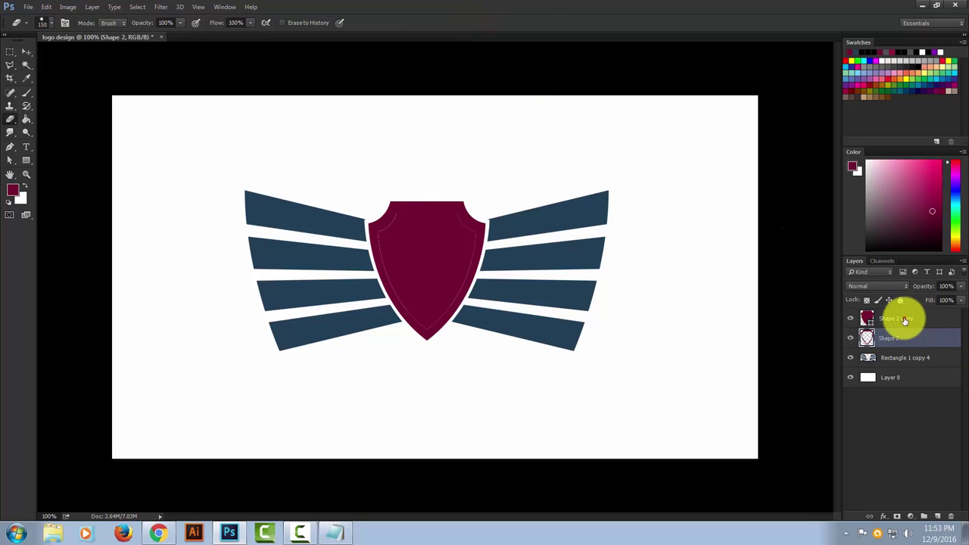
click(902, 318)
key(ctrl+t)
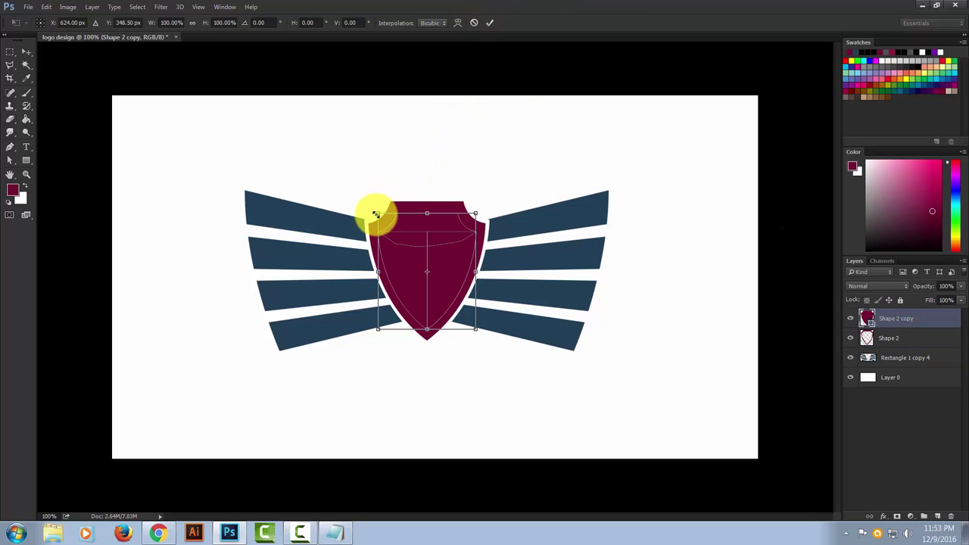
drag(379, 213, 384, 219)
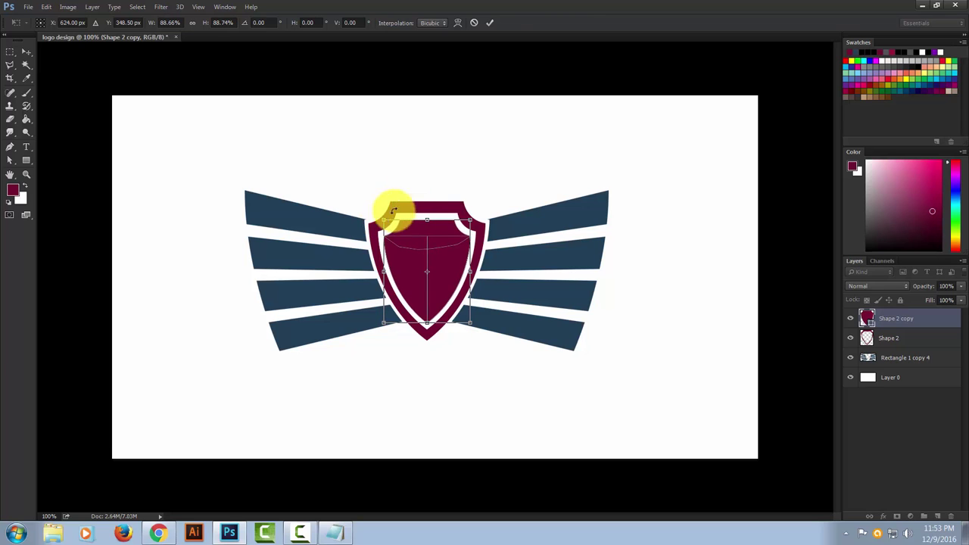
click(490, 23)
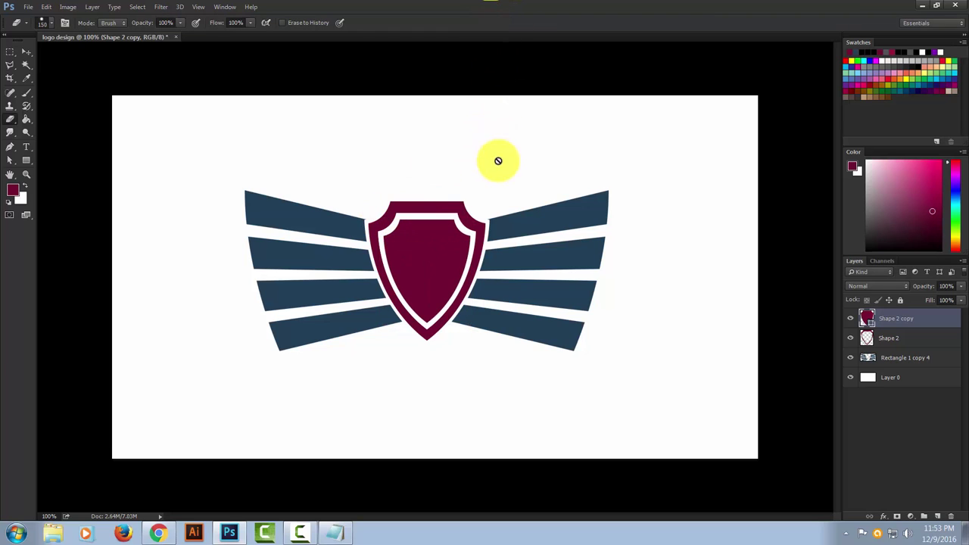
Type a letter R above the shield and colour it grey #887f82.
click(29, 146)
click(85, 145)
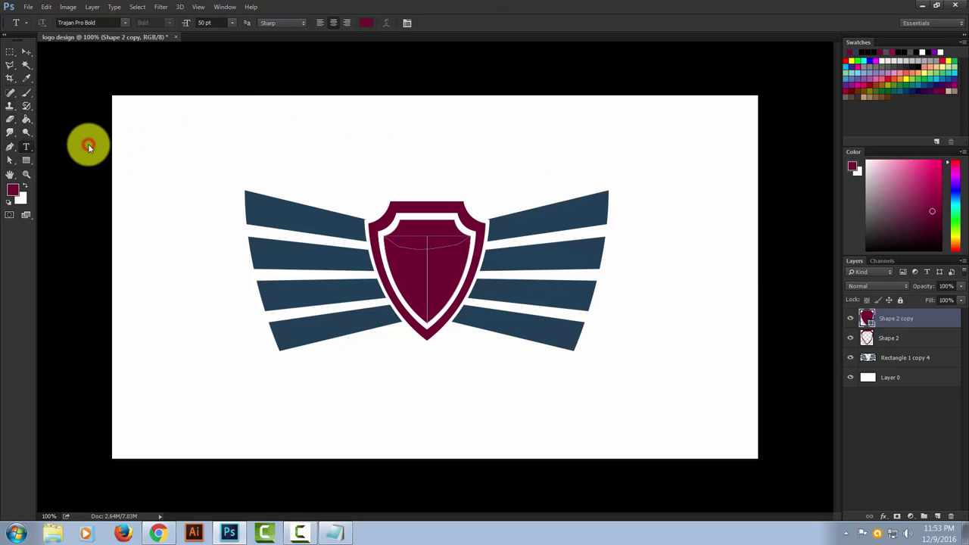
click(425, 150)
text(R)
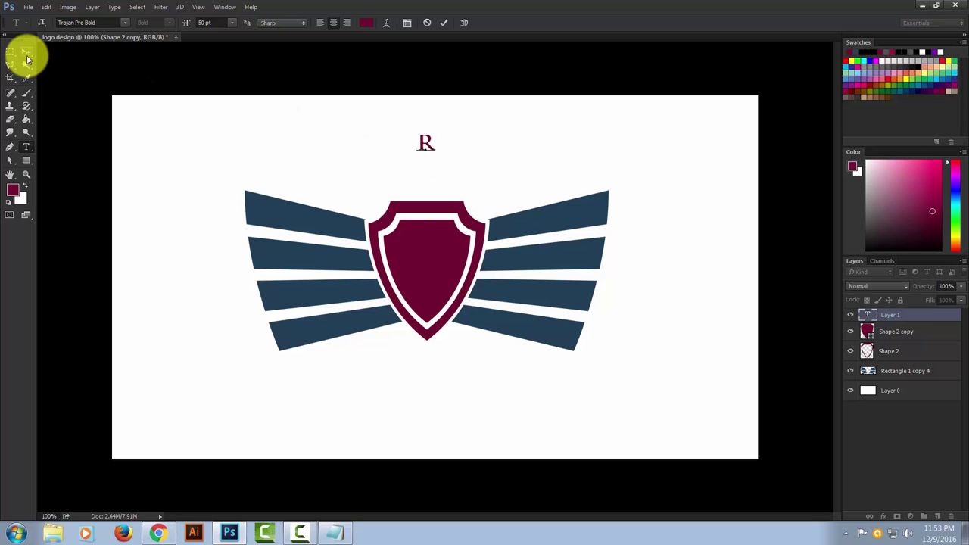
drag(438, 144, 418, 144)
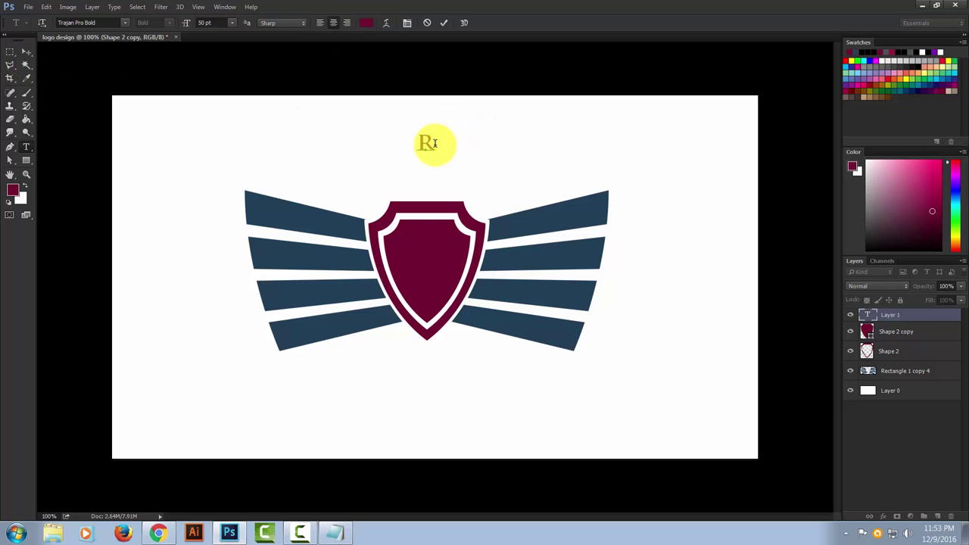
click(367, 22)
drag(322, 204, 254, 244)
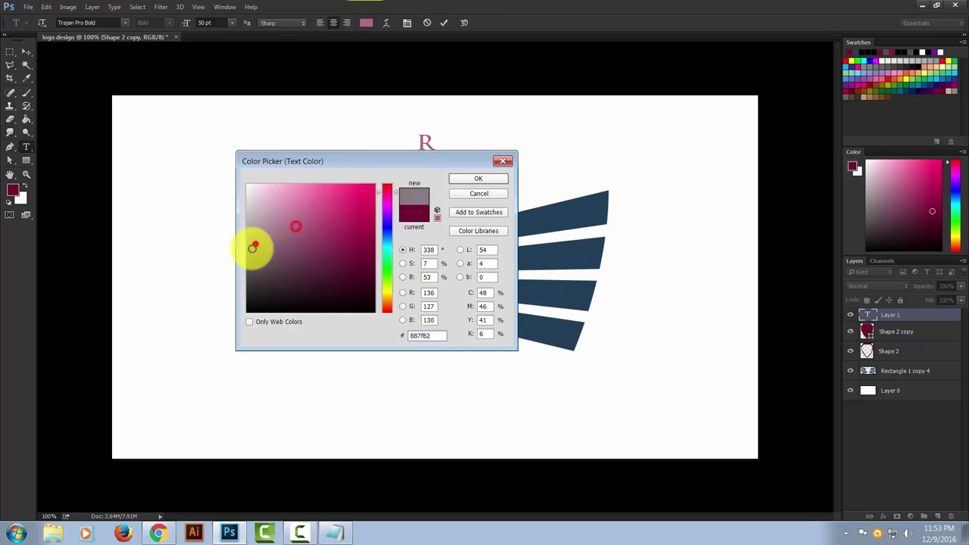
click(479, 180)
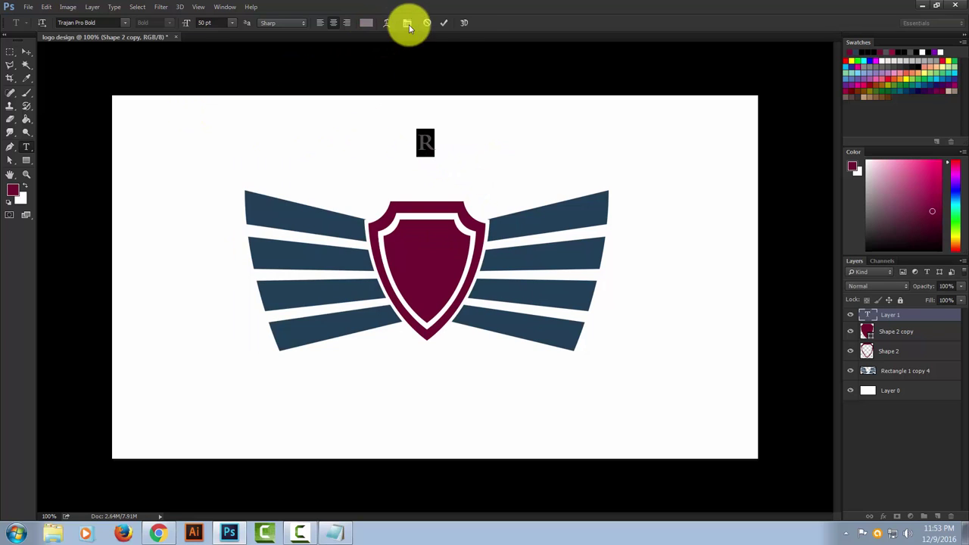
click(447, 23)
Enlarge the R to about 428% and centre it on the inner shield.
click(26, 51)
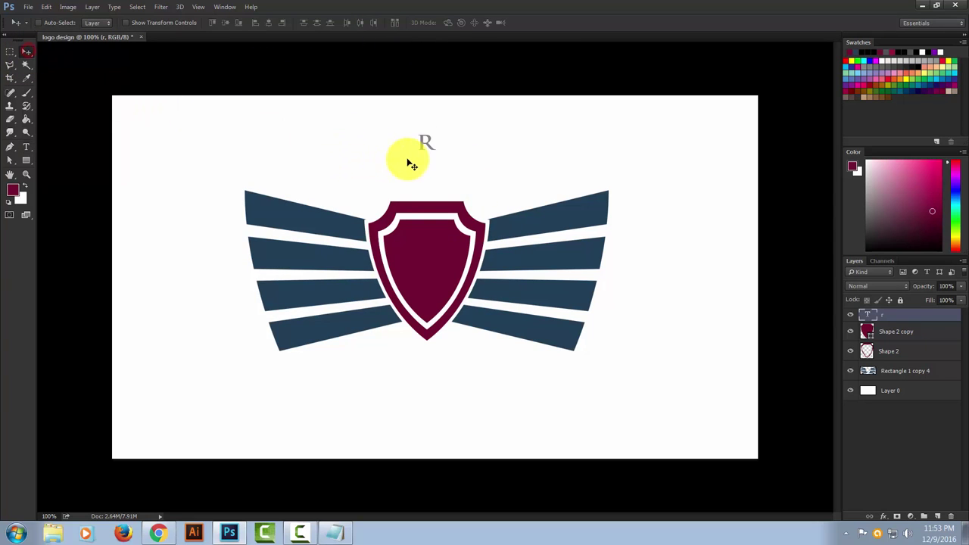
drag(412, 164, 482, 184)
key(ctrl+t)
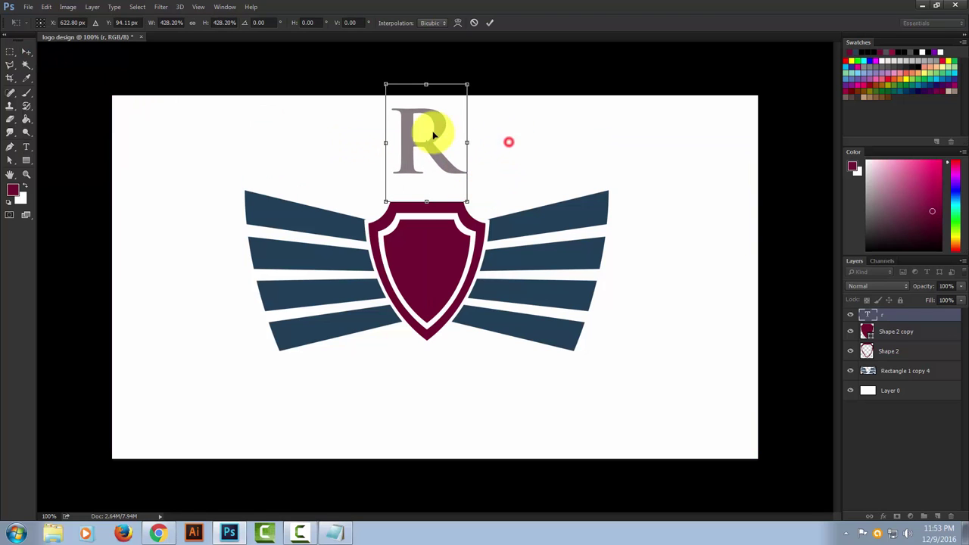
drag(439, 132, 442, 259)
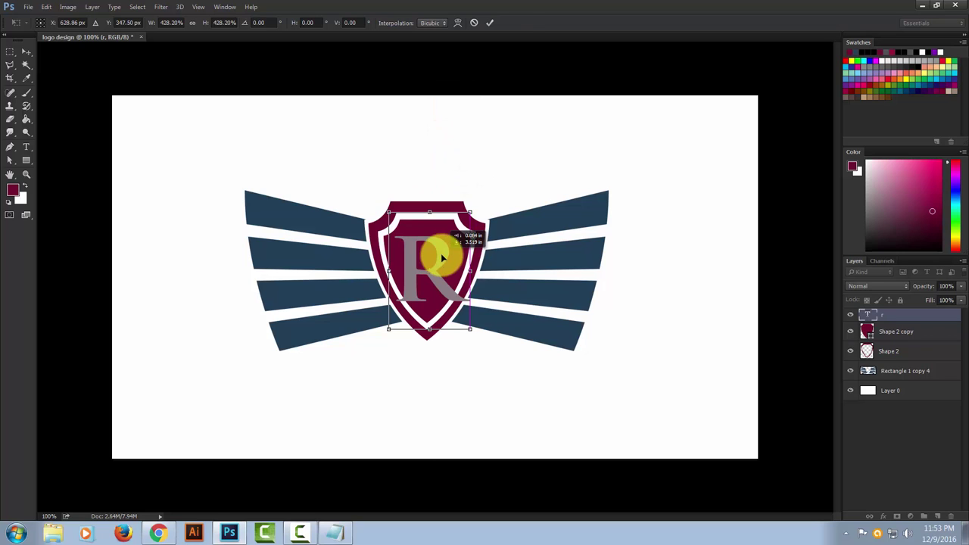
click(492, 24)
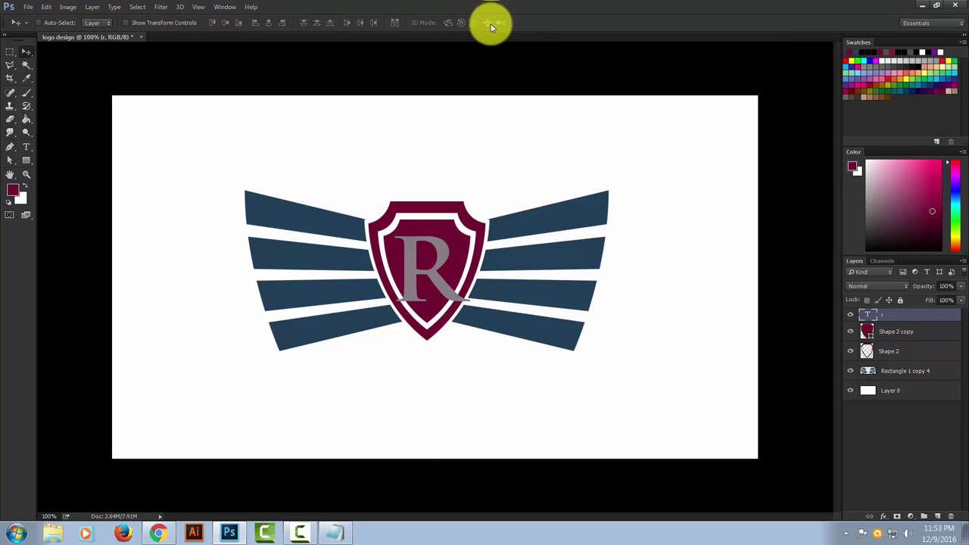
Rasterize the inner shield and erase the R shape out of it, leaving a white R.
click(877, 334)
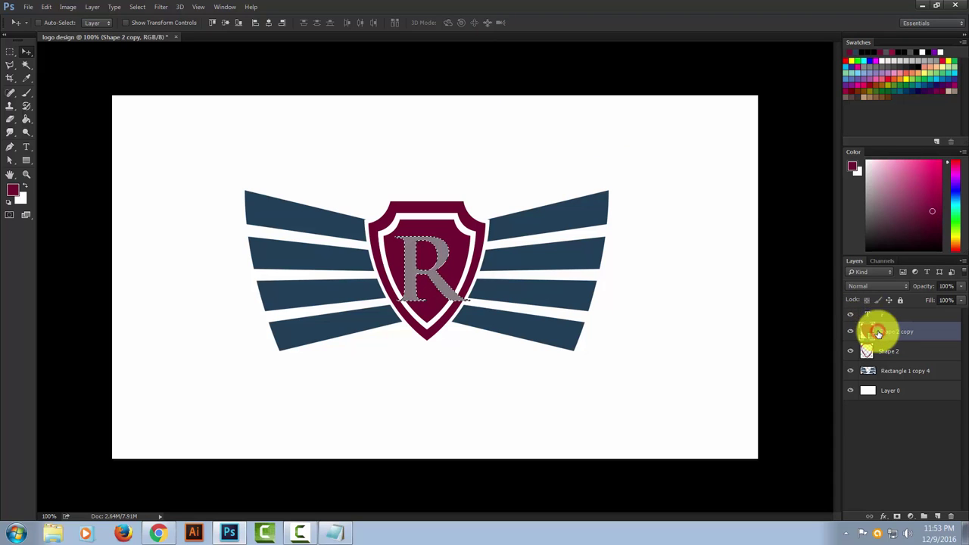
click(850, 314)
right_click(882, 333)
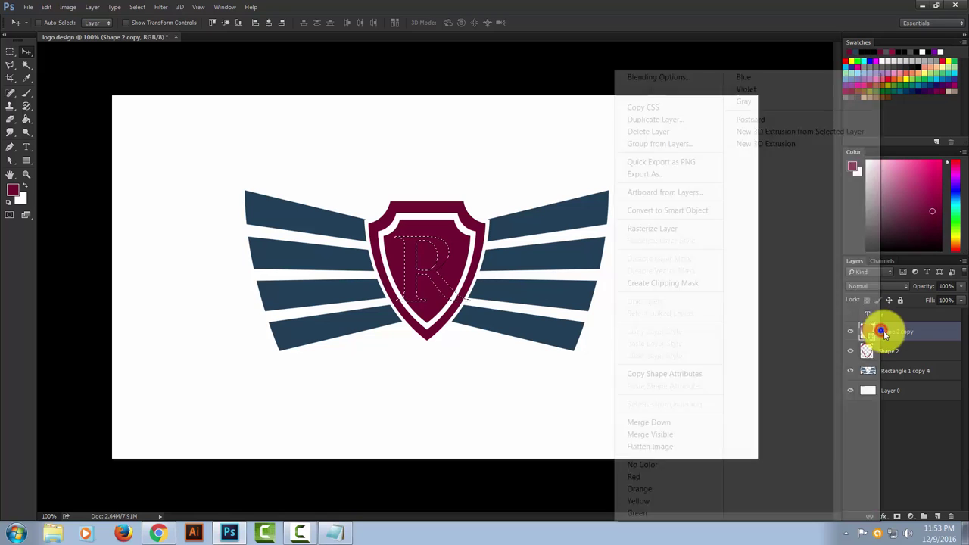
click(658, 228)
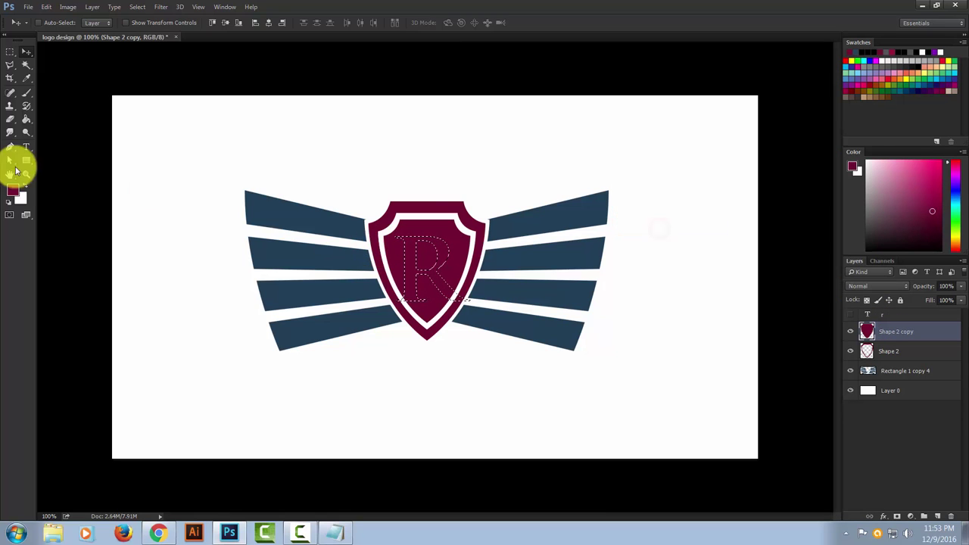
right_click(10, 119)
click(52, 121)
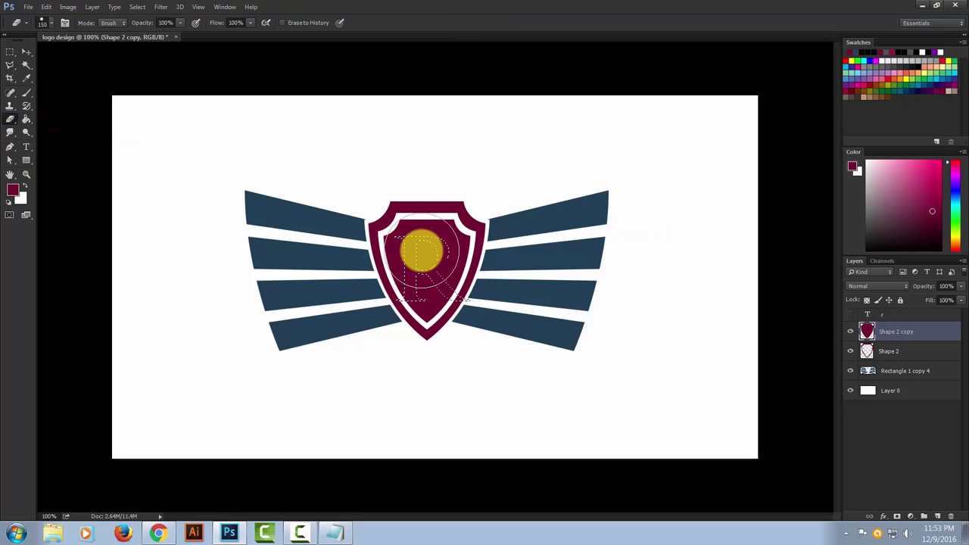
drag(418, 242, 432, 277)
drag(446, 238, 411, 271)
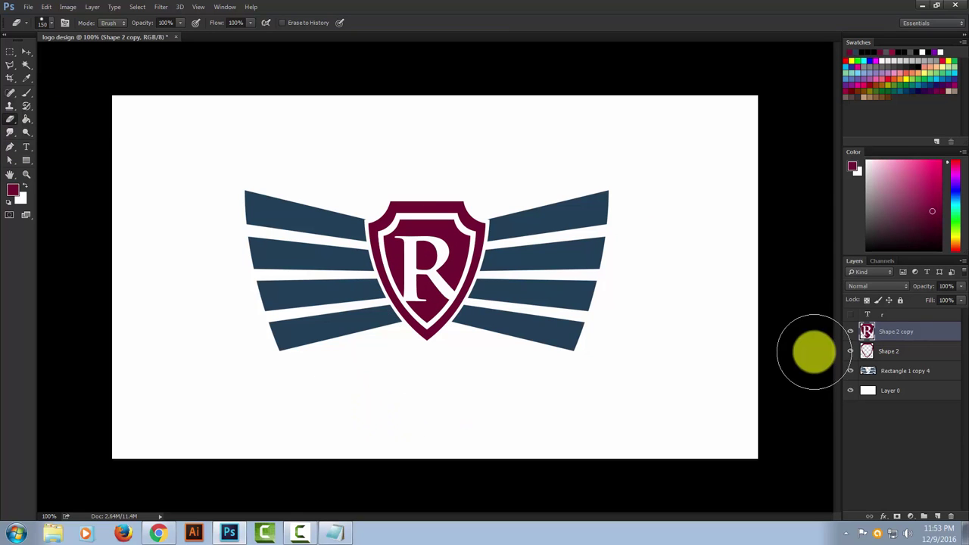
Delete the grey R text layer.
click(879, 315)
right_click(877, 318)
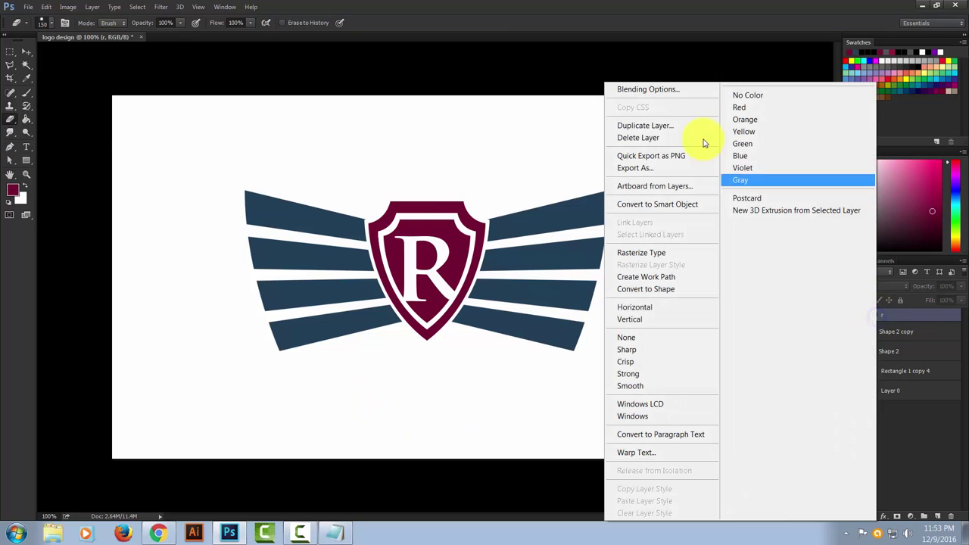
click(644, 138)
click(447, 204)
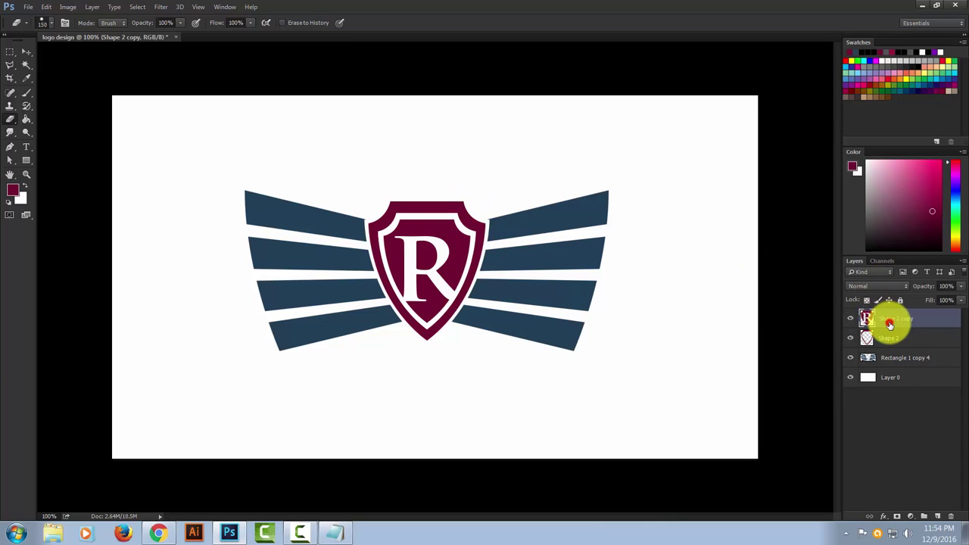
Group the shield and wing layers and name the group 'logoshapes'.
shift+click(893, 357)
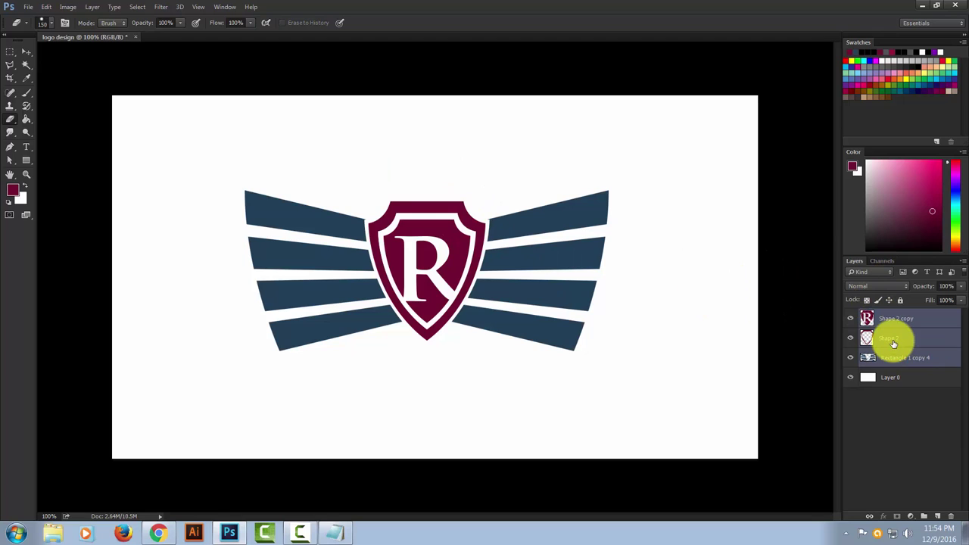
key(ctrl+g)
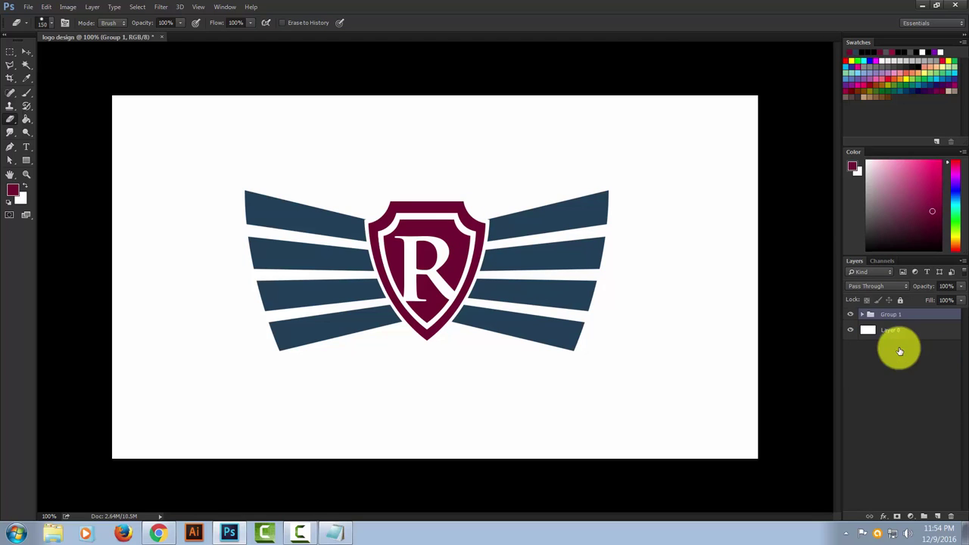
double_click(894, 316)
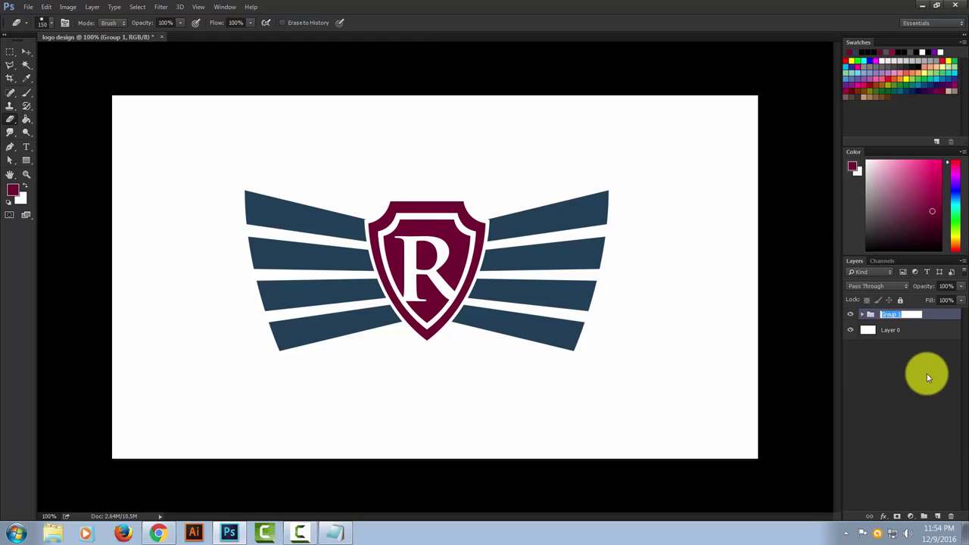
text(logo shapes)
click(881, 370)
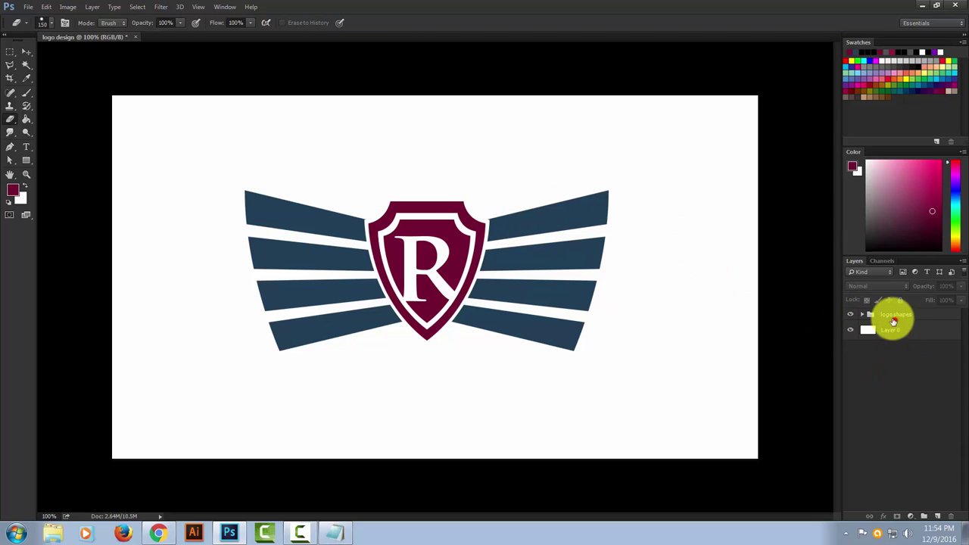
Move the logoshapes group up near the canvas top and add a new empty layer.
click(920, 316)
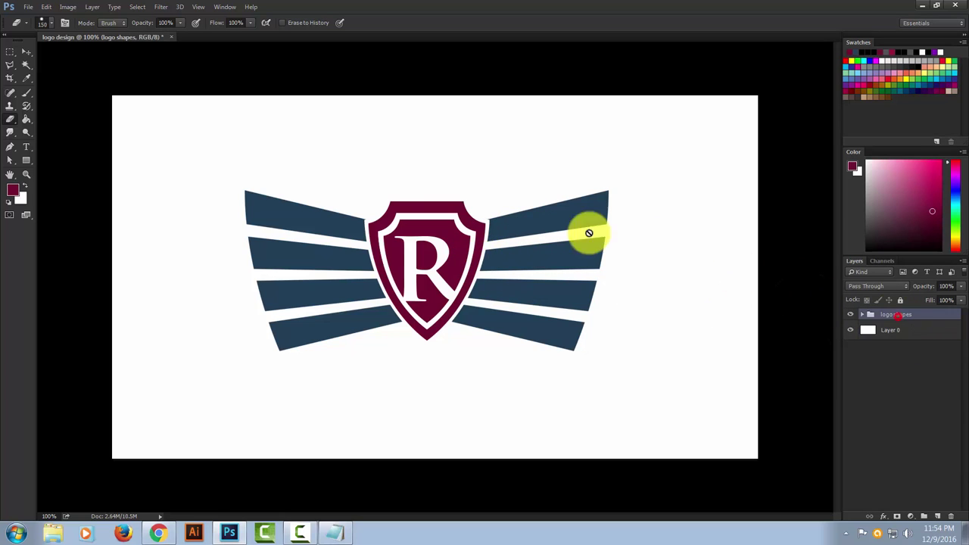
click(24, 52)
drag(416, 190, 418, 155)
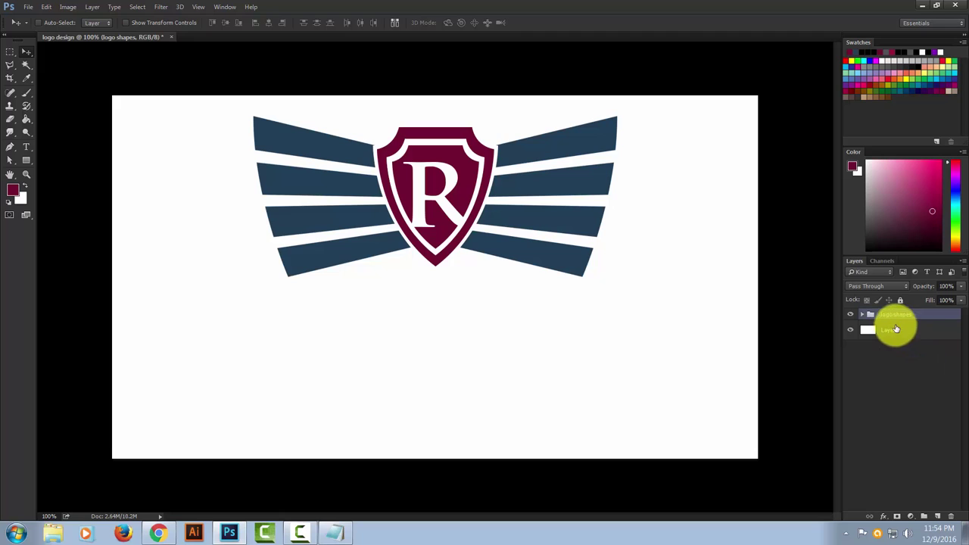
click(905, 375)
click(938, 515)
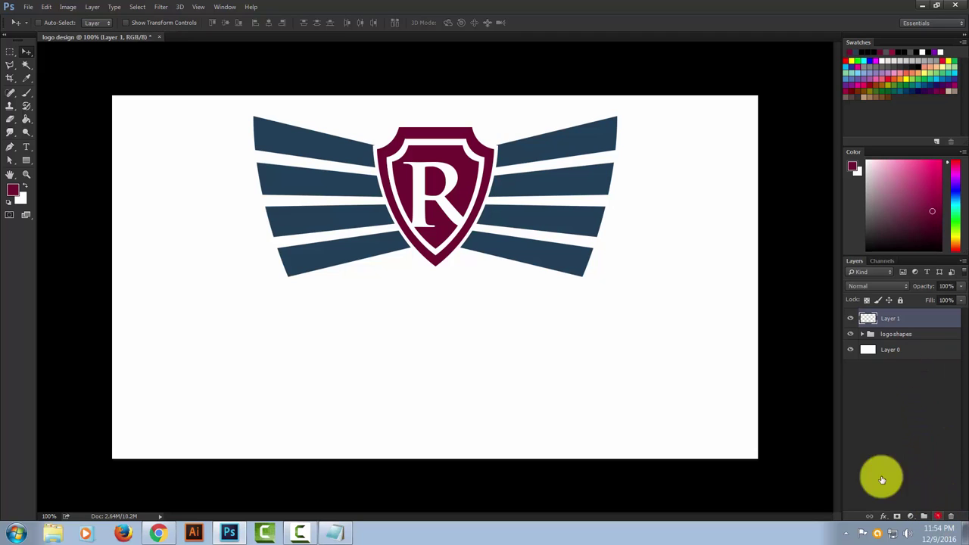
right_click(25, 148)
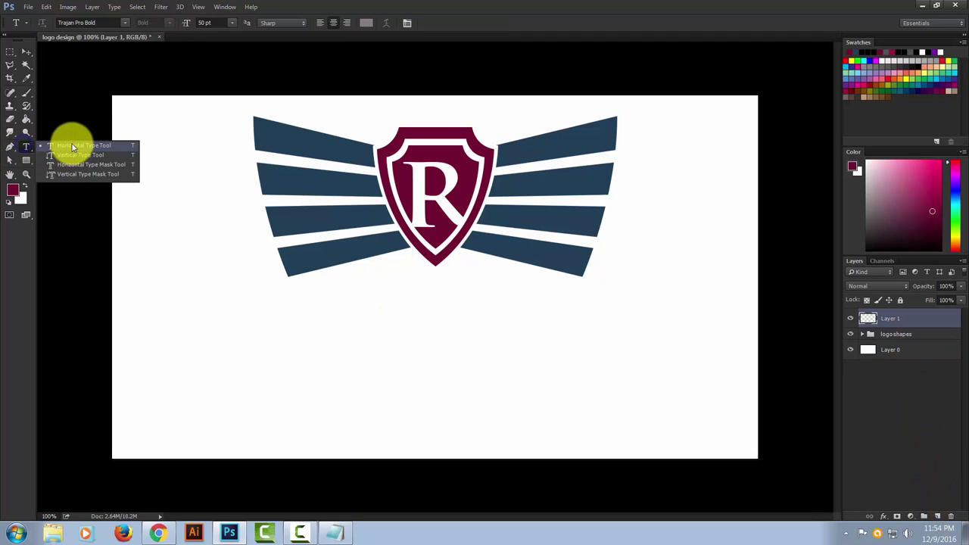
Type the 'Royal Wing' text line below the logo.
click(71, 145)
click(318, 336)
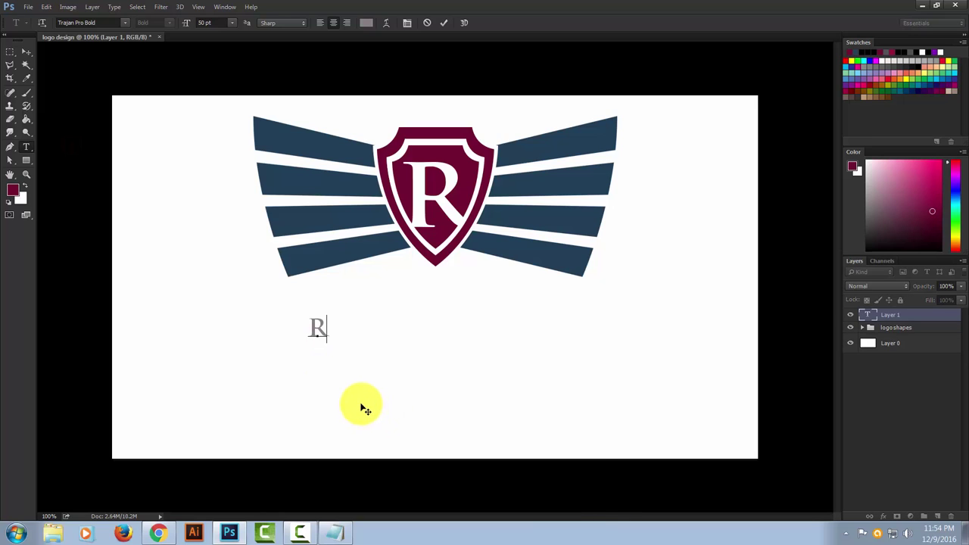
text(OYA)
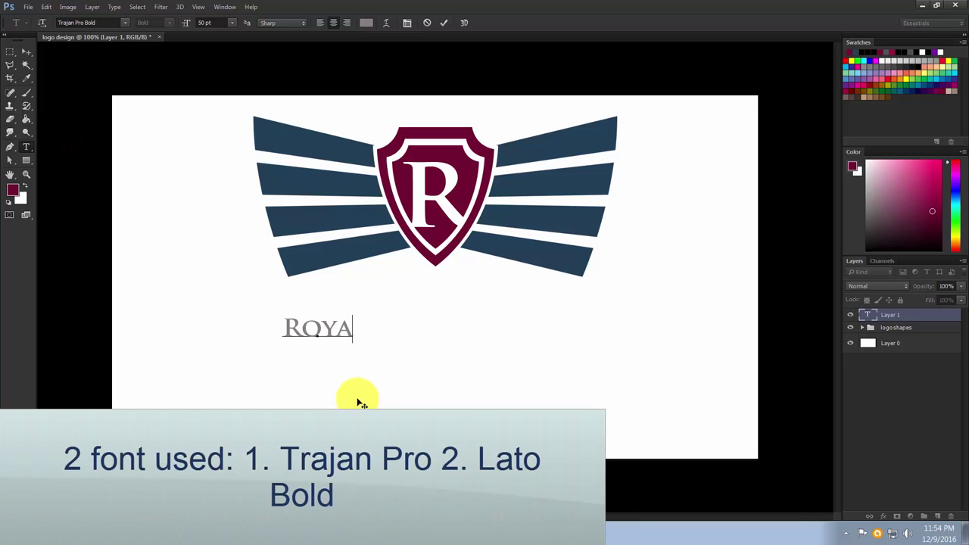
text(L W)
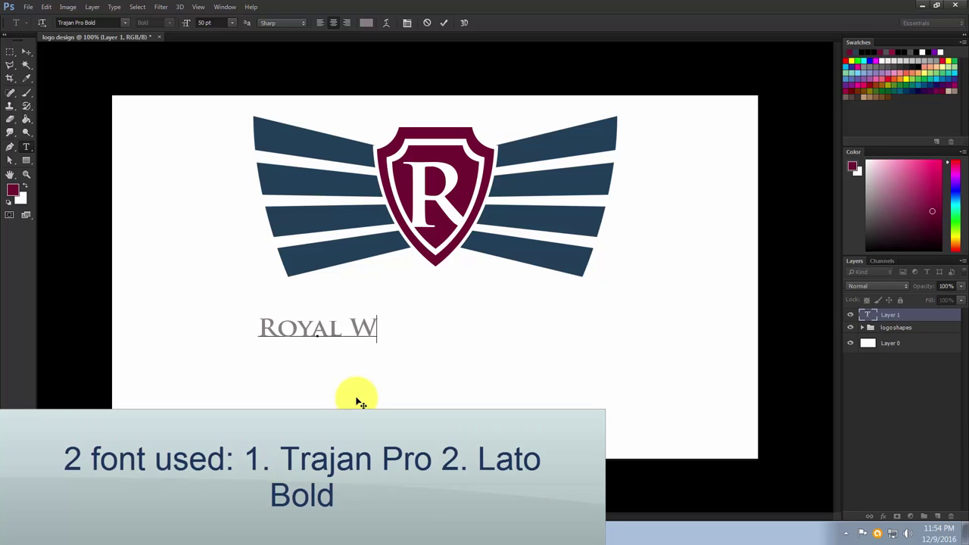
text(ing)
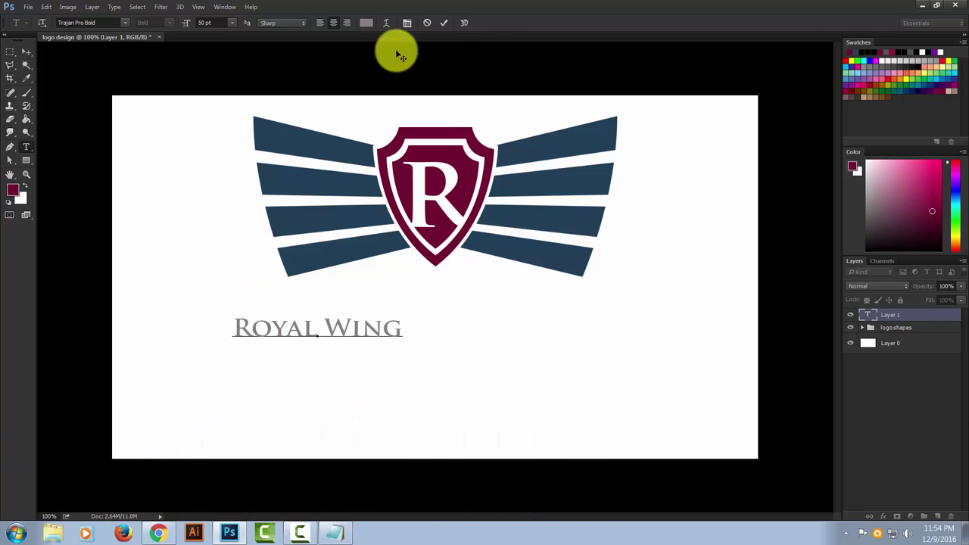
click(444, 23)
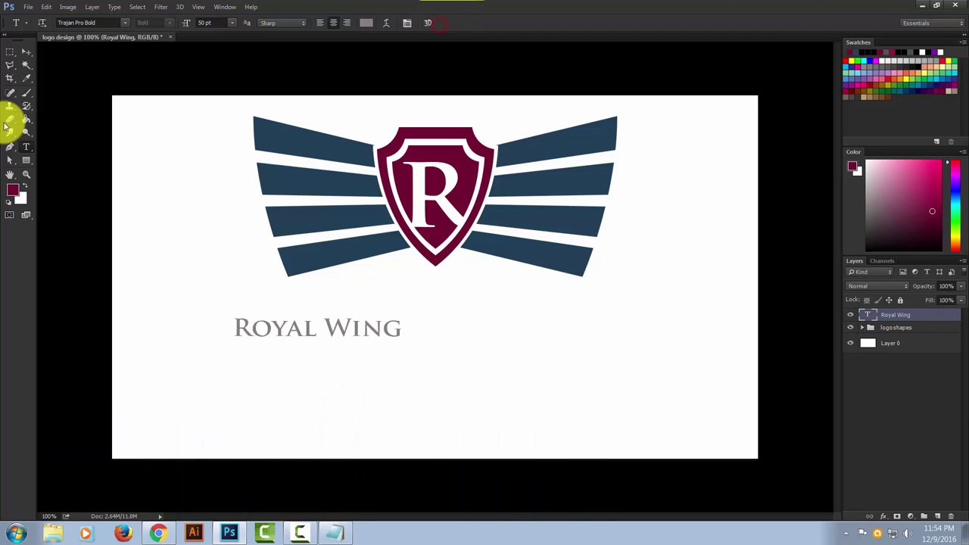
Enlarge the Royal Wing text to about 167% and centre it beneath the shield and wings.
click(25, 52)
drag(307, 333, 427, 297)
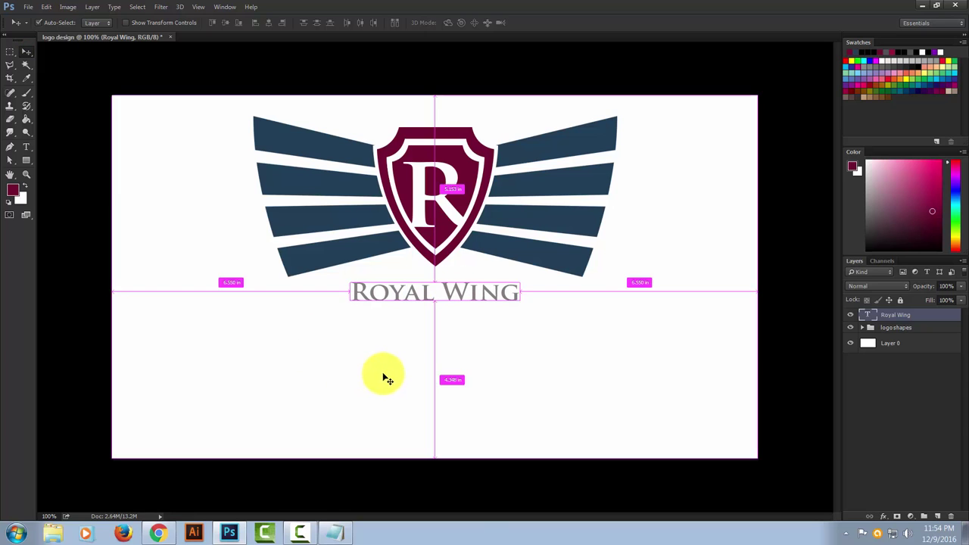
key(ctrl+t)
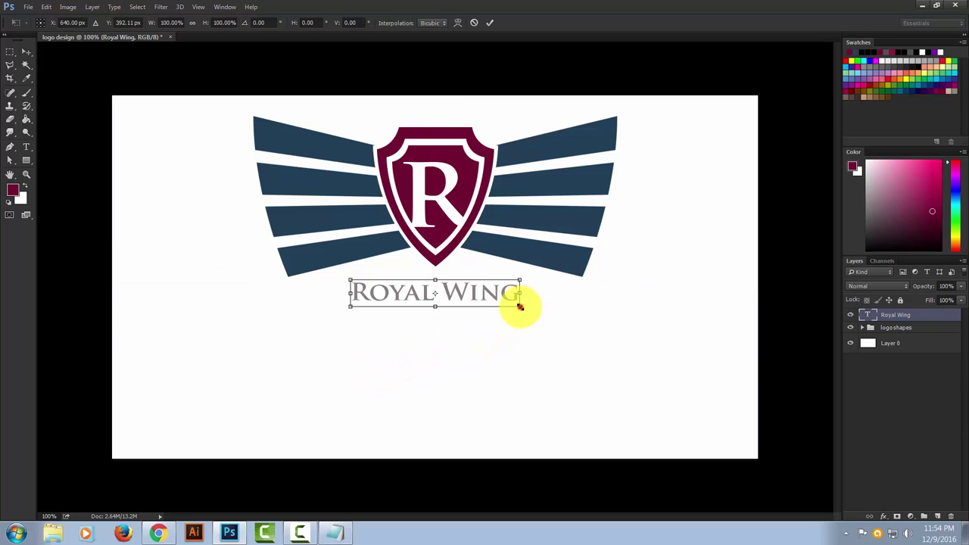
drag(519, 306, 581, 334)
drag(506, 296, 507, 309)
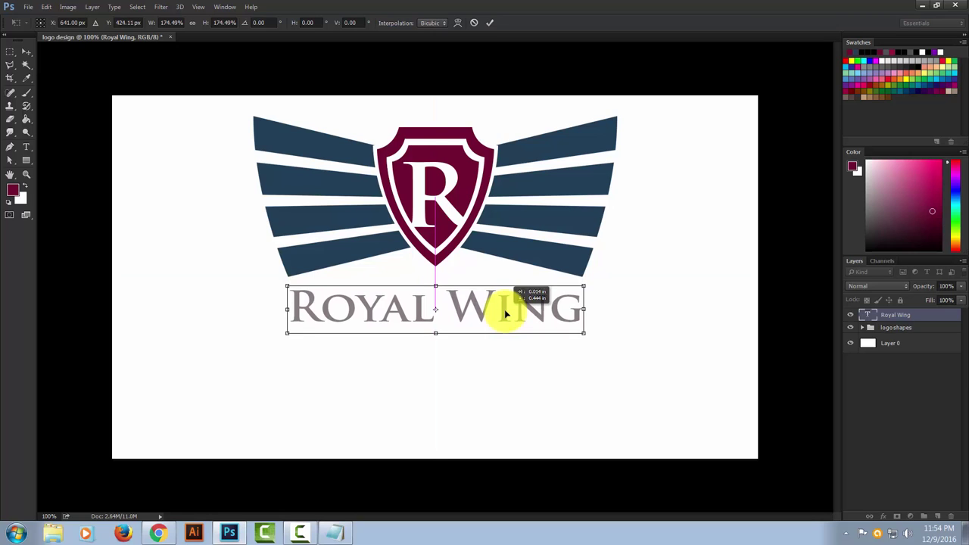
drag(505, 310, 506, 313)
drag(288, 288, 293, 290)
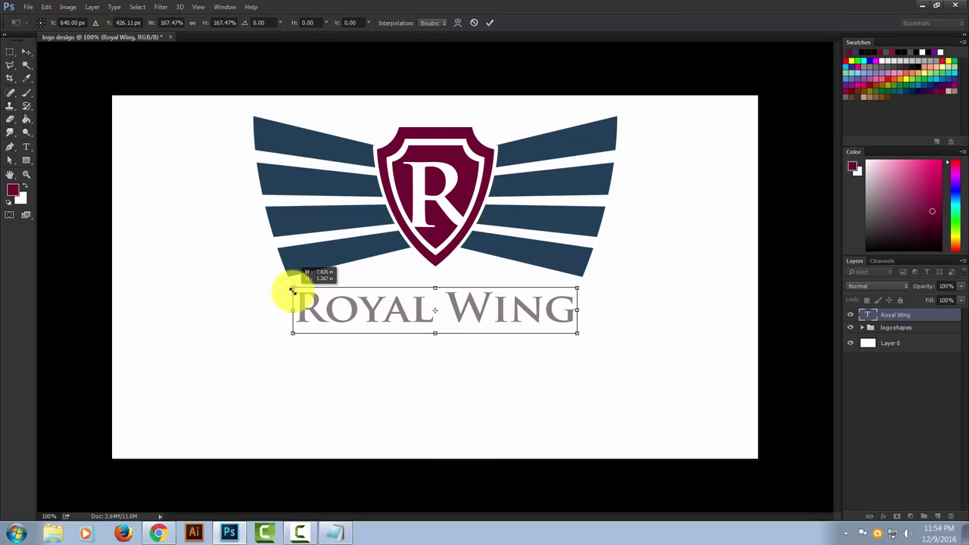
click(490, 23)
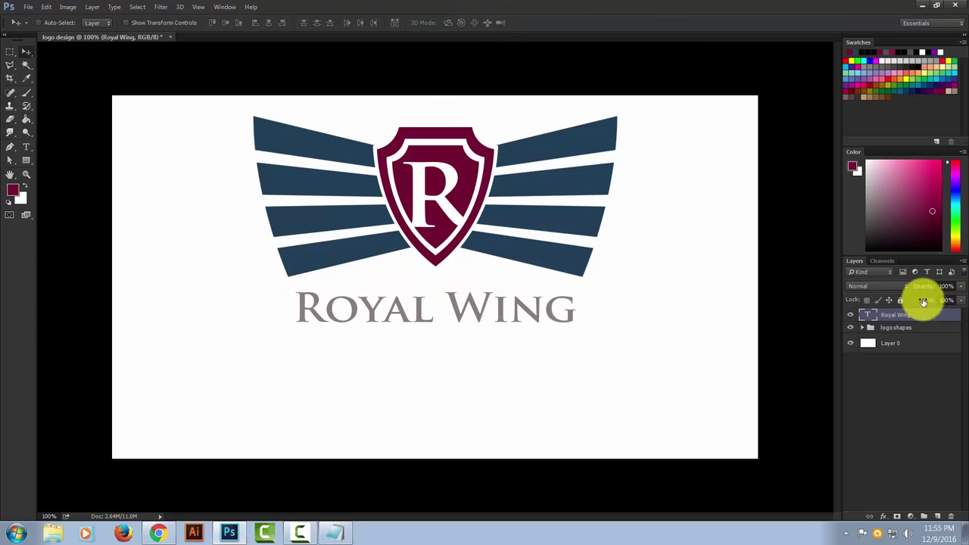
Recolour all the Royal Wing text to the wings' dark navy blue.
double_click(867, 315)
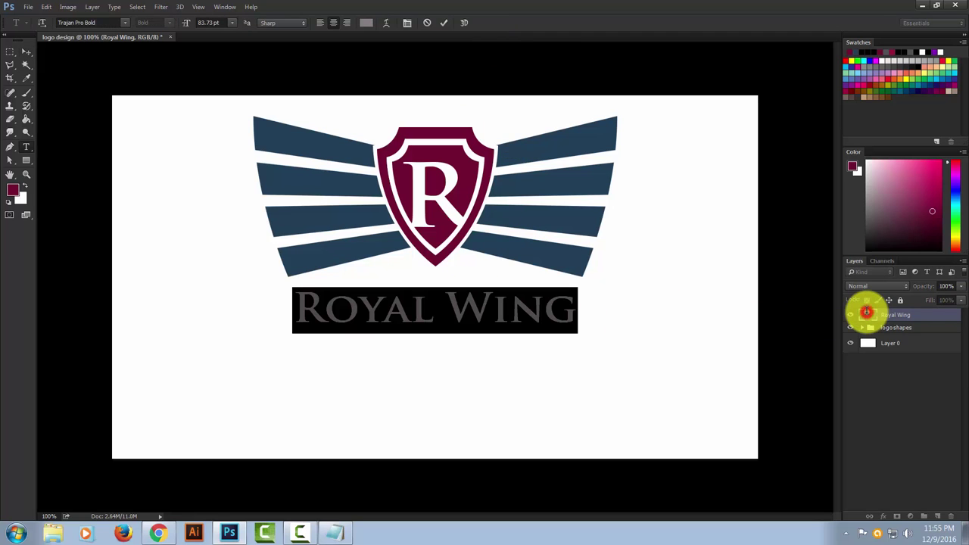
click(368, 23)
click(299, 136)
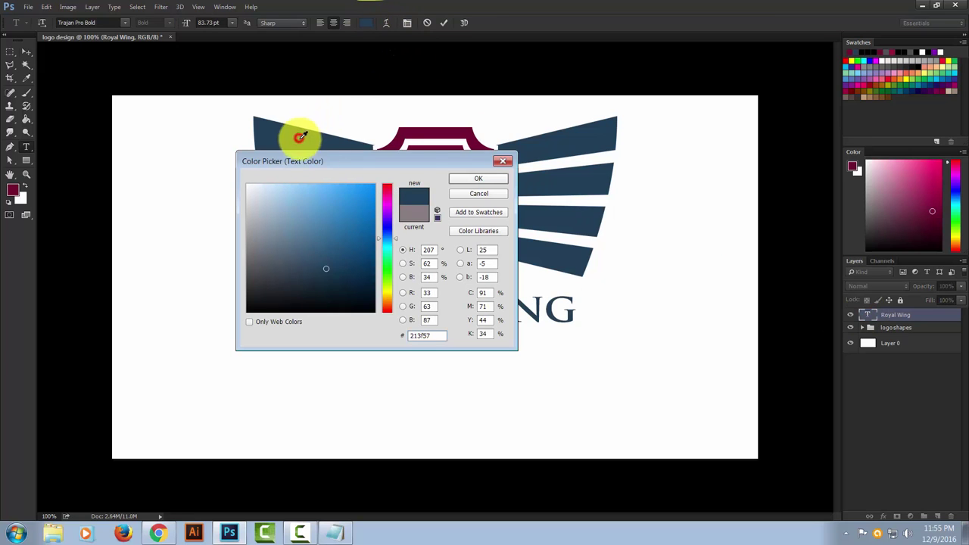
click(478, 179)
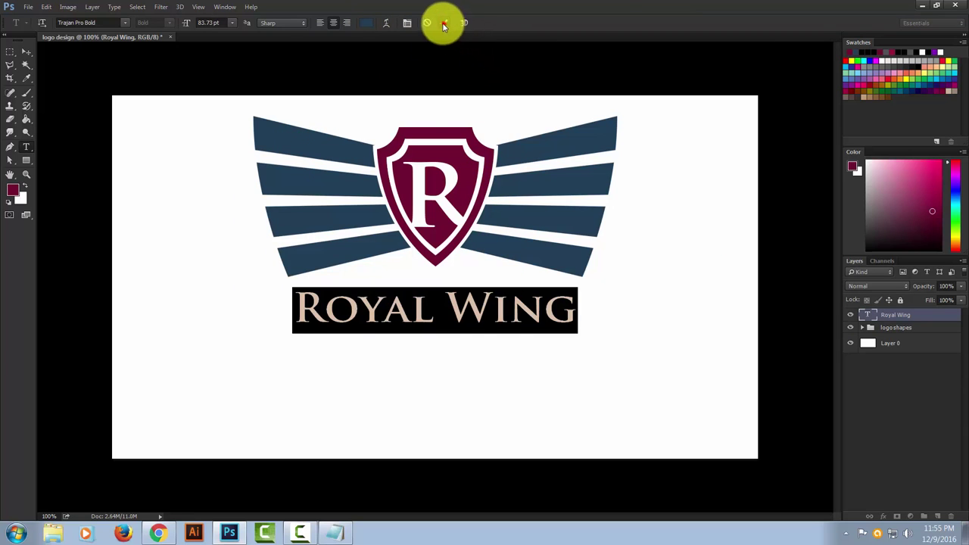
click(445, 23)
Colour the word 'Royal' with the shield's maroon #710e32.
click(25, 147)
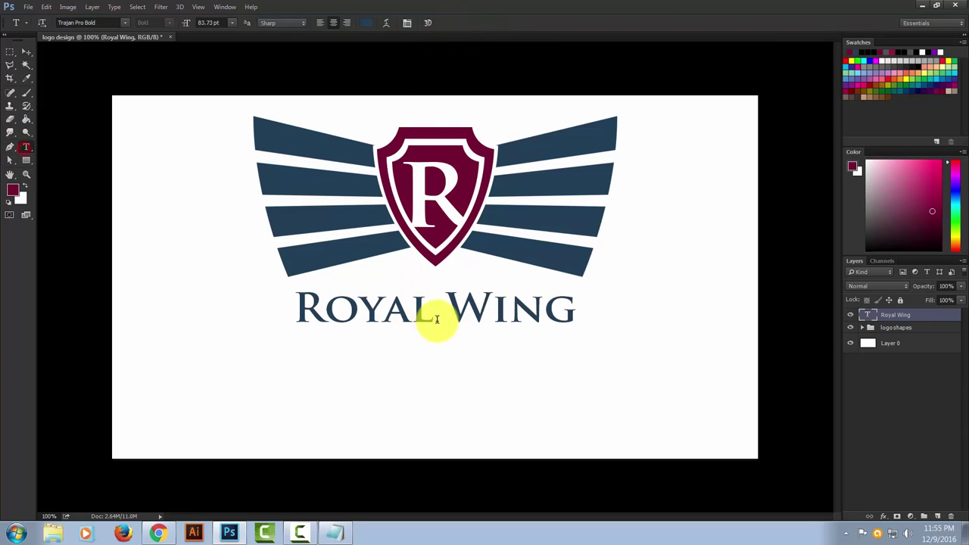
drag(433, 315, 271, 303)
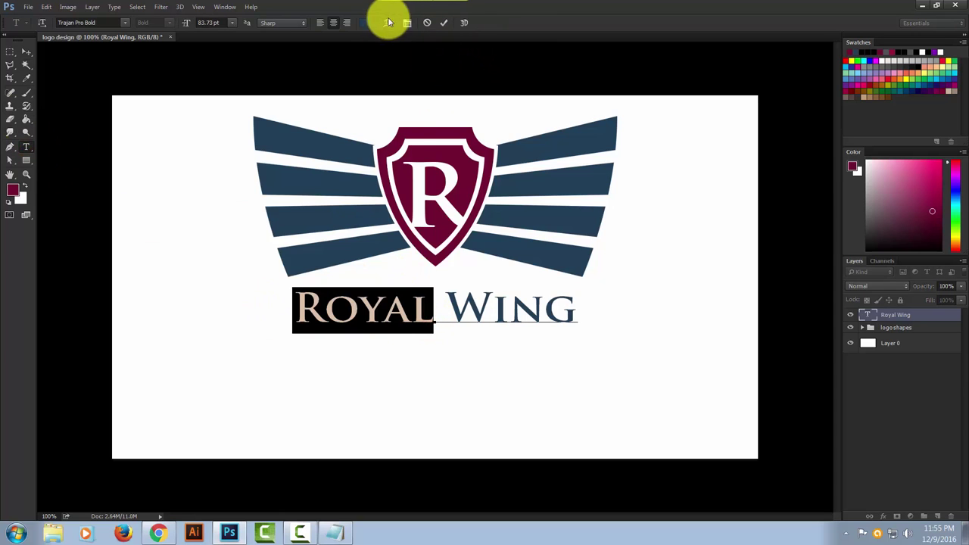
click(365, 23)
click(432, 129)
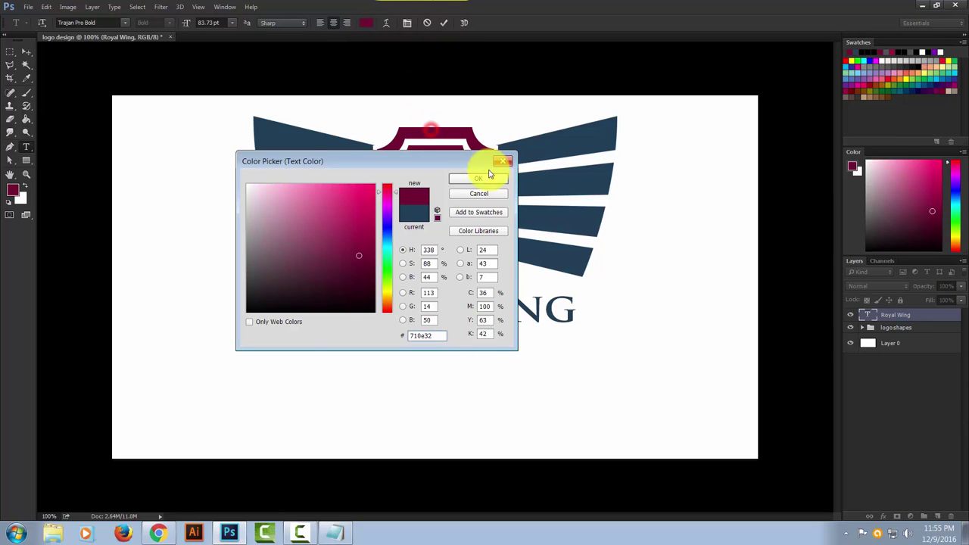
click(483, 180)
click(312, 177)
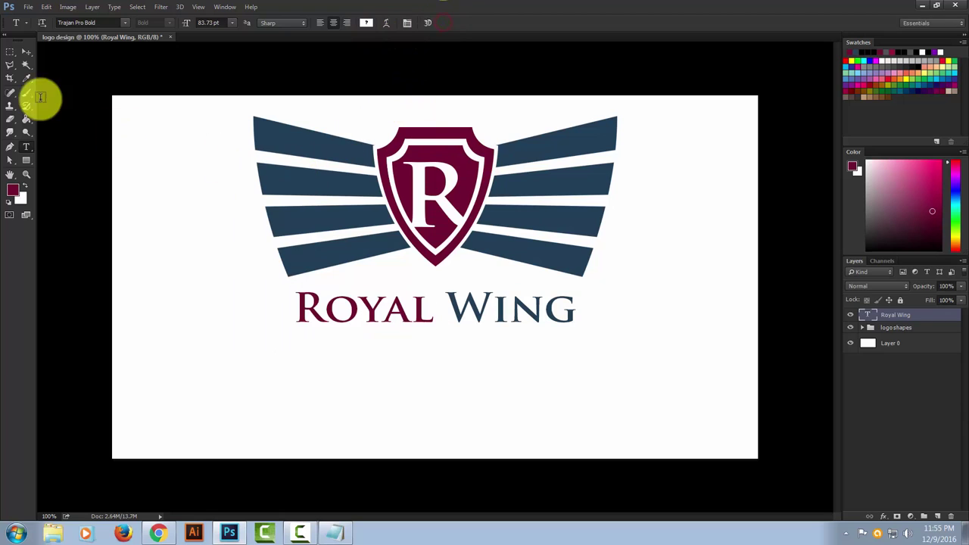
click(28, 52)
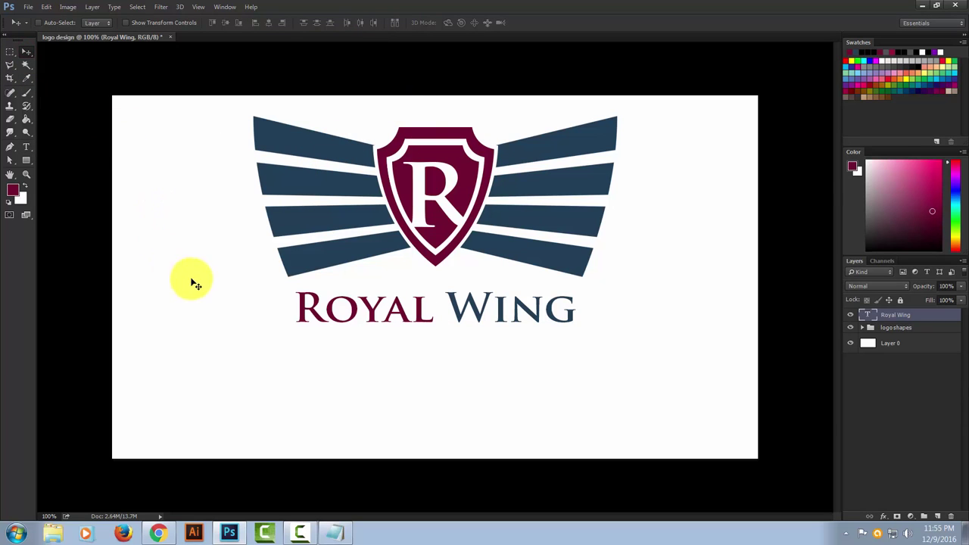
click(26, 147)
Add a new 'SLOGAN HERE' text line below Royal Wing.
click(340, 366)
text(SLO)
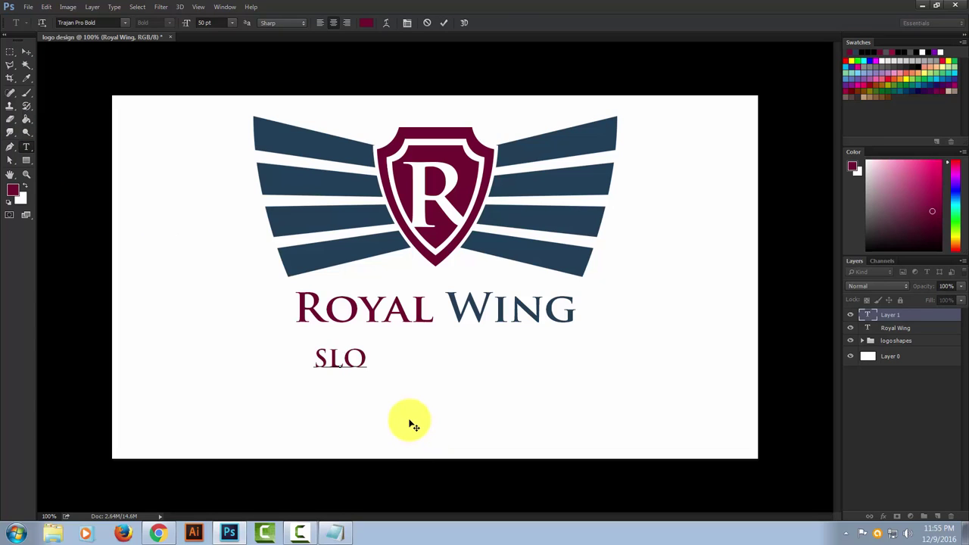
text(GAN)
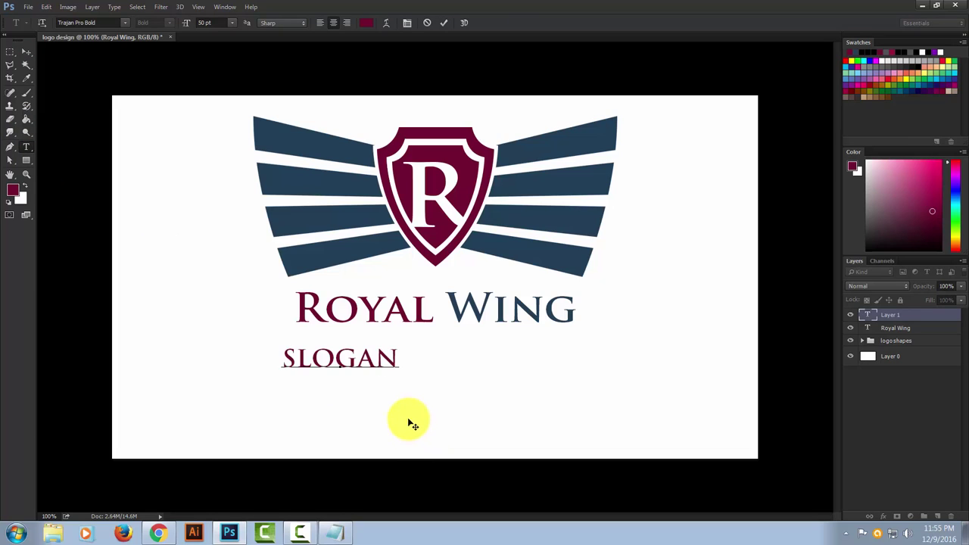
text( HERE)
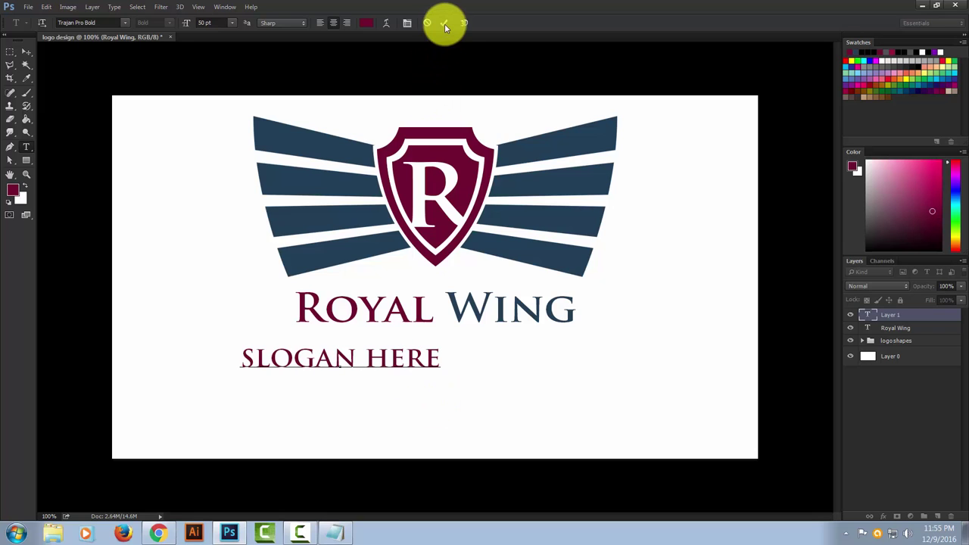
click(444, 23)
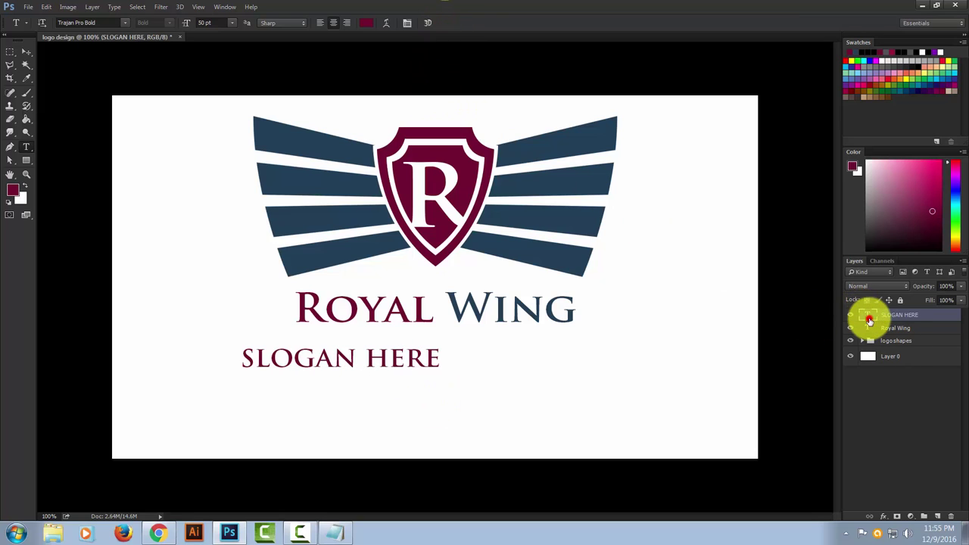
Set the slogan's font to Lato Bold.
double_click(870, 319)
click(407, 22)
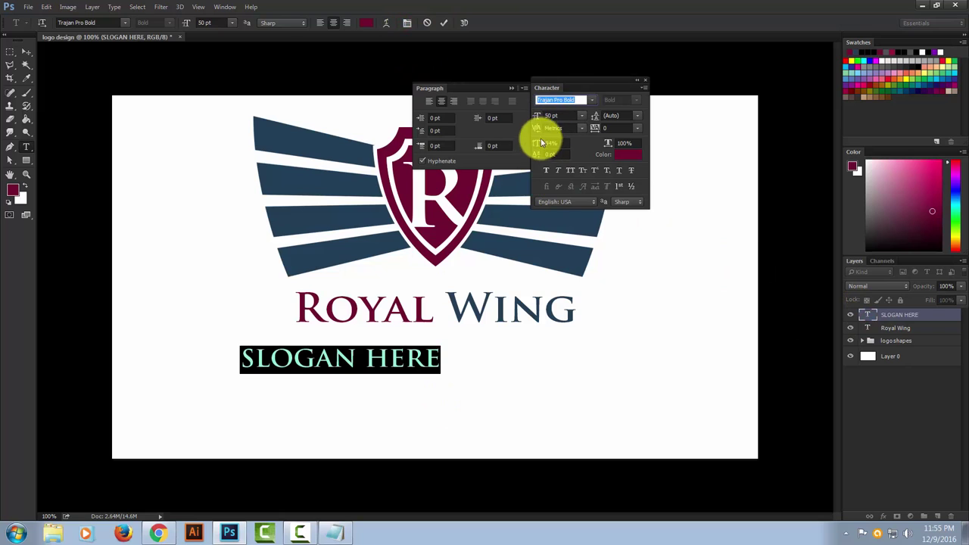
text(LA)
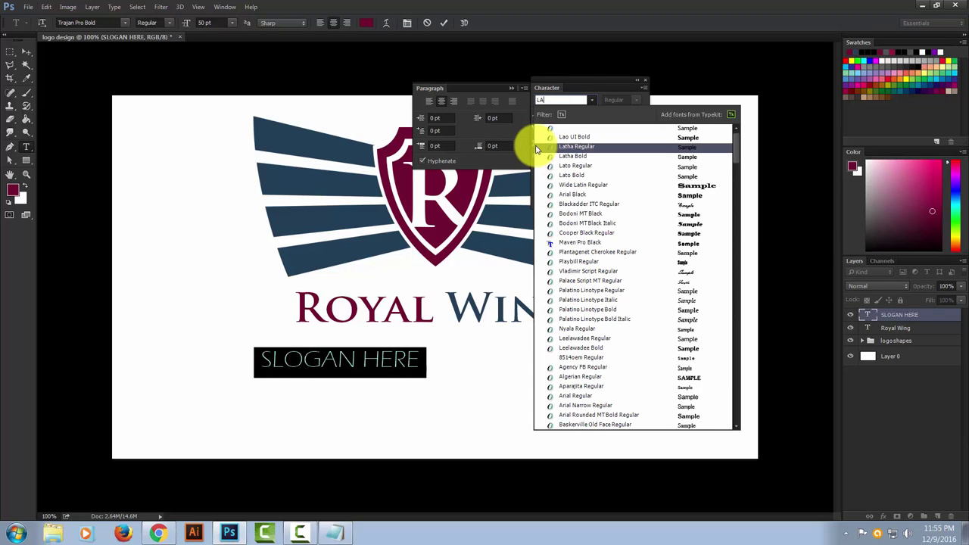
text(TO)
click(572, 137)
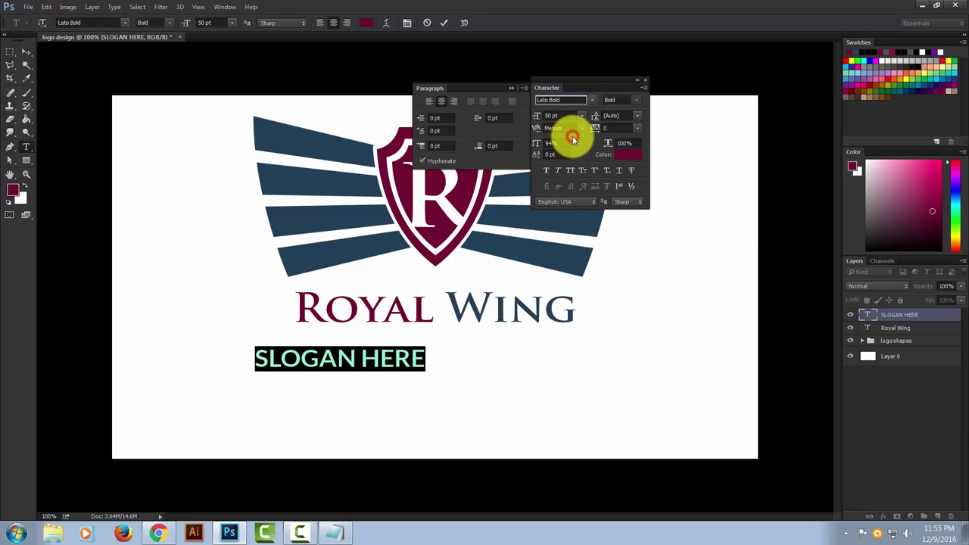
click(640, 82)
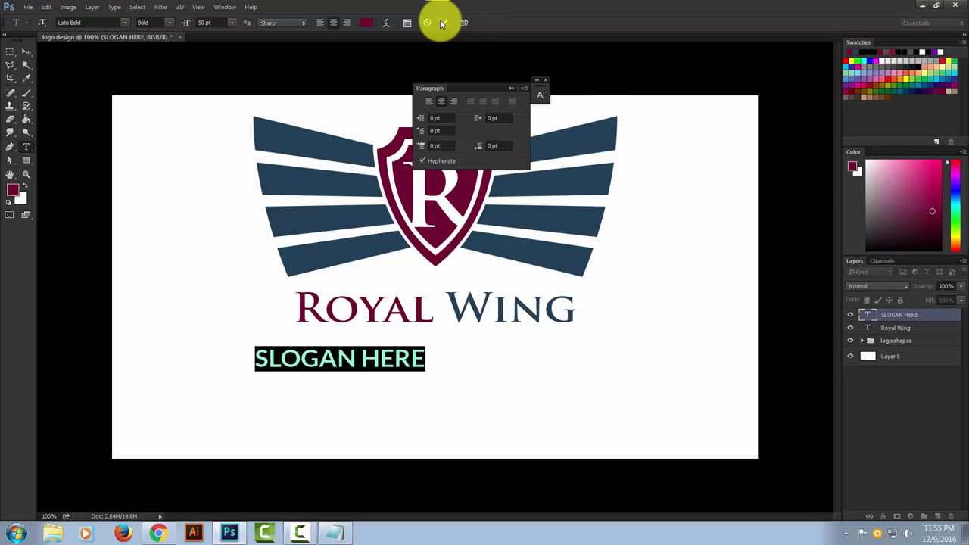
click(442, 23)
click(511, 89)
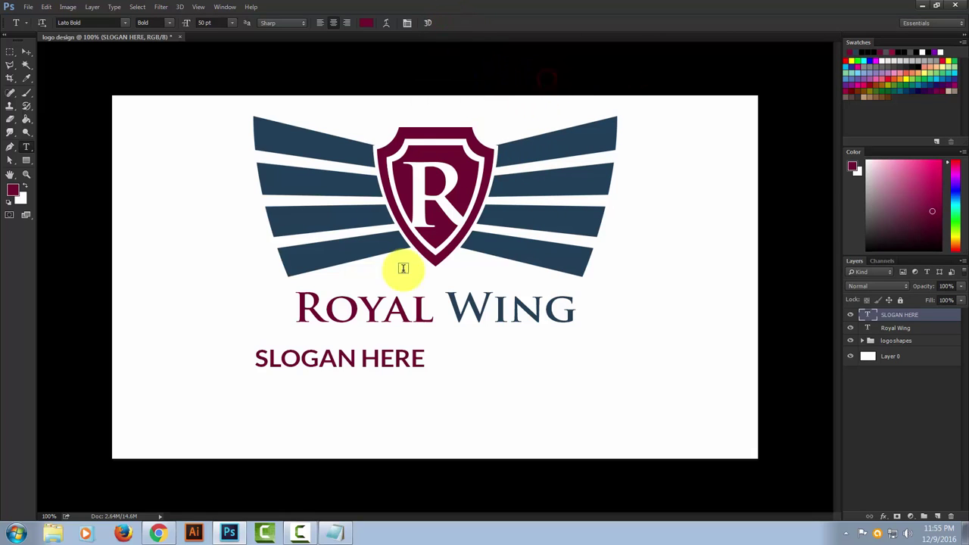
drag(547, 81, 402, 22)
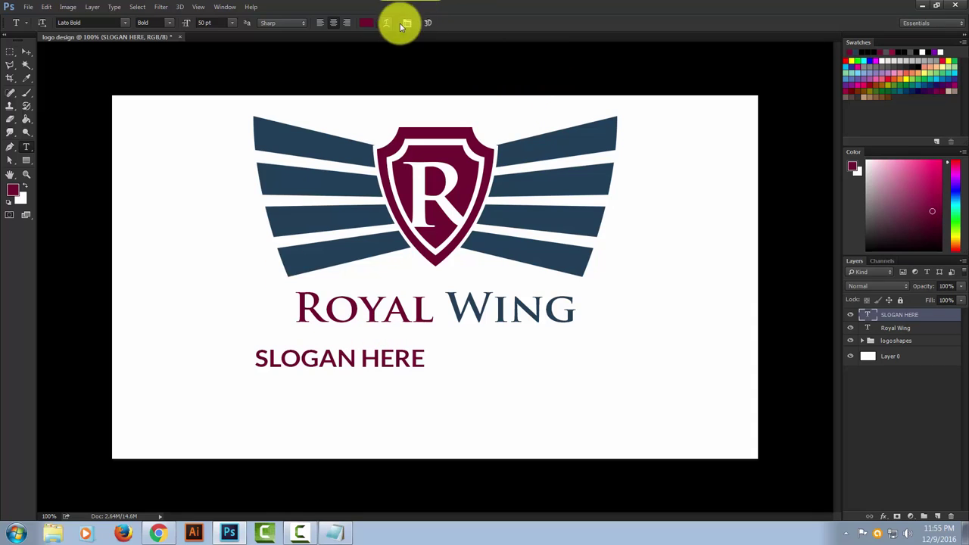
Centre the slogan directly under Royal Wing and scale it down to about 92%.
click(31, 53)
drag(362, 362, 457, 343)
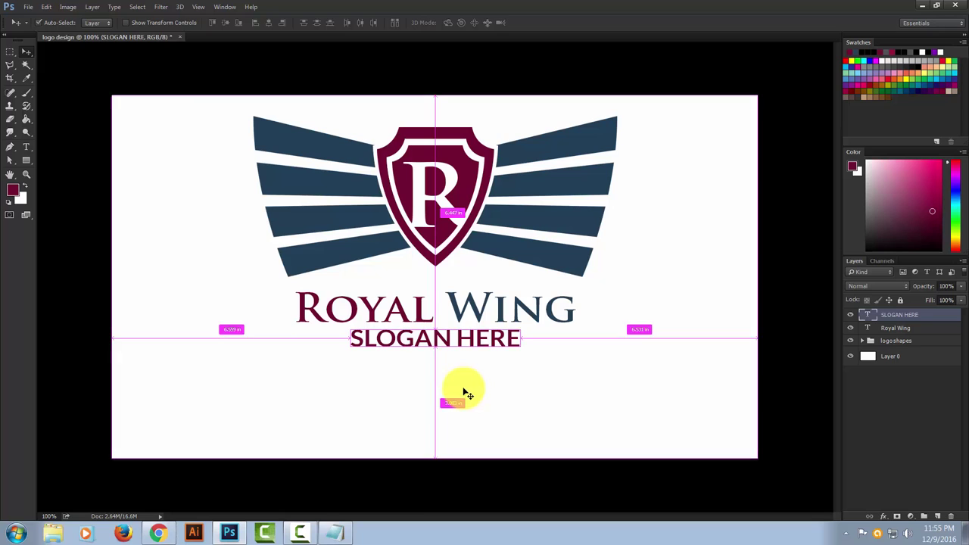
key(ctrl+t)
drag(521, 326, 509, 328)
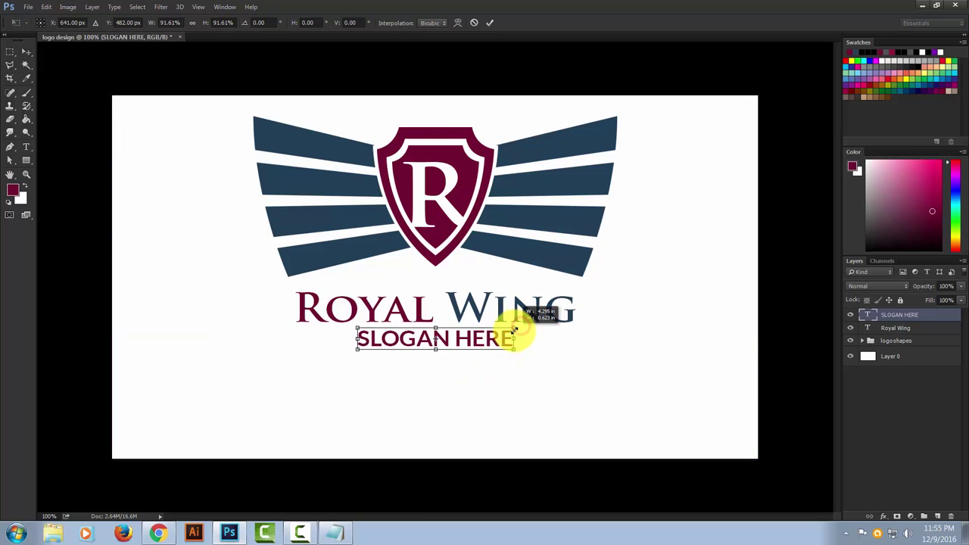
click(490, 27)
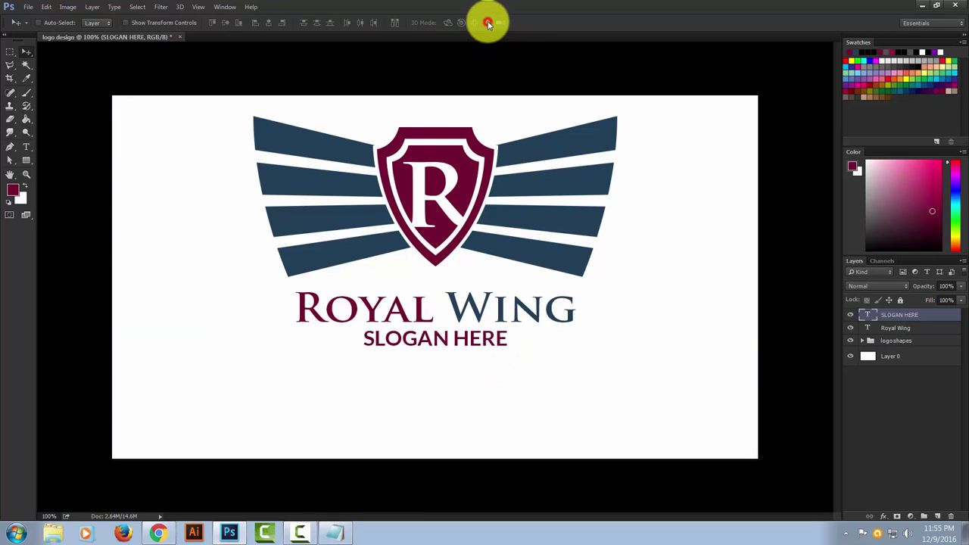
Recolour the slogan navy, sampled from the wings' dark blue.
double_click(867, 314)
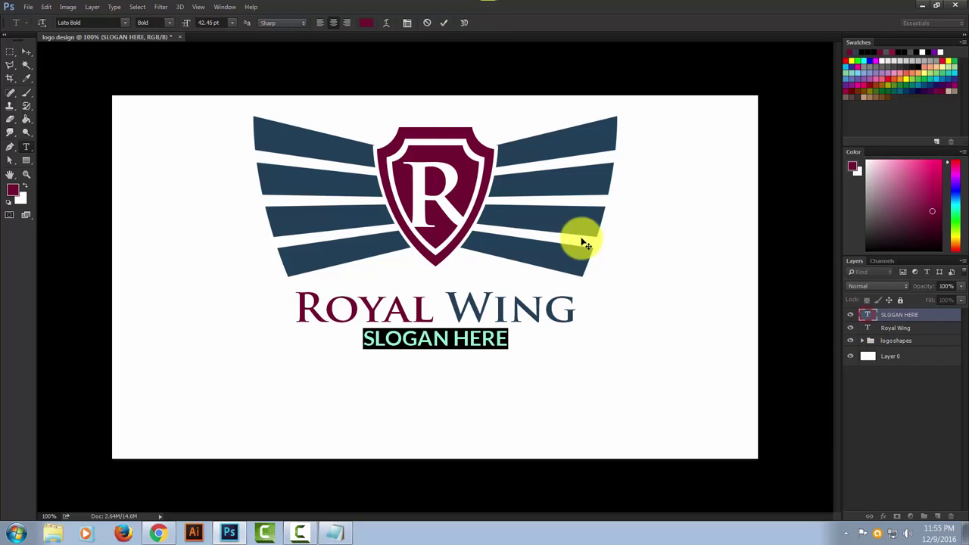
click(367, 23)
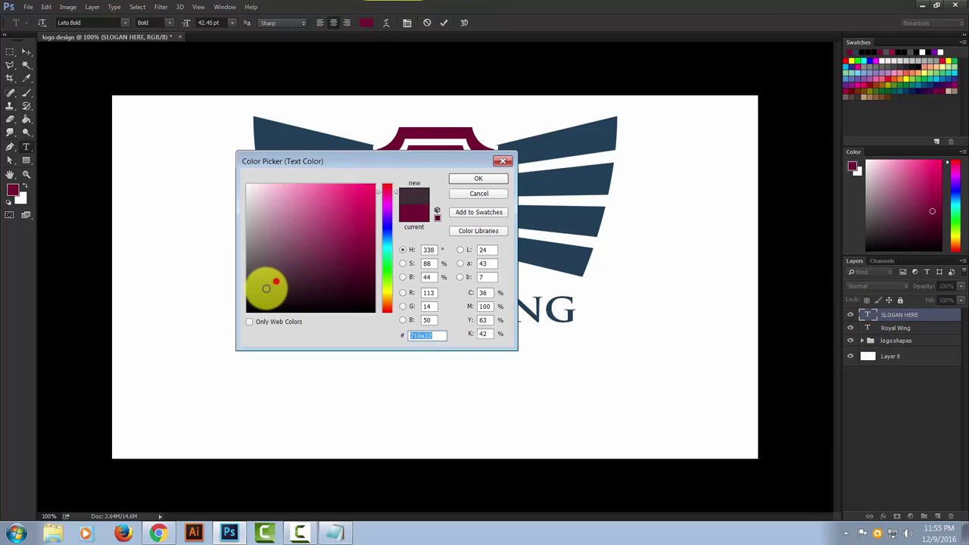
click(593, 177)
click(490, 184)
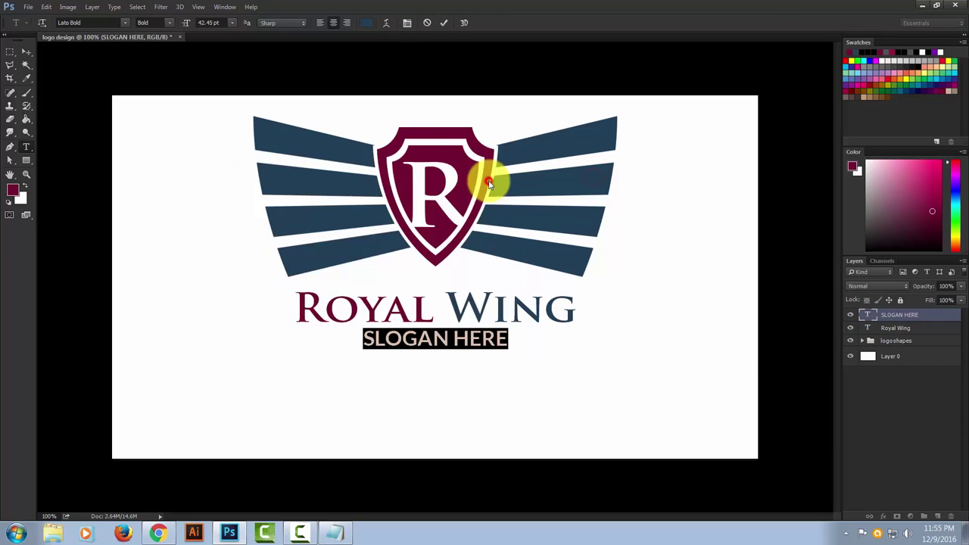
click(444, 23)
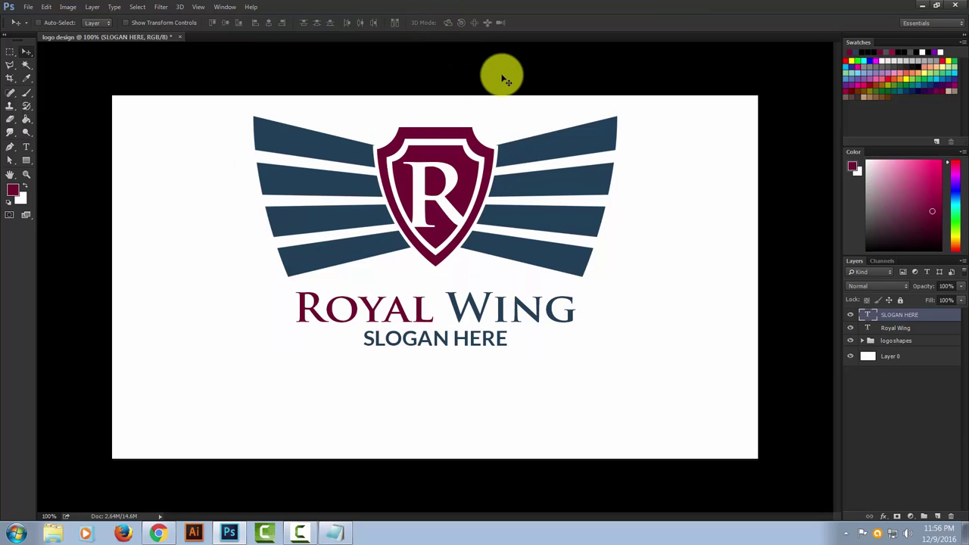
Group the slogan and Royal Wing text layers into LOGO TEXT.
shift+click(903, 329)
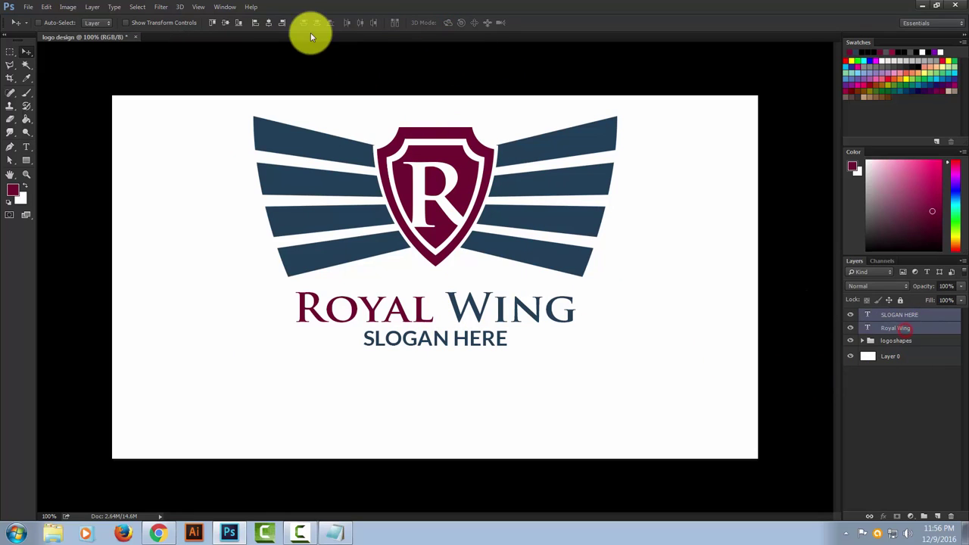
click(269, 27)
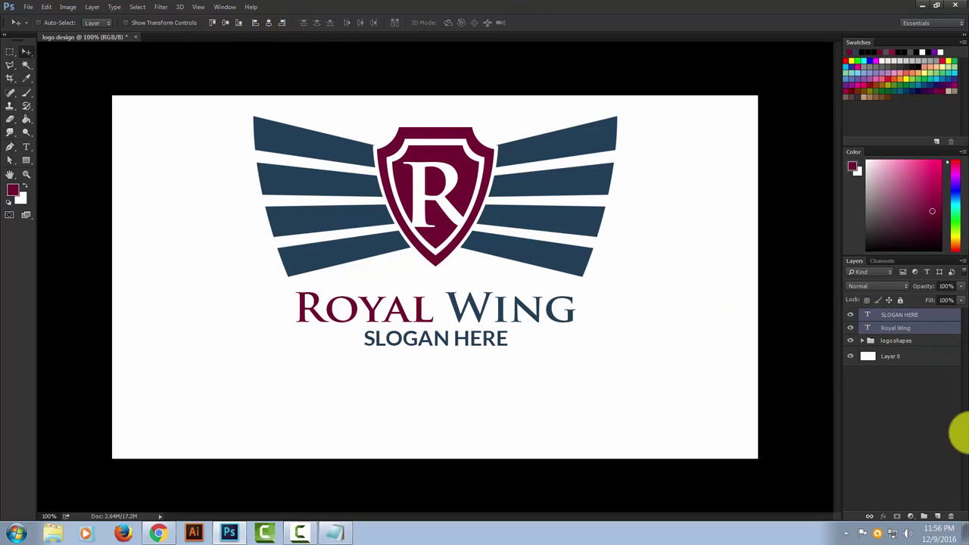
key(ctrl+g)
text(LOGO TEXT)
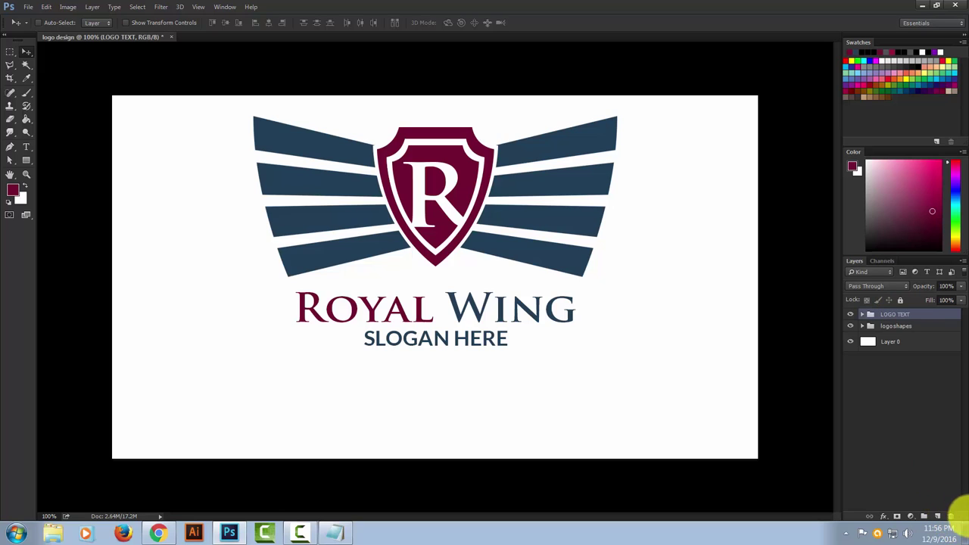
Move the LOGO TEXT and logoshapes groups slightly down, then zoom out.
shift+click(887, 326)
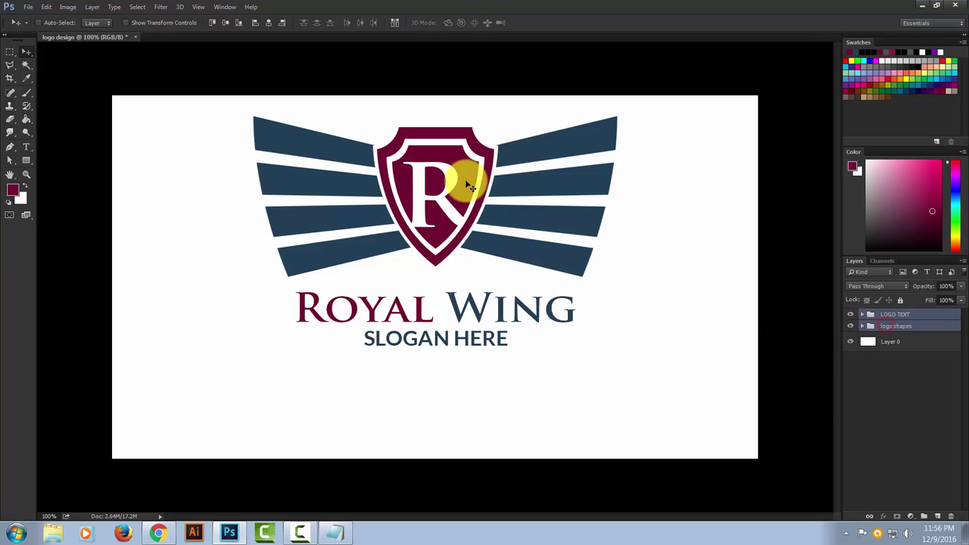
drag(466, 181, 462, 228)
key(ctrl+plus)
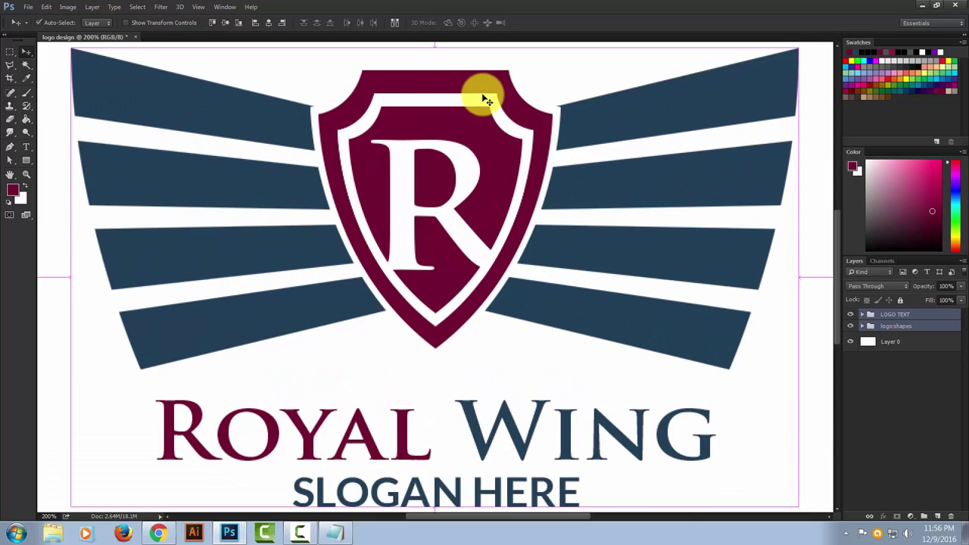
key(ctrl+minus)
key(ctrl+minus)
key(ctrl+minus)
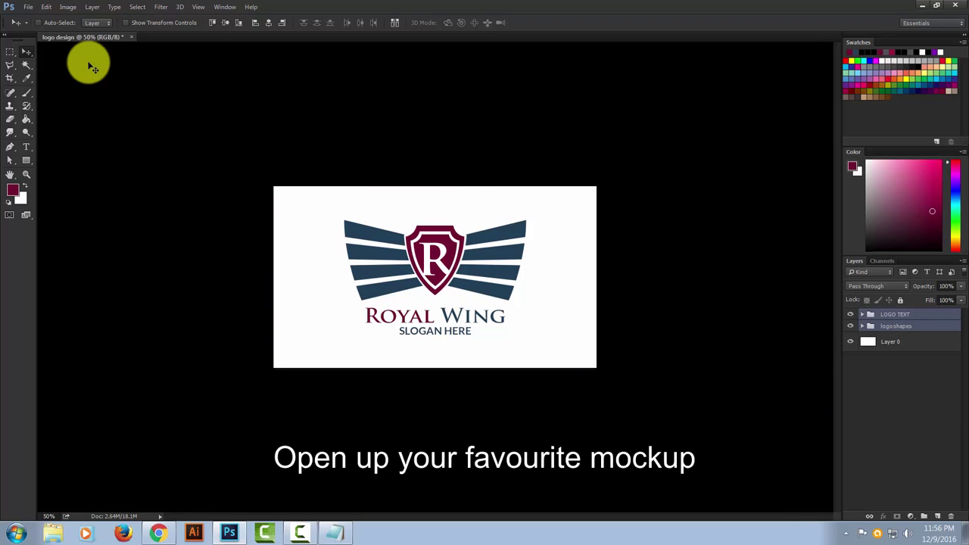
Open mockup2.psd and its 'your logo here' smart object, then return to the logo document.
click(27, 7)
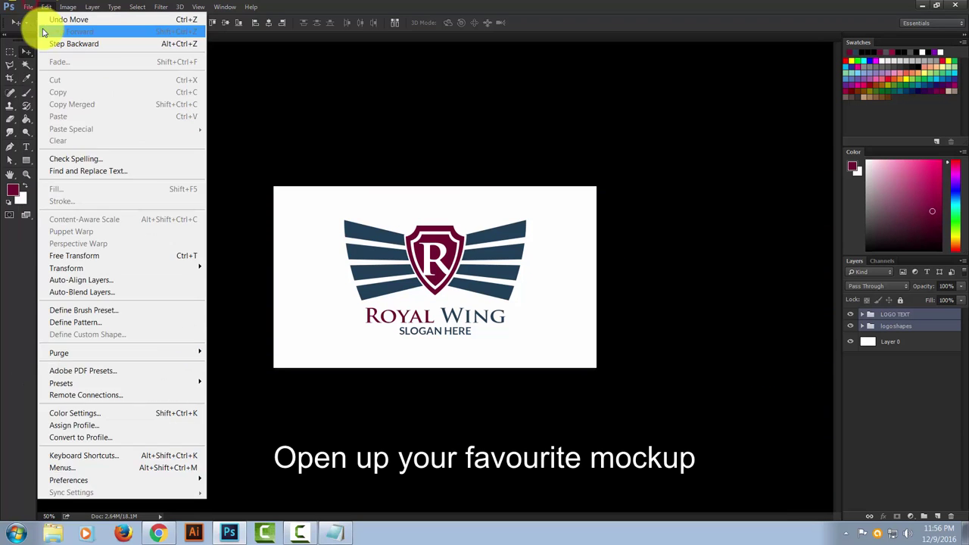
click(33, 30)
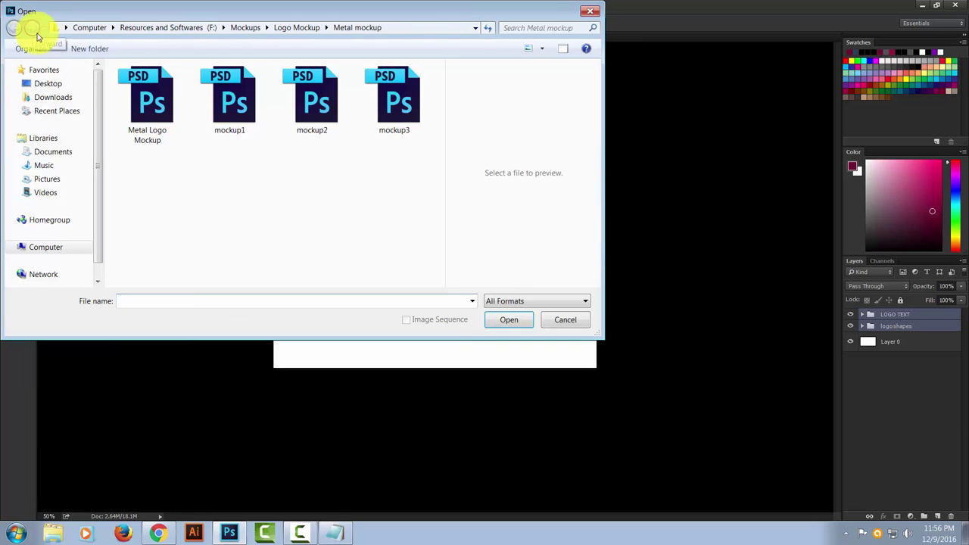
click(303, 125)
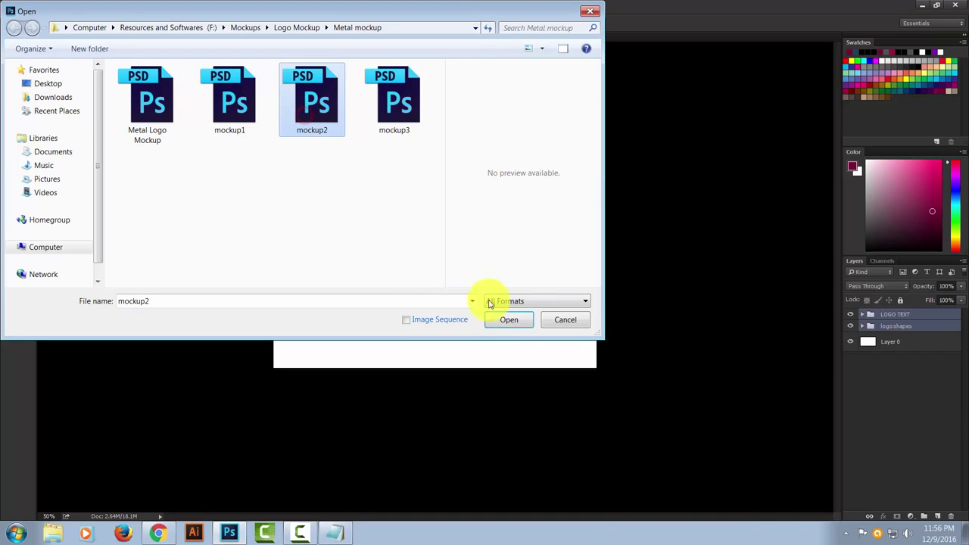
click(515, 321)
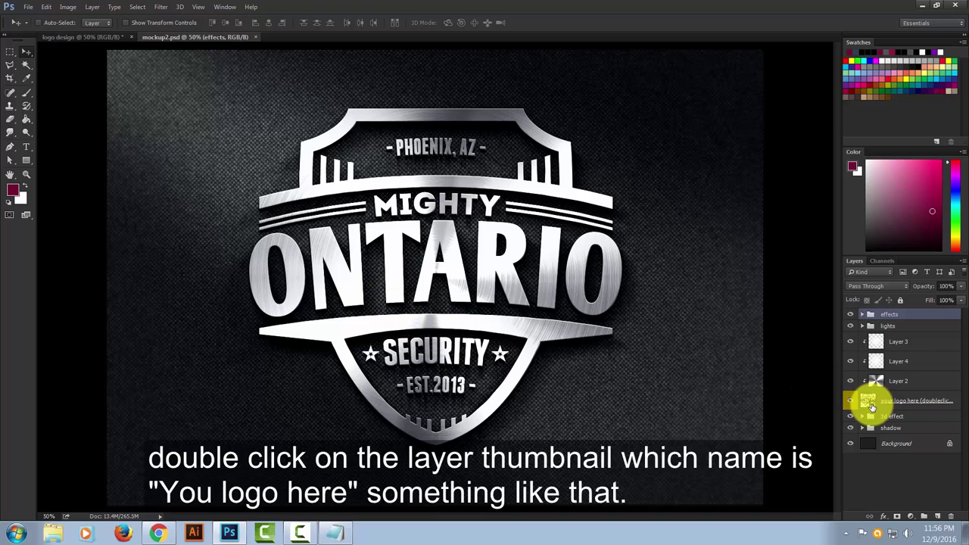
double_click(871, 406)
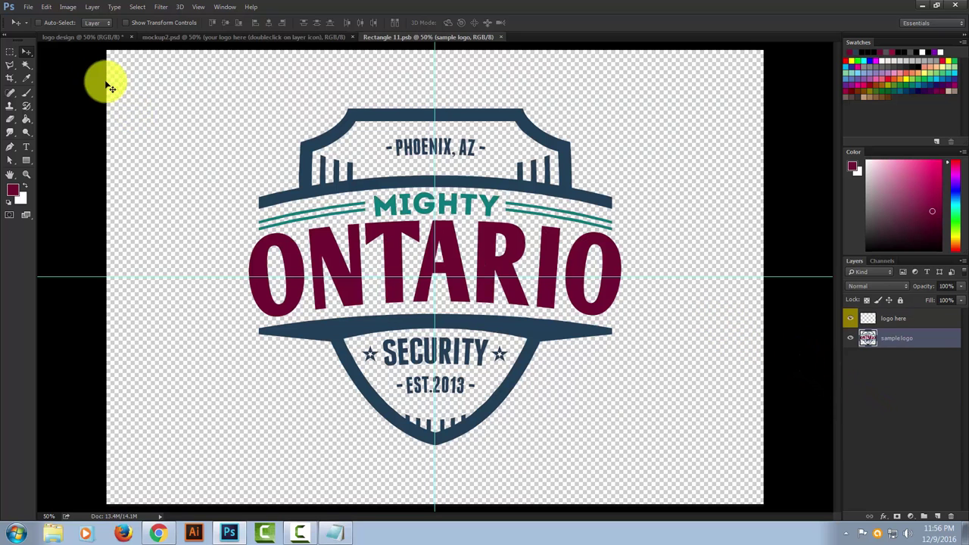
click(72, 38)
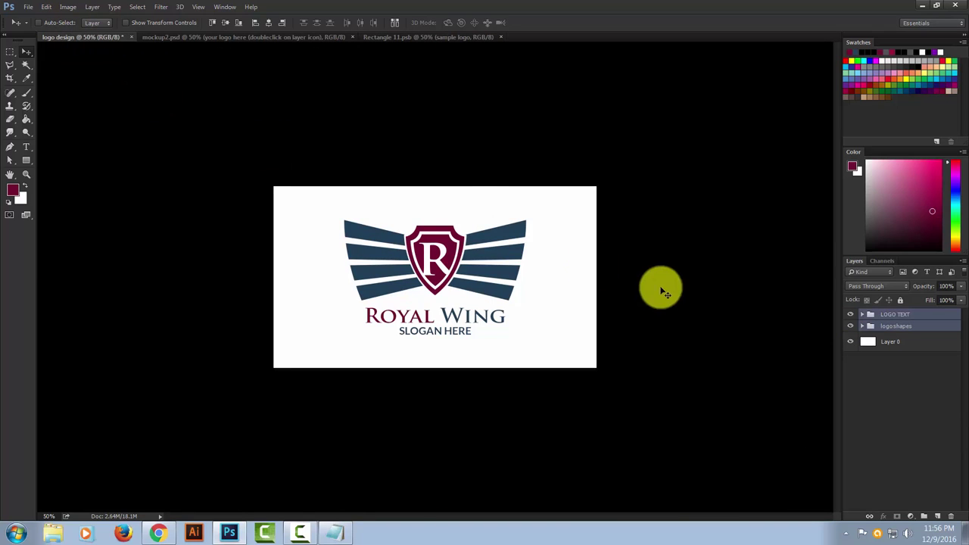
Hide the white background and drop the Royal Wing logo into Rectangle 11.psb.
key(ctrl+1)
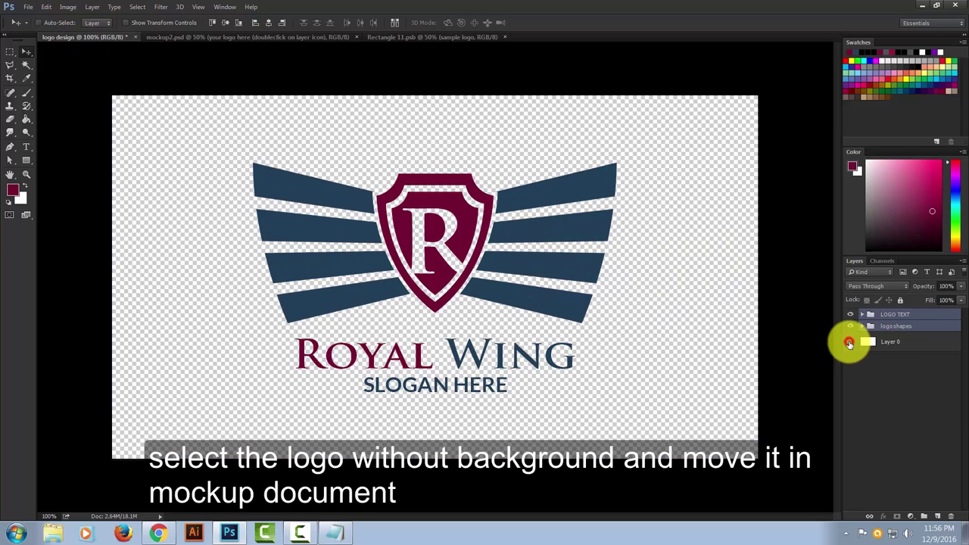
click(850, 341)
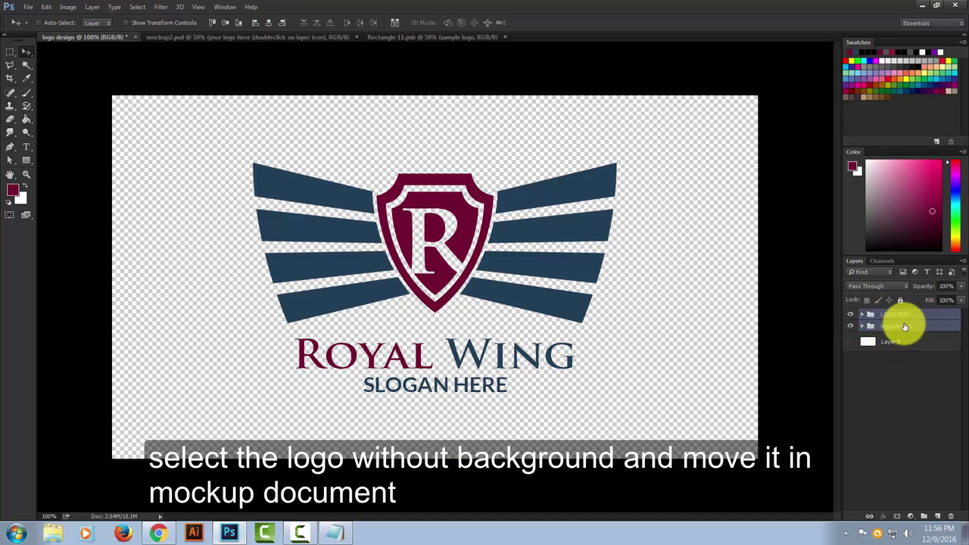
click(443, 36)
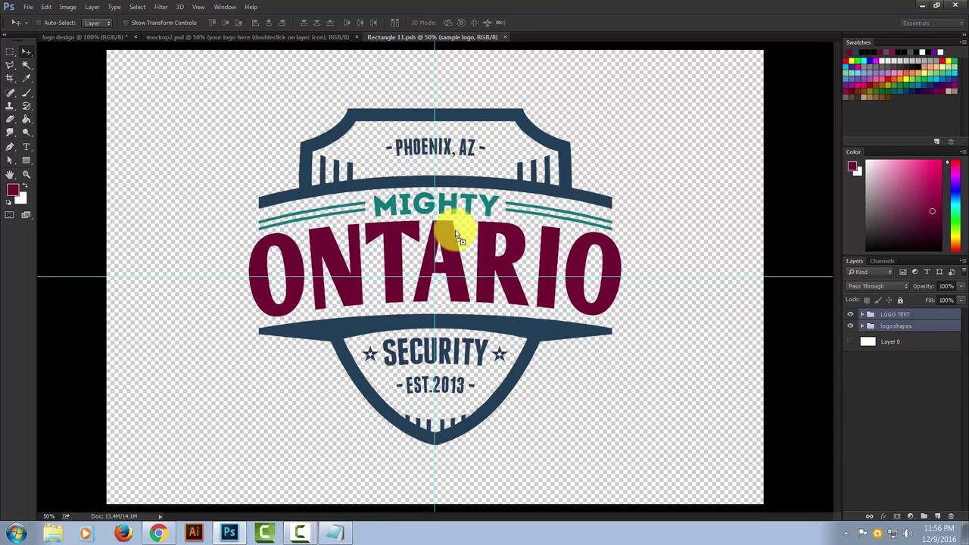
mouse_move(461, 206)
mouse_down()
mouse_move(455, 230)
mouse_move(521, 324)
mouse_up()
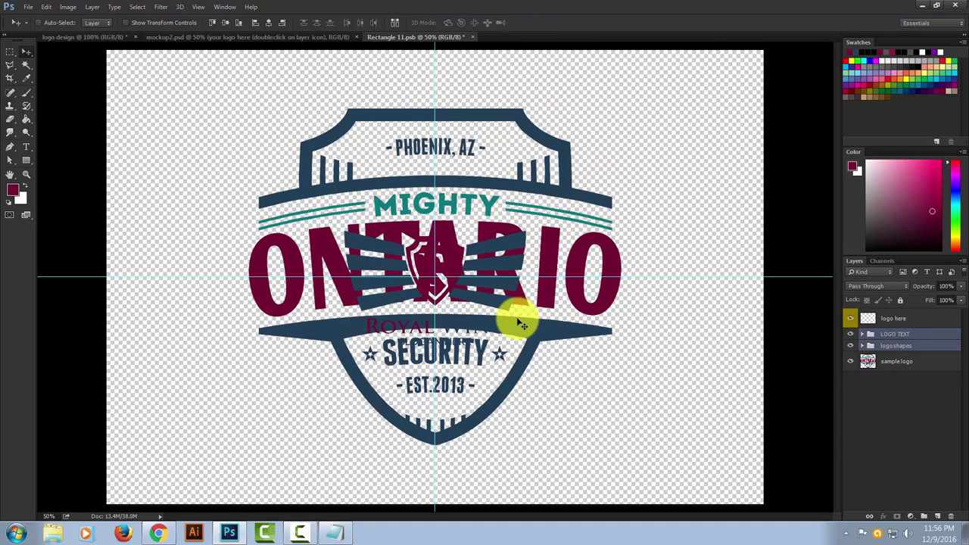
Enlarge the placed logo to about 289%, hide the sample logo, and close Rectangle 11.psb.
key(ctrl+t)
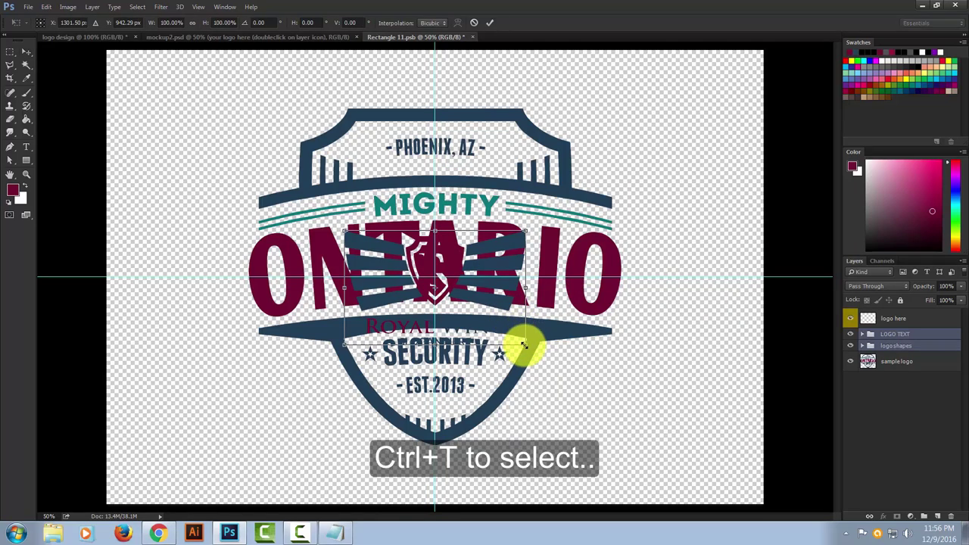
drag(523, 345, 666, 485)
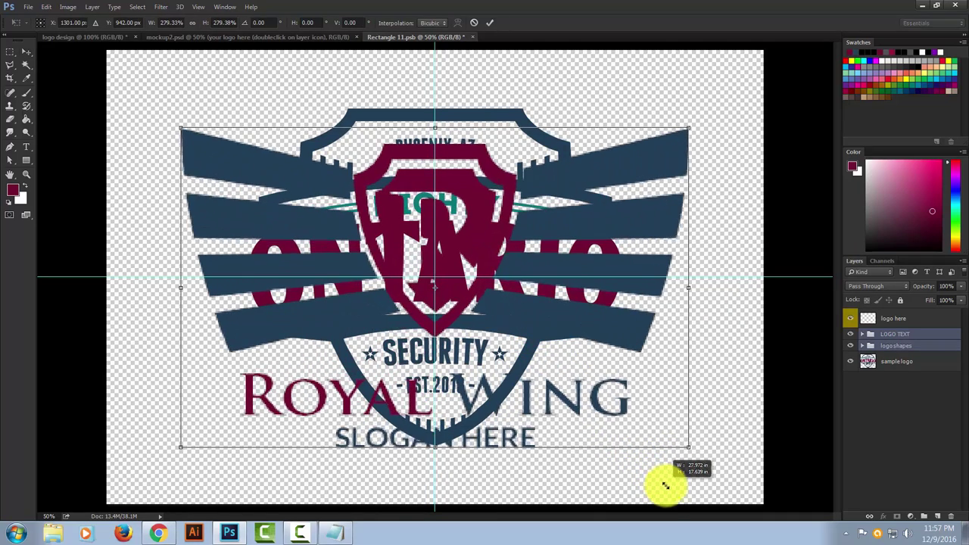
drag(666, 486, 674, 492)
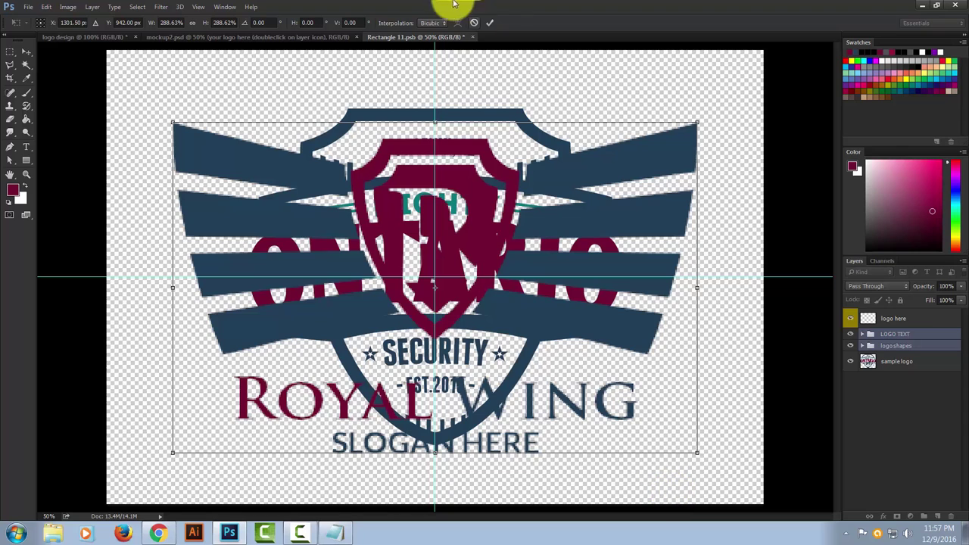
click(491, 23)
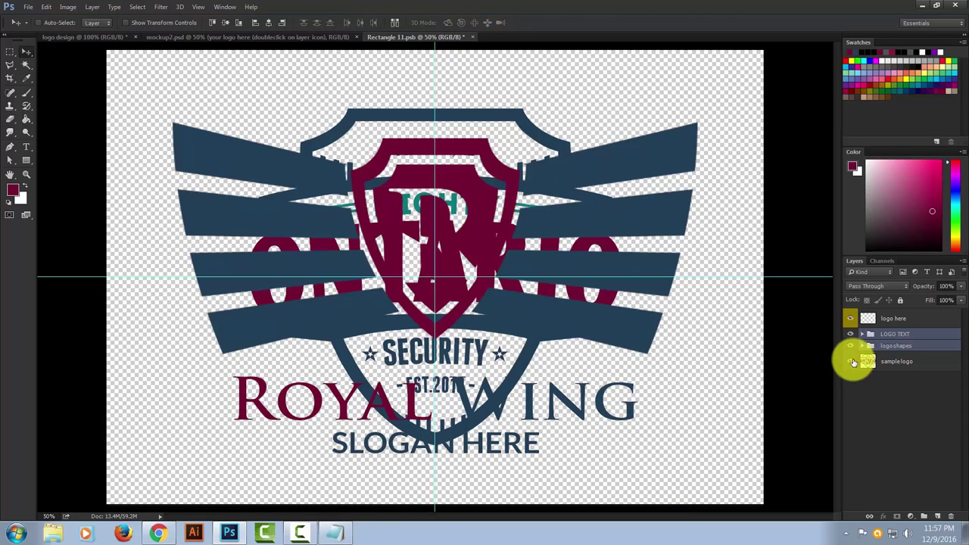
click(852, 361)
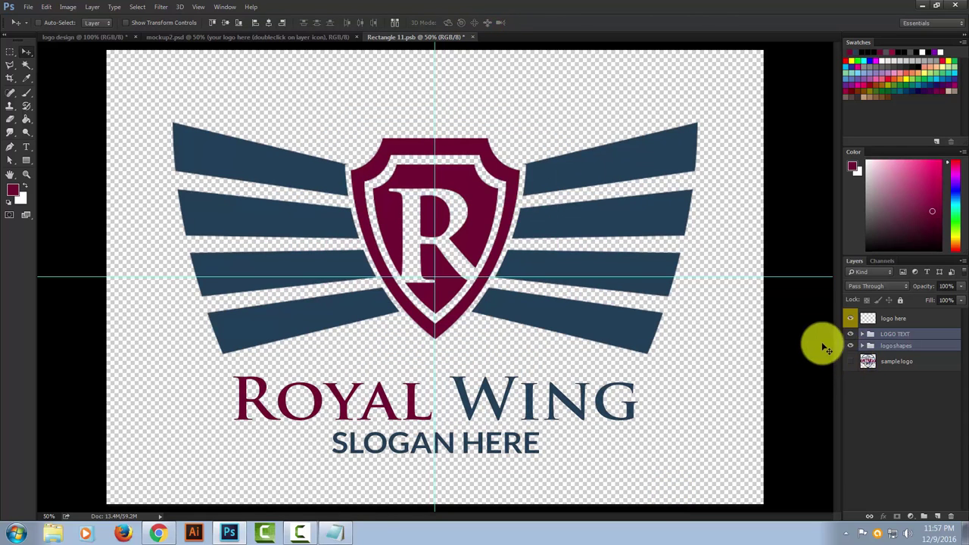
click(473, 37)
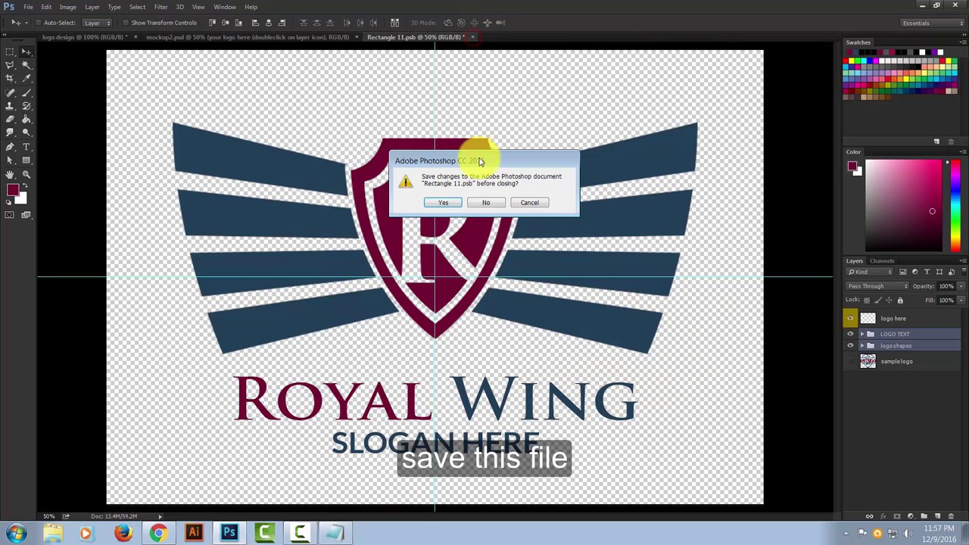
Save Rectangle 11.psb, then hide Layer 2 in mockup2.psd to show the pink-and-blue logo.
click(443, 202)
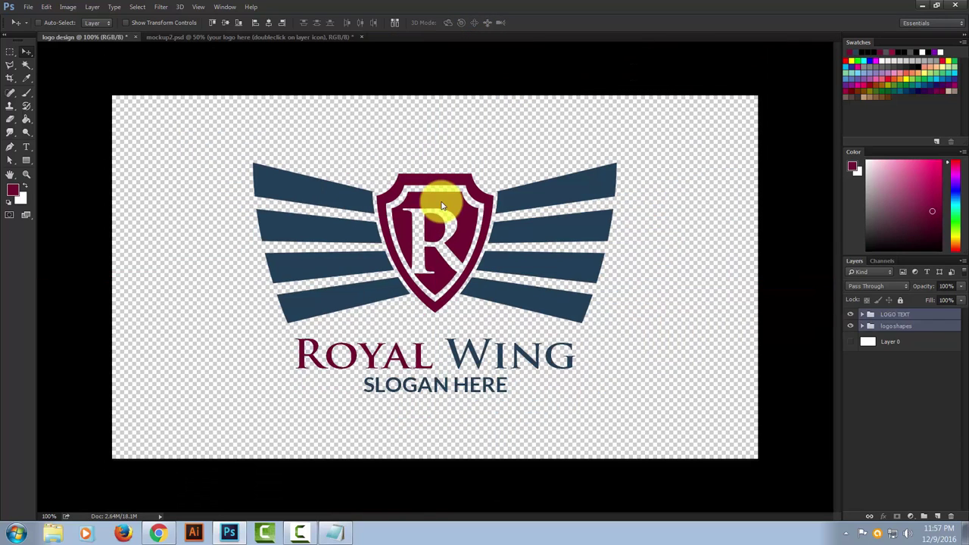
click(243, 35)
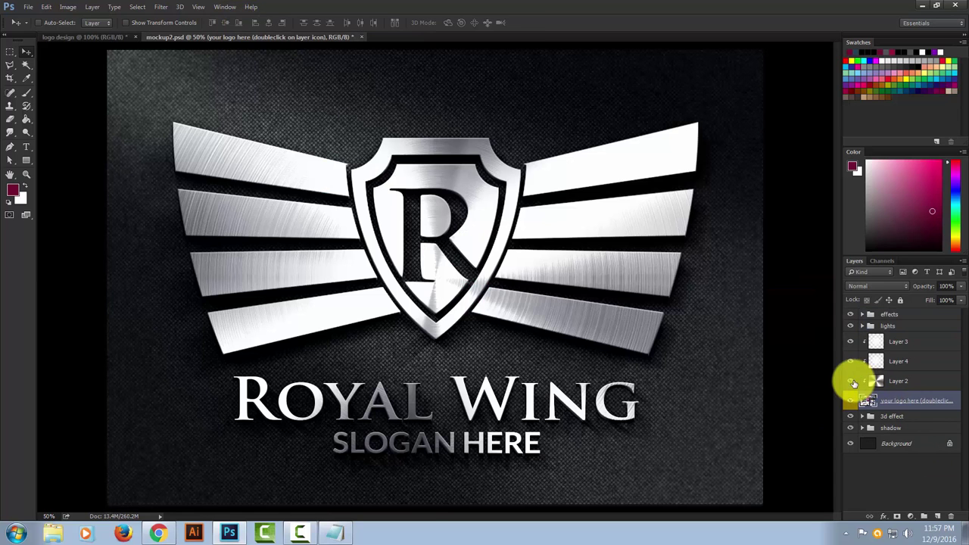
click(852, 381)
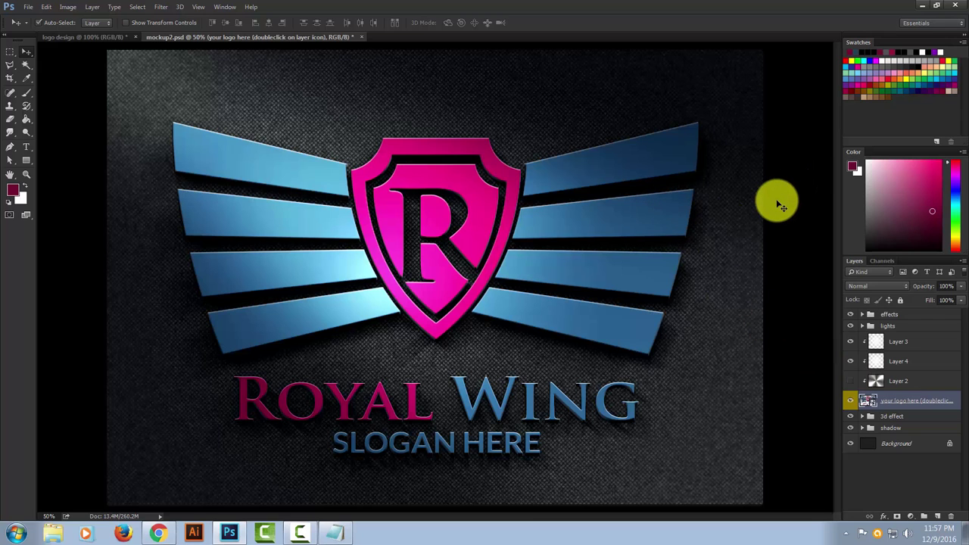
key(ctrl+minus)
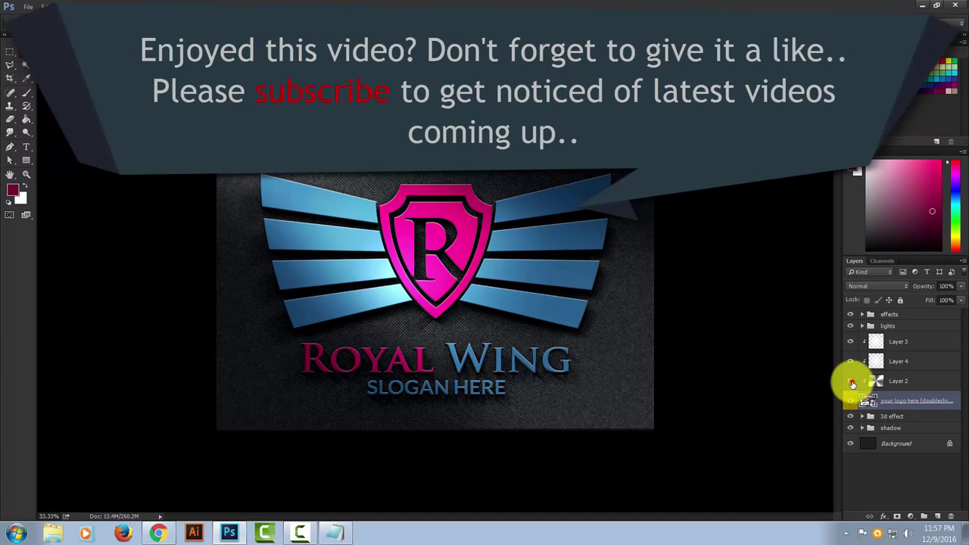
click(851, 381)
click(851, 381)
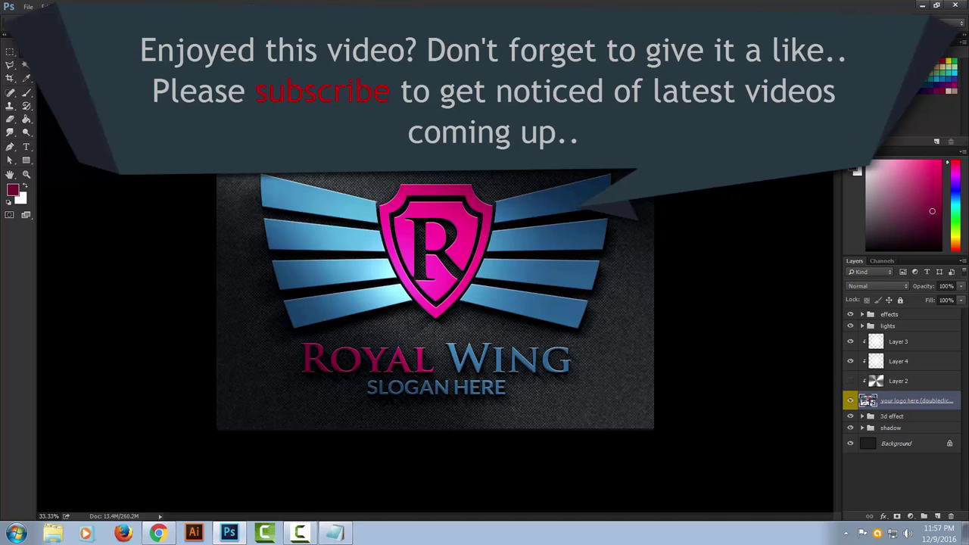
key(ctrl+minus)
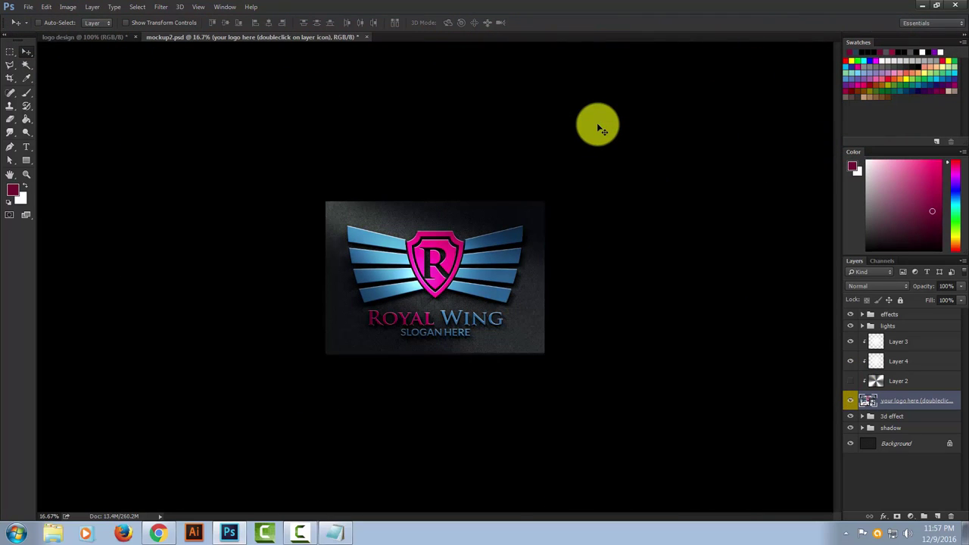
key(ctrl+plus)
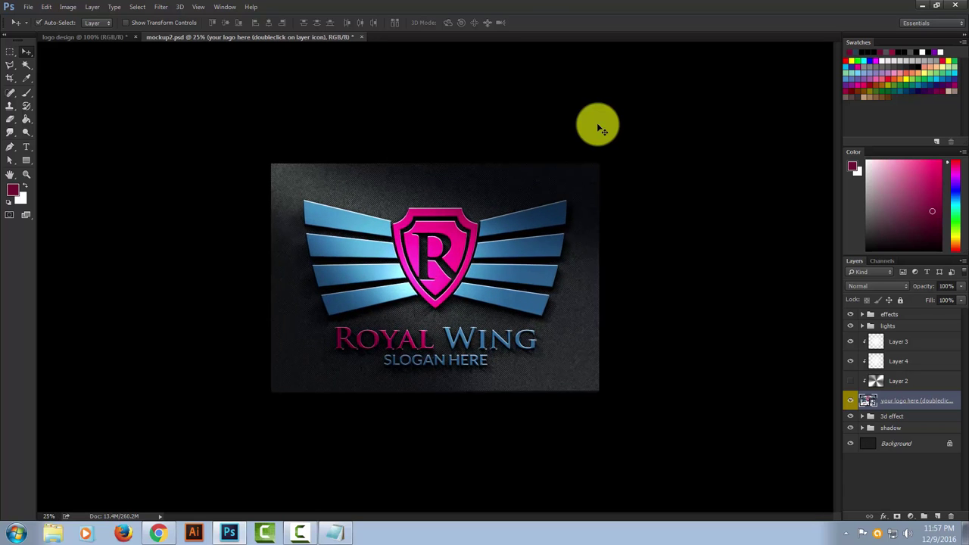
key(ctrl+minus)
key(ctrl+minus)
key(ctrl+plus)
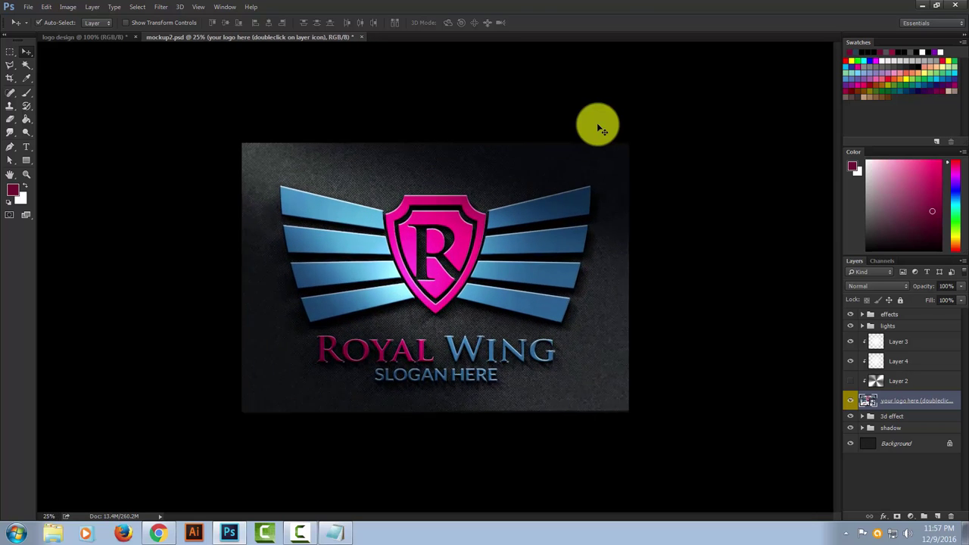